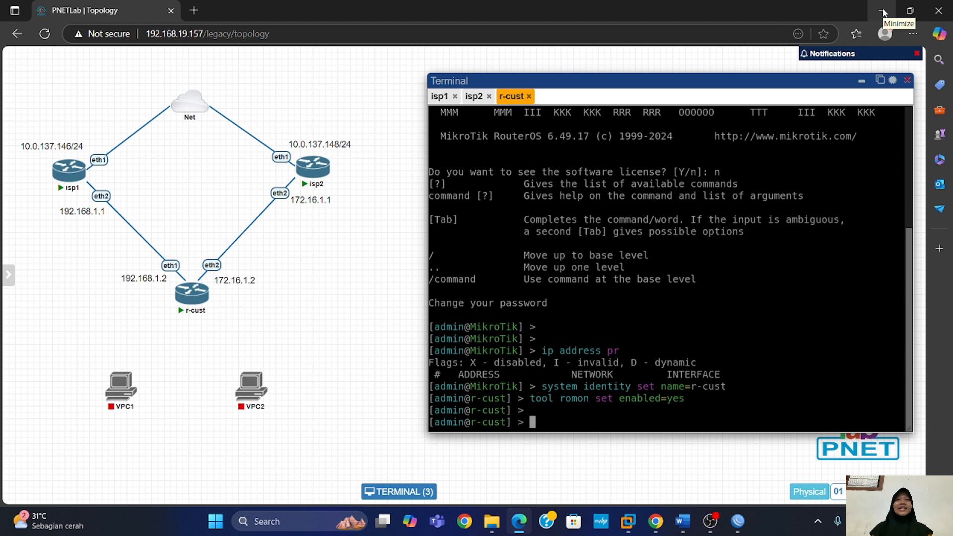
Step: Switch to the r-isp1 WinBox session and add the IP address 192.168.1.1/24 on interface ether2
mouse_move(203, 125)
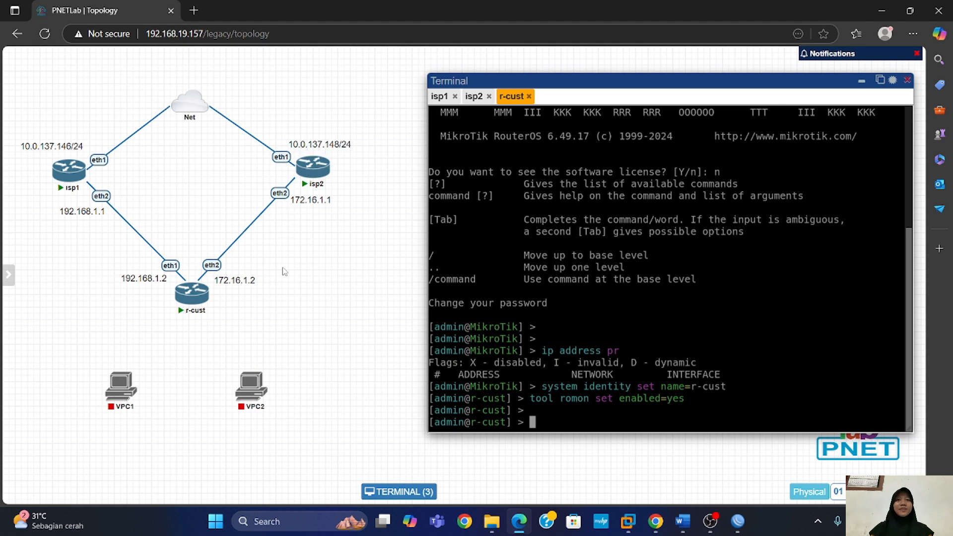
mouse_move(192, 293)
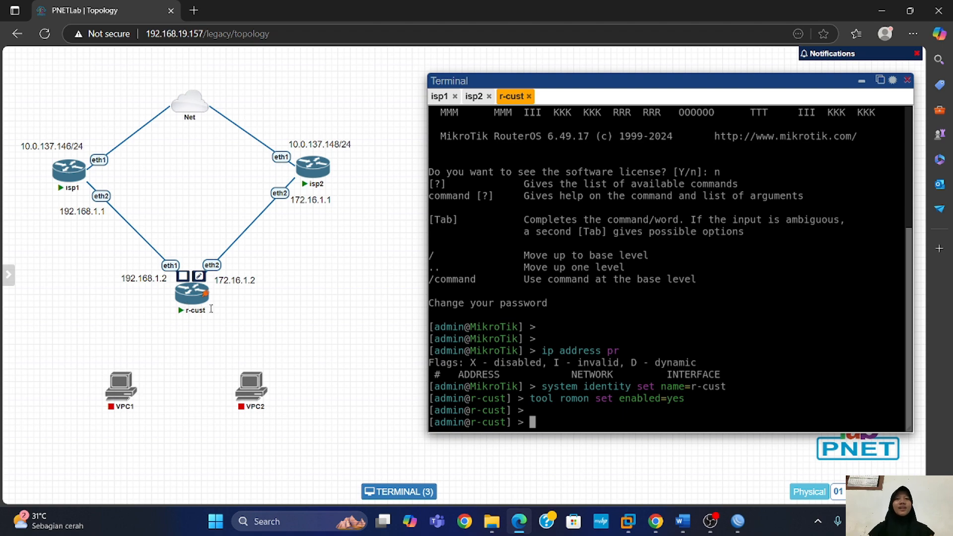
mouse_move(738, 521)
click(642, 457)
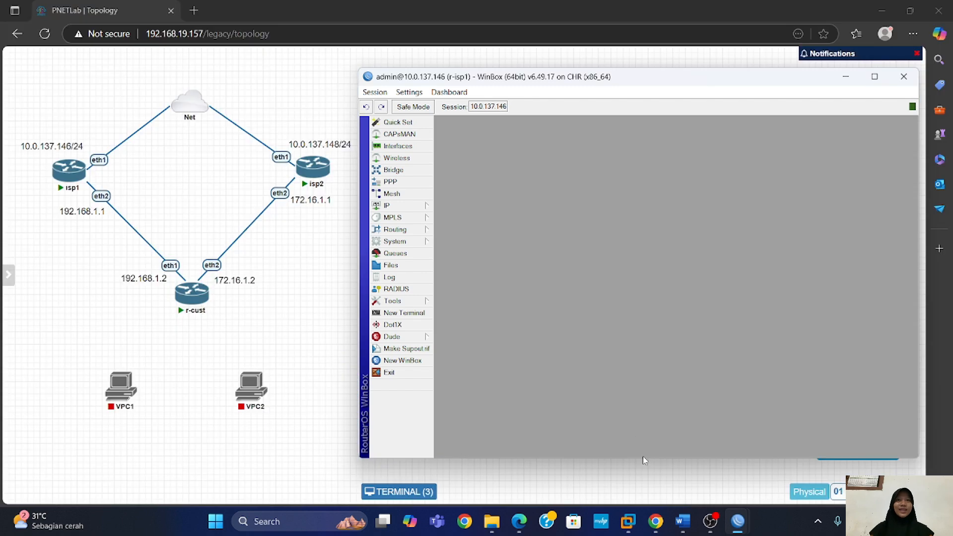
click(416, 207)
click(453, 226)
click(579, 216)
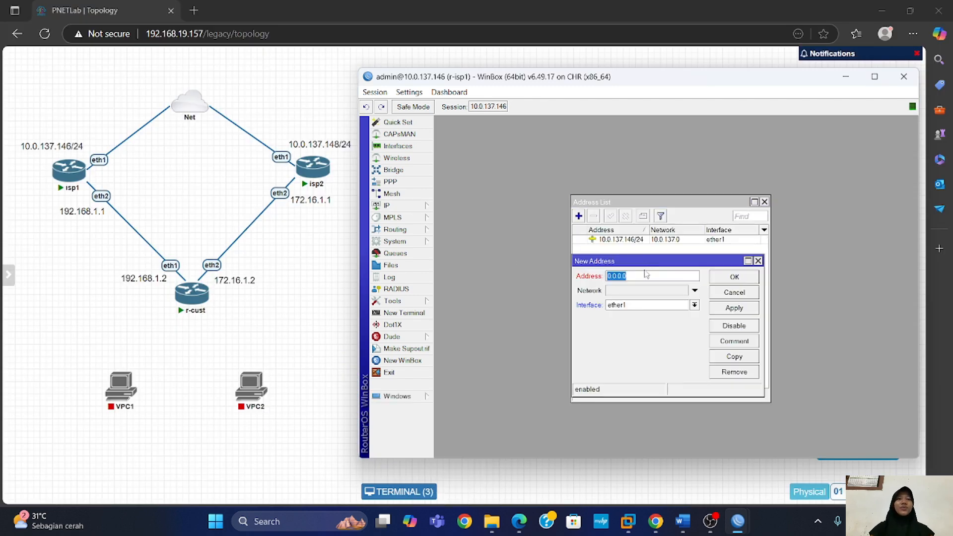
text(192.168.1.1/24)
click(669, 307)
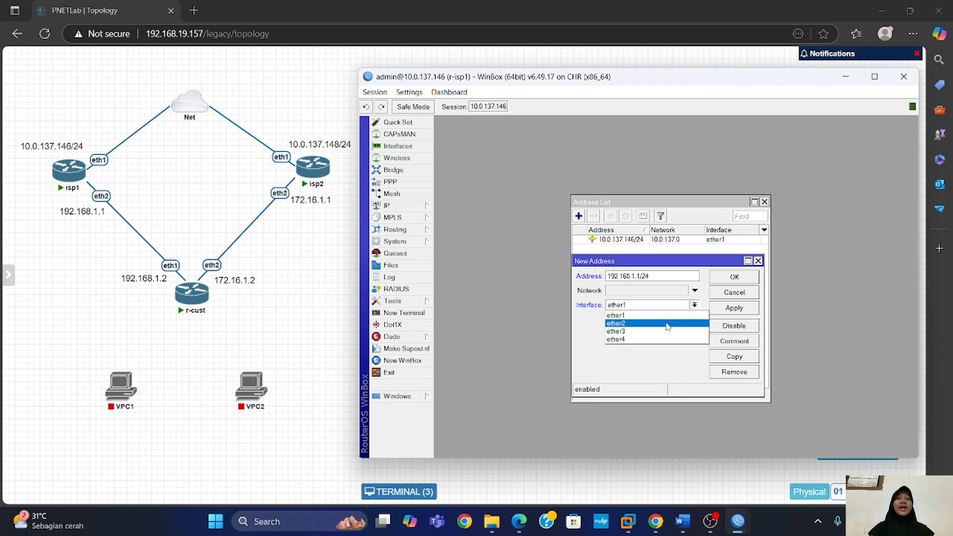
click(669, 323)
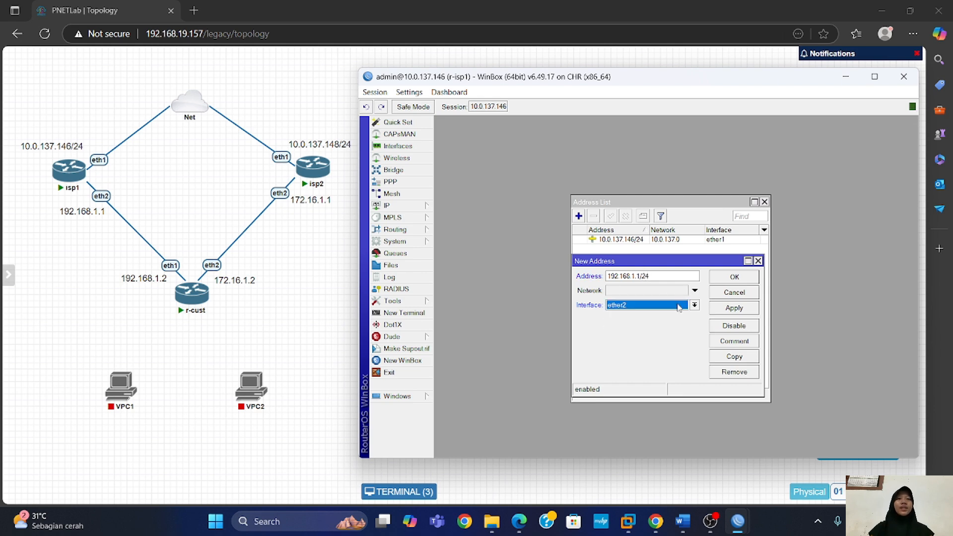
click(734, 276)
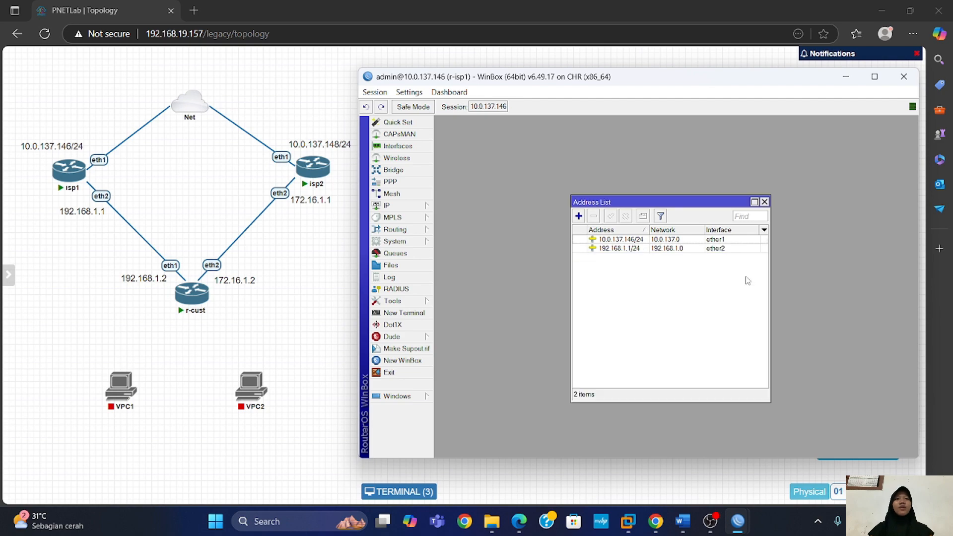
Step: Switch to the r-isp2 WinBox session and add the IP address 172.16.1.1/24 on interface ether2
mouse_move(737, 521)
click(749, 478)
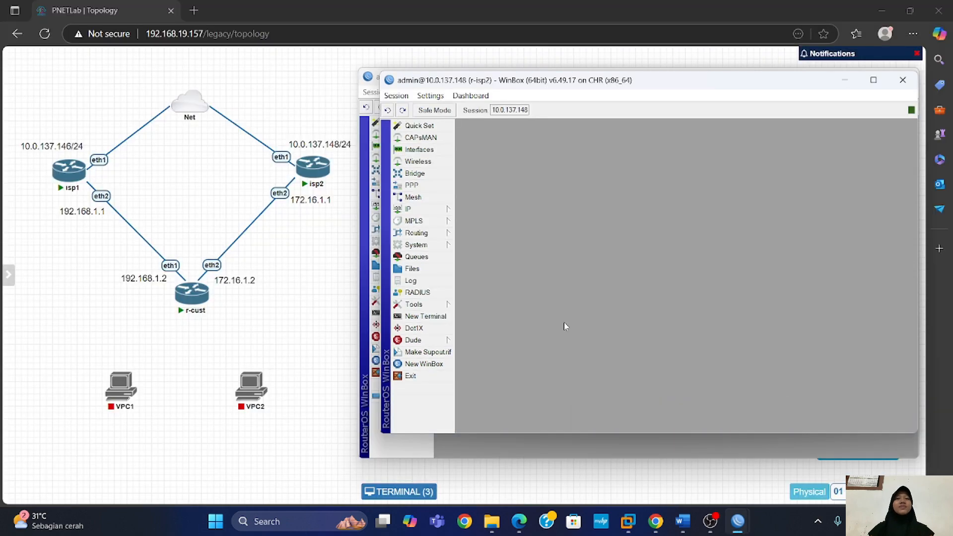
click(440, 210)
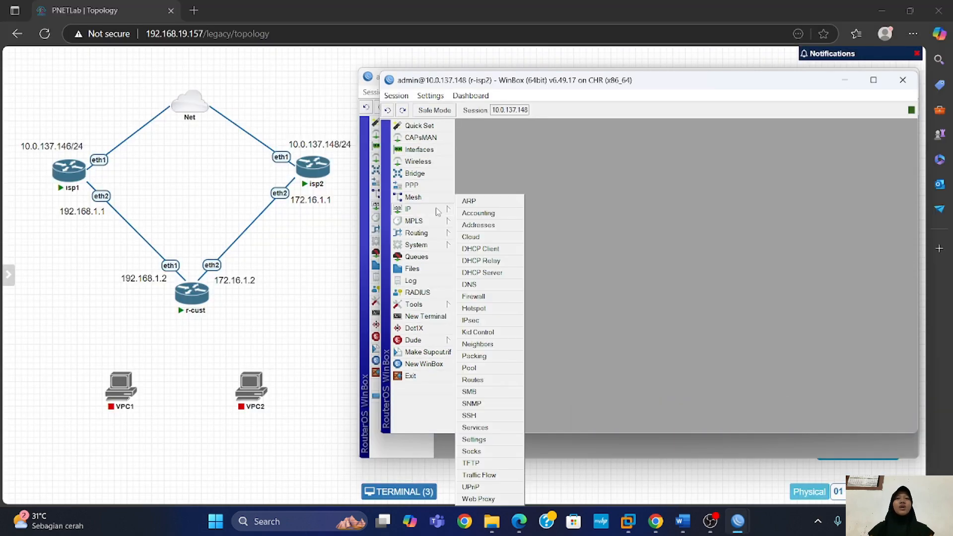
click(485, 232)
click(510, 147)
click(669, 226)
text(172)
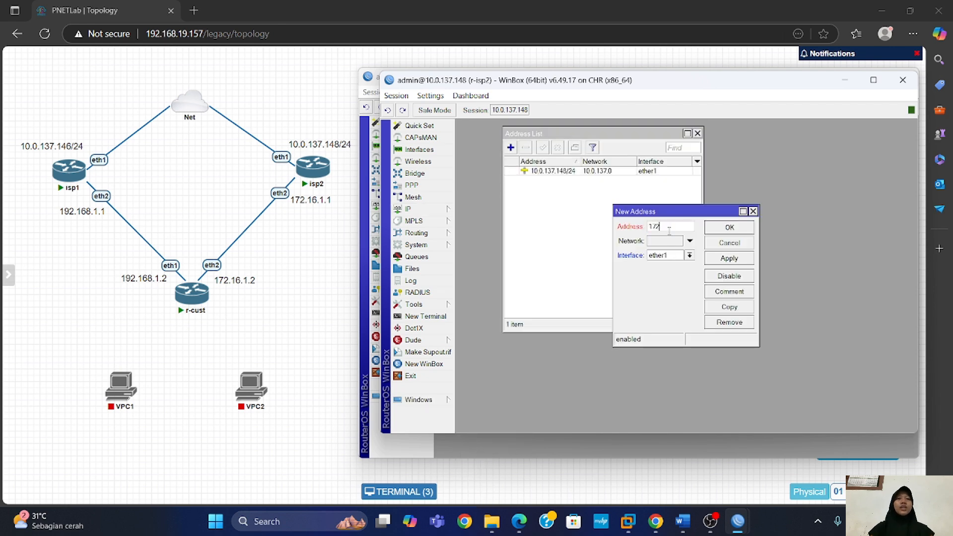
text(.16.1.1/24)
click(690, 255)
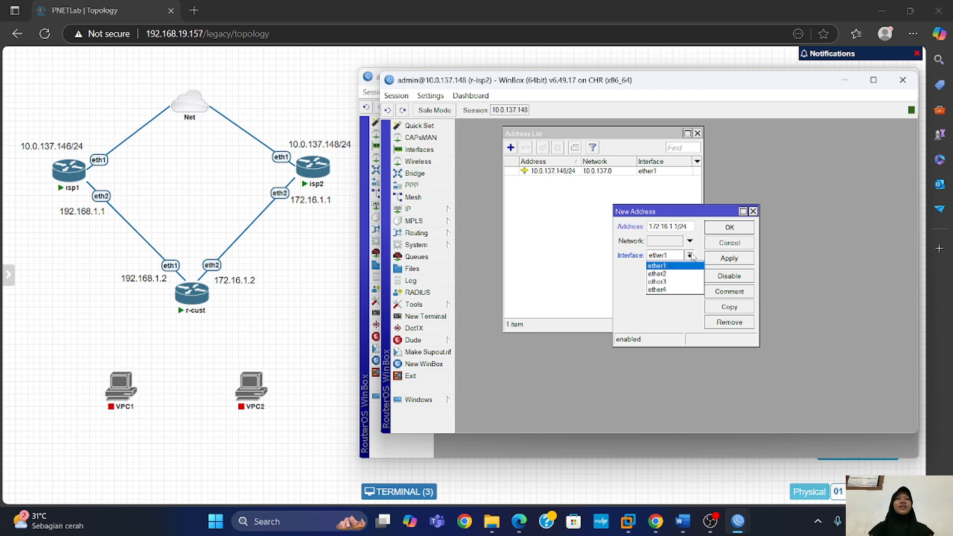
click(690, 274)
click(729, 258)
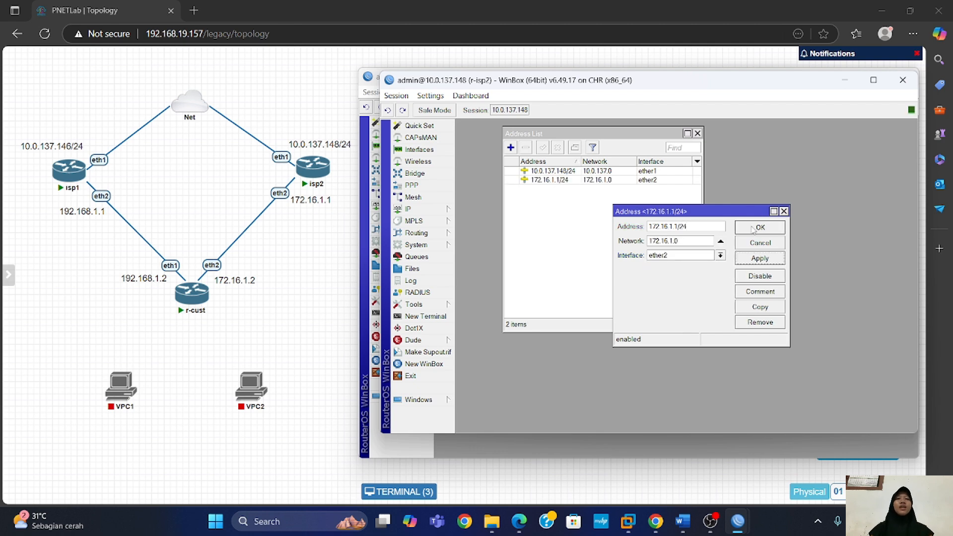
click(750, 225)
Step: Switch to the r-cust WinBox session and add the IP address 192.168.1.2/24 on interface ether1
mouse_move(737, 521)
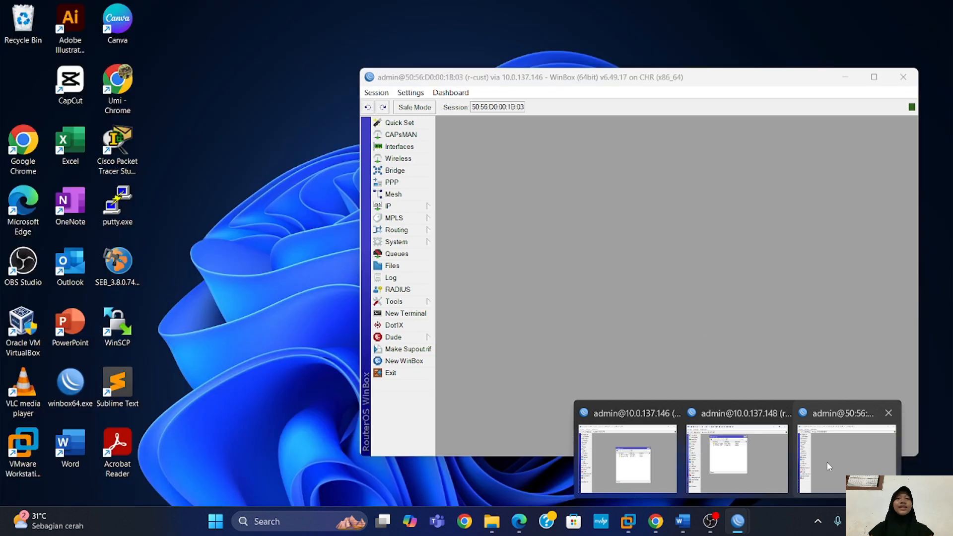
click(826, 459)
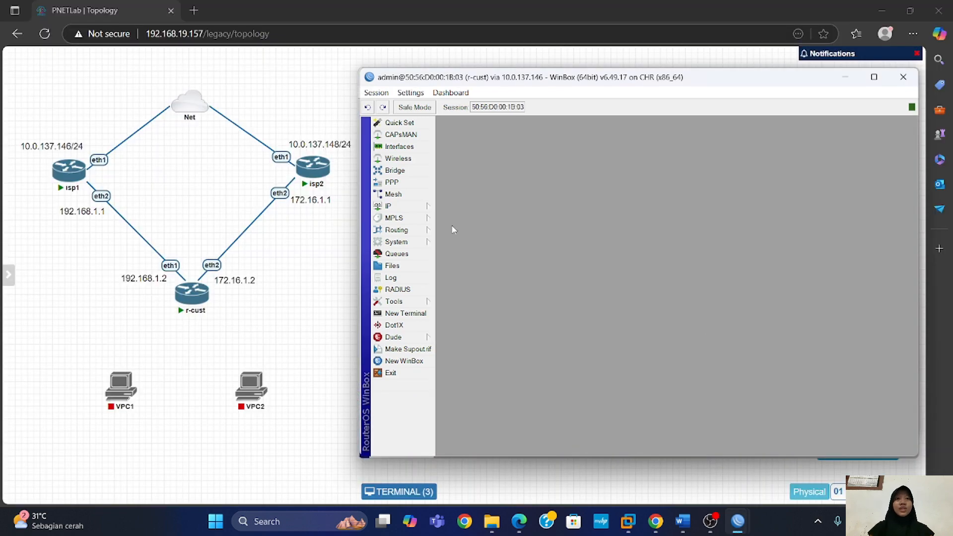
click(423, 211)
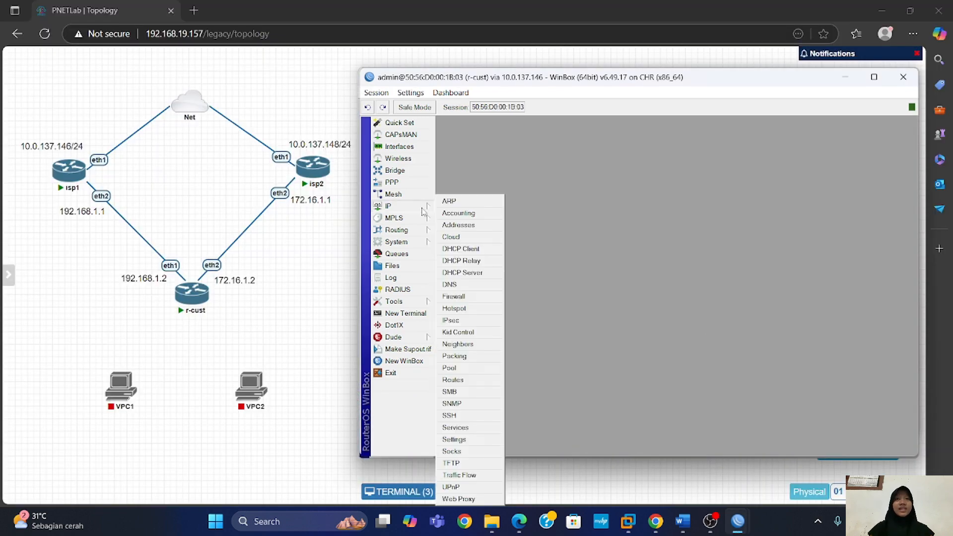
click(471, 226)
click(491, 145)
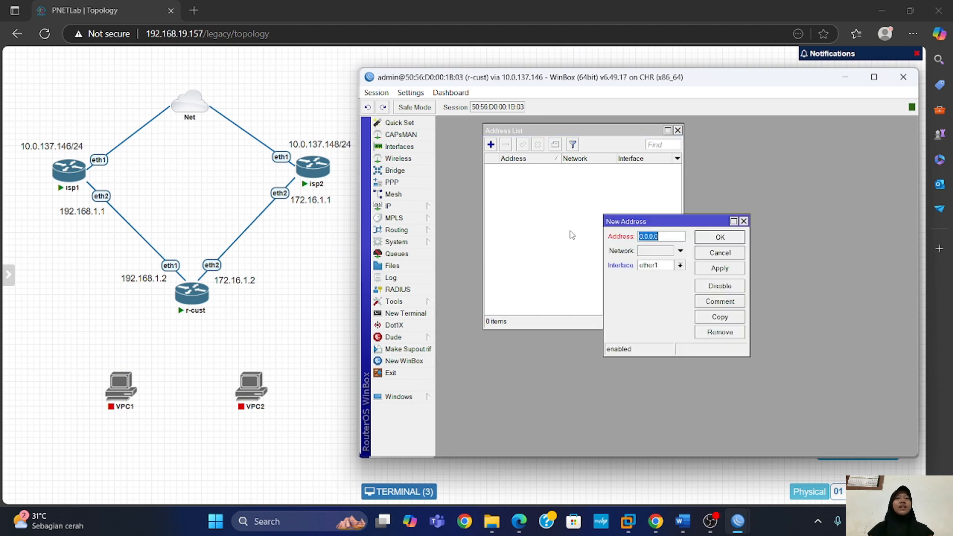
text(192.168.1.2)
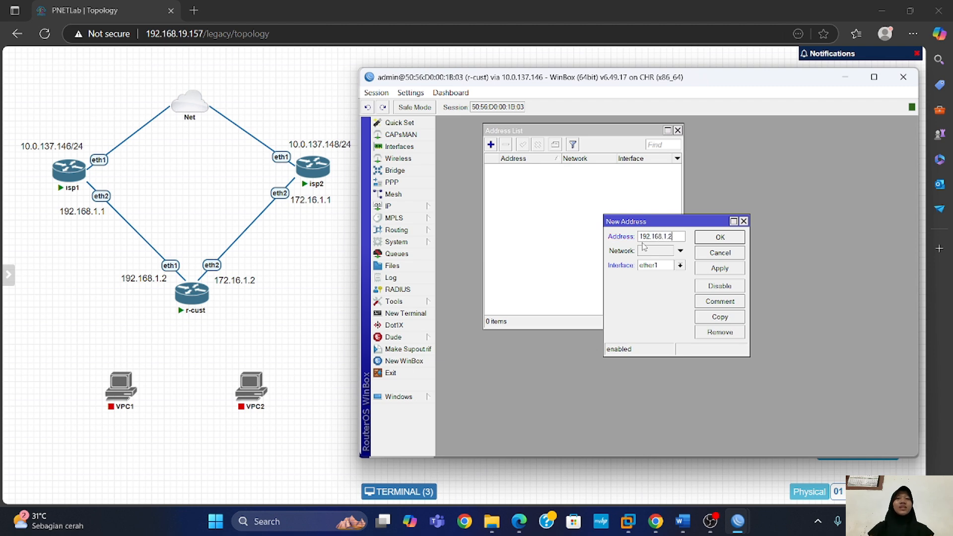
text(/24)
click(741, 267)
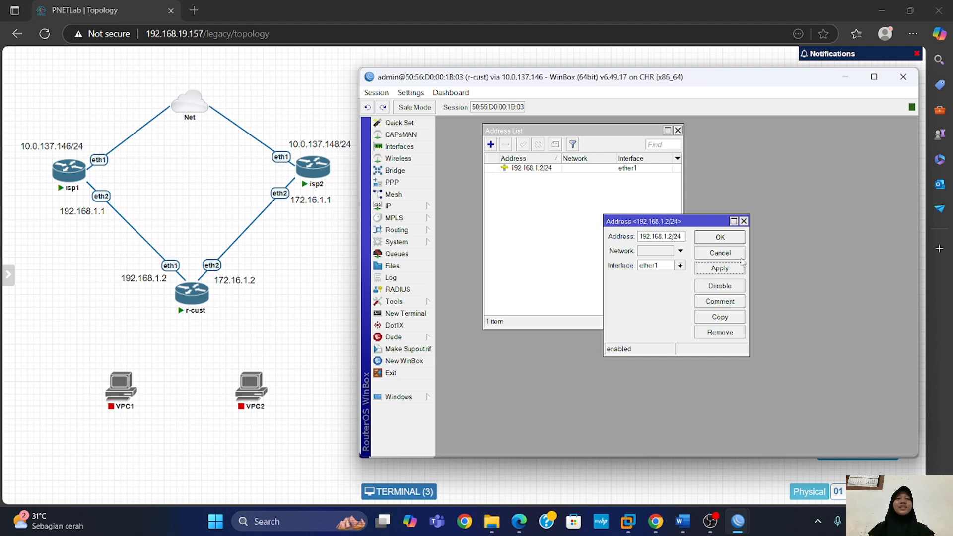
click(740, 237)
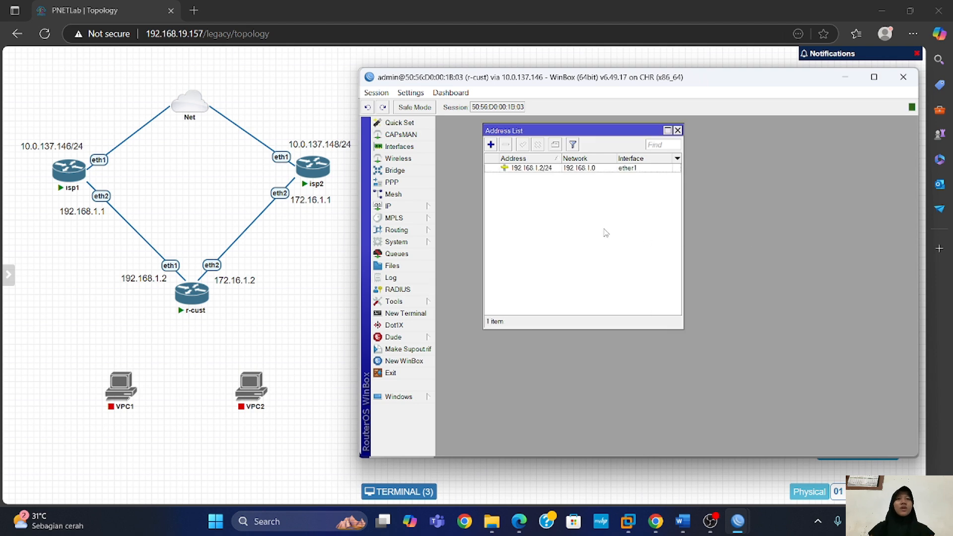
Step: Add a second IP address, 172.16.1.2/24, on interface ether2 of r-cust
click(491, 145)
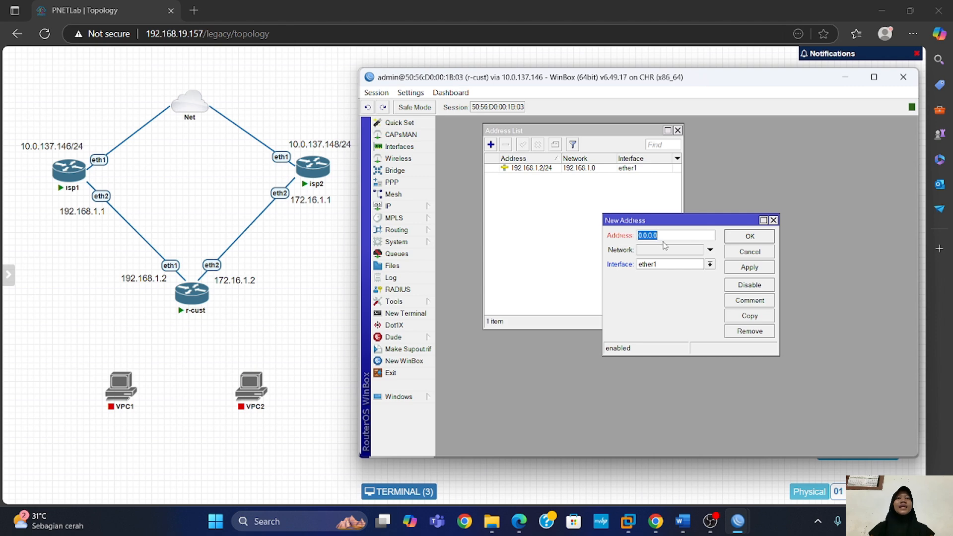
text(172.16.1.2/24)
click(710, 264)
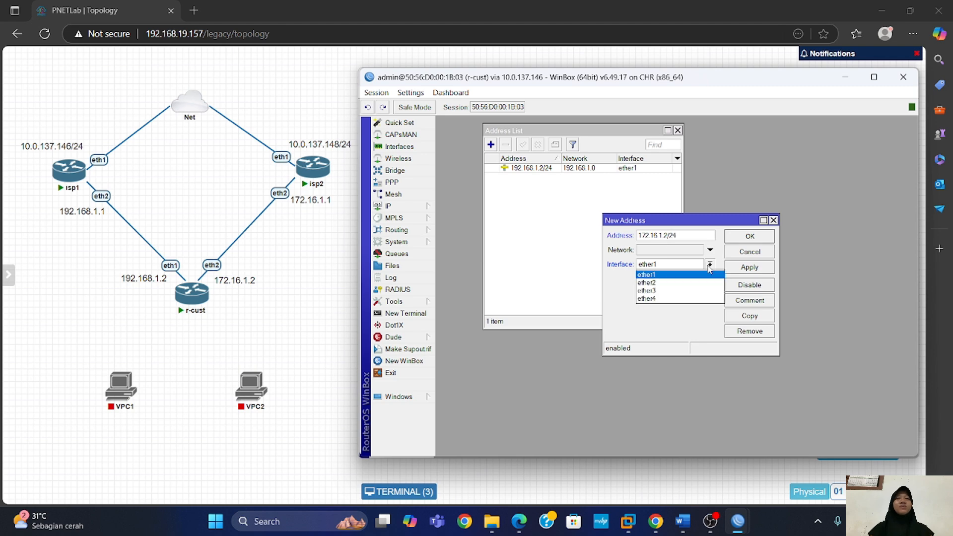
click(709, 283)
click(750, 267)
click(750, 236)
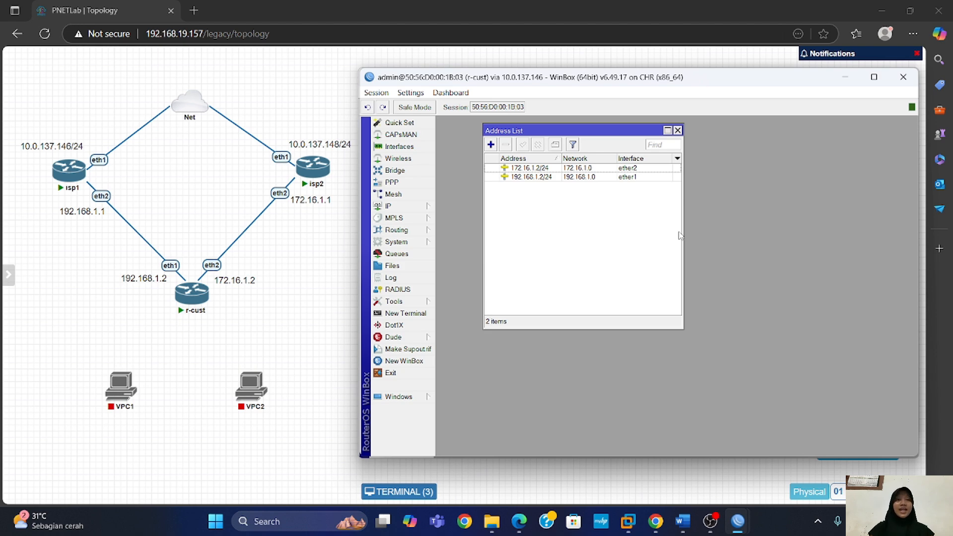
Step: Open a terminal on r-cust, skip the password change, and test the link to isp1 by pinging 192.168.1.1
click(421, 314)
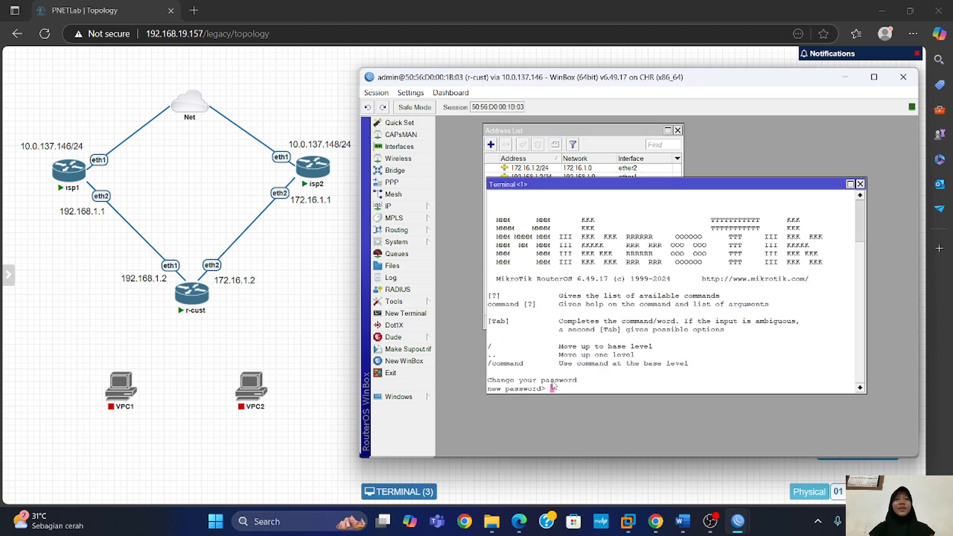
key(Return)
key(Return)
text(p)
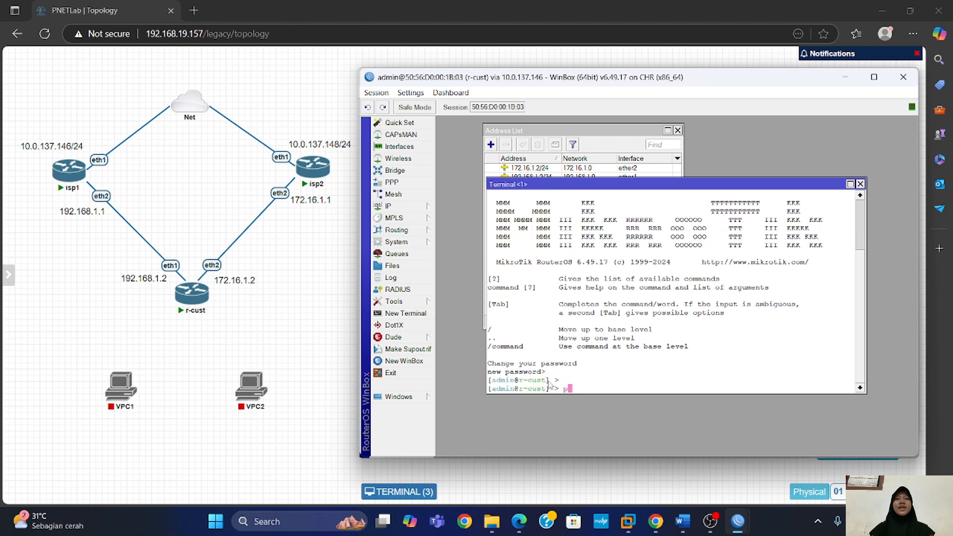
text(ing 192.168.1.1)
key(Return)
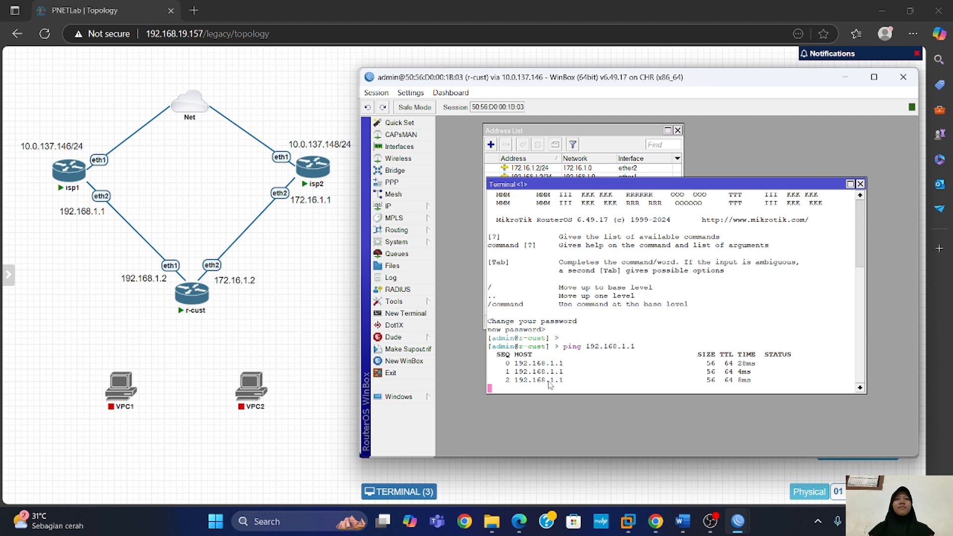
key(ctrl+c)
Step: Test the link from r-cust to isp2 by pinging 172.16.1.1, and stop the ping
text(ping 172.16.1.2)
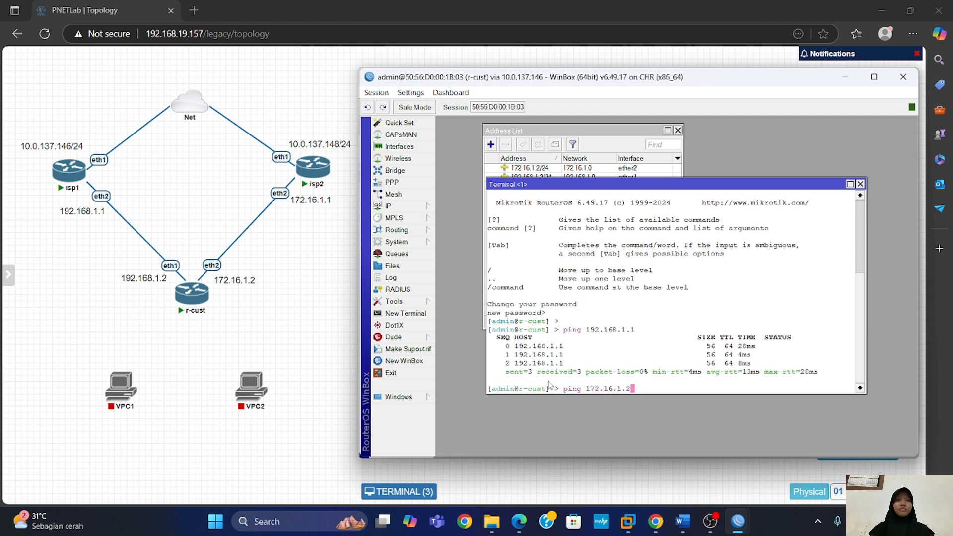
key(BackSpace)
text(16.1.1)
key(Return)
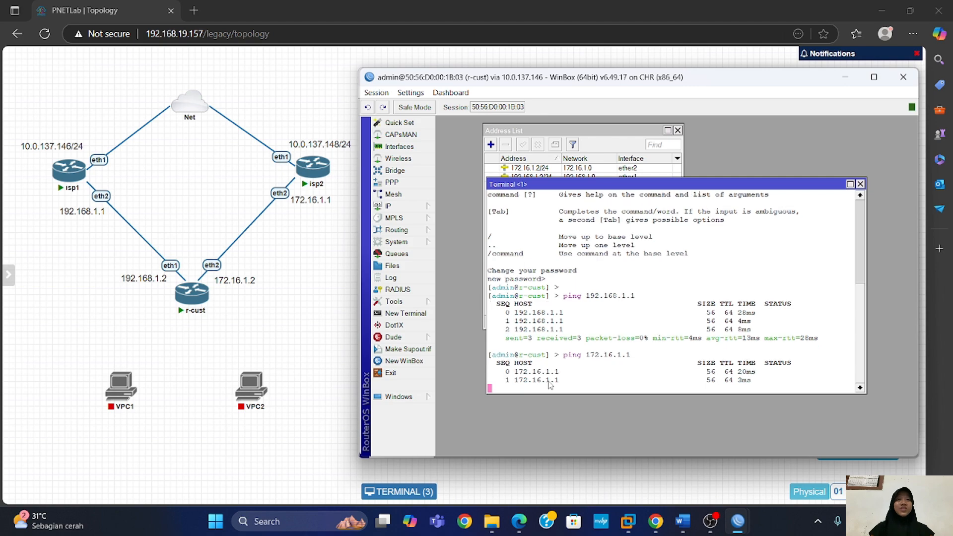
key(ctrl+c)
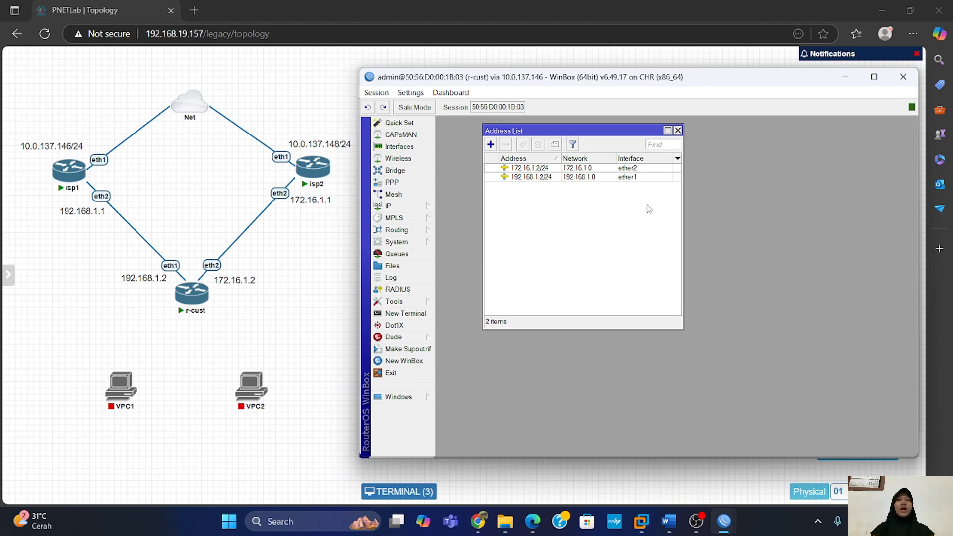
Step: Add a default route (0.0.0.0/0) on r-cust with gateway 192.168.1.1
click(392, 205)
click(471, 383)
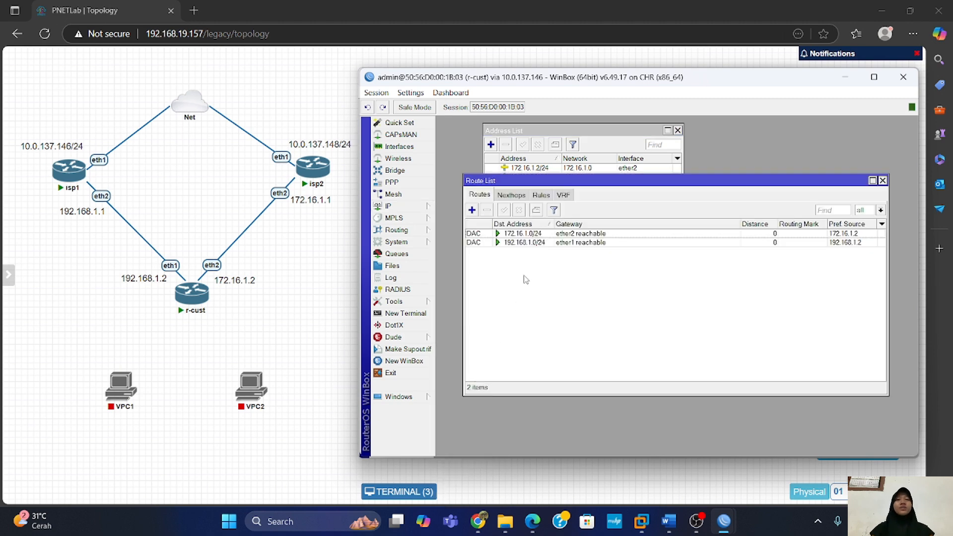
click(472, 211)
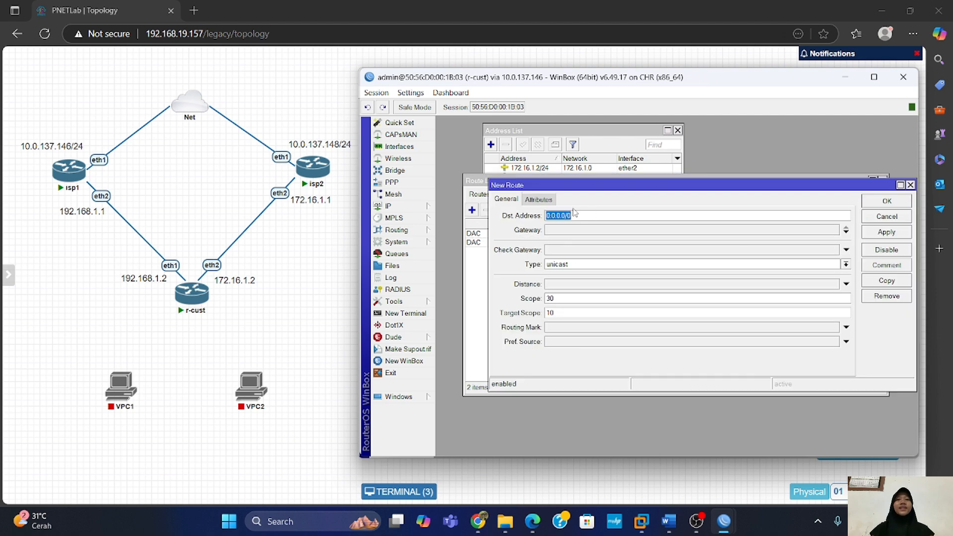
click(579, 231)
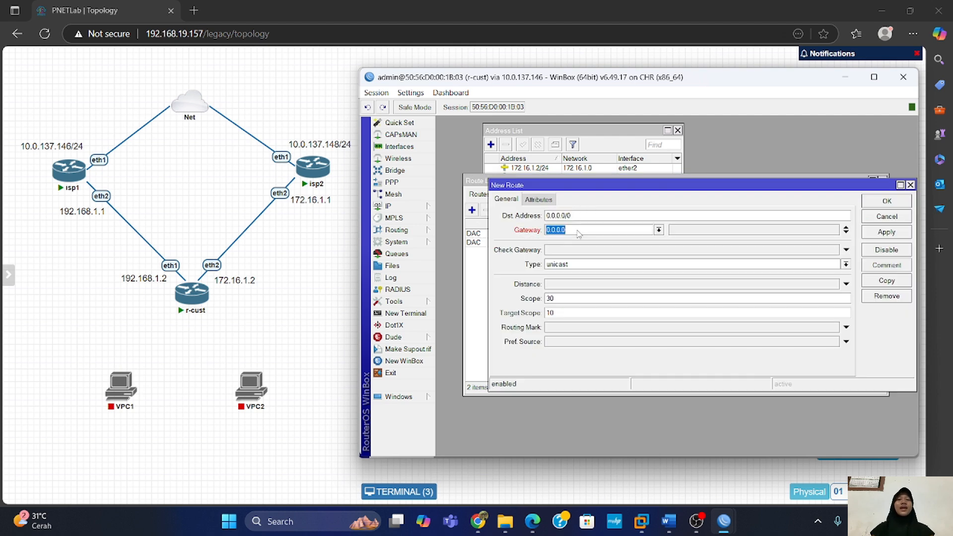
text(192.168.1.1)
click(887, 232)
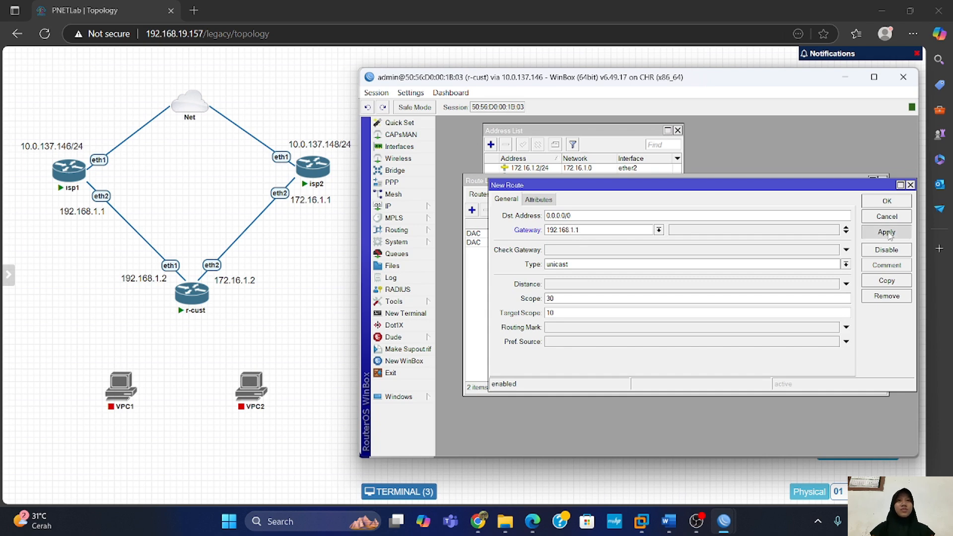
click(892, 204)
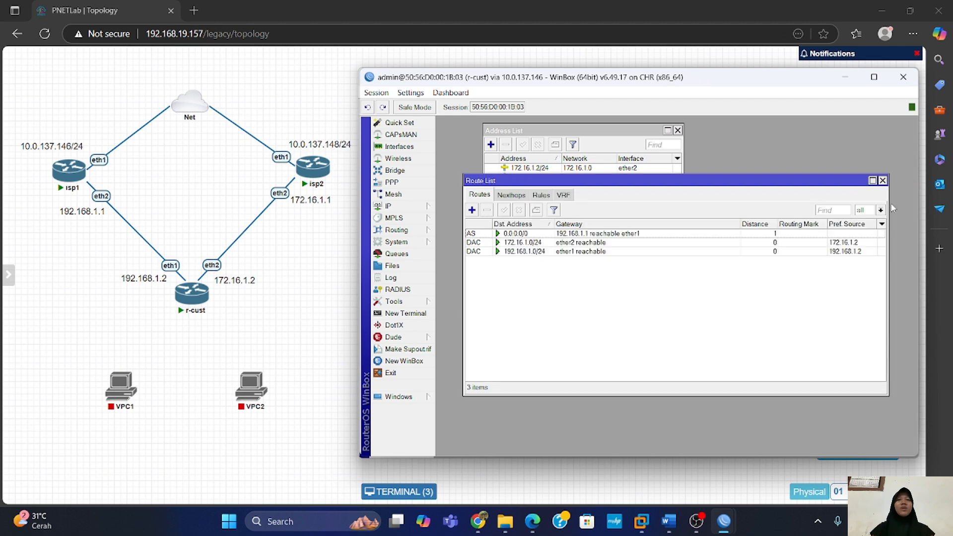
Step: Add a second default route (0.0.0.0/0) on r-cust with gateway 172.16.1.1
click(472, 210)
click(558, 232)
text(17)
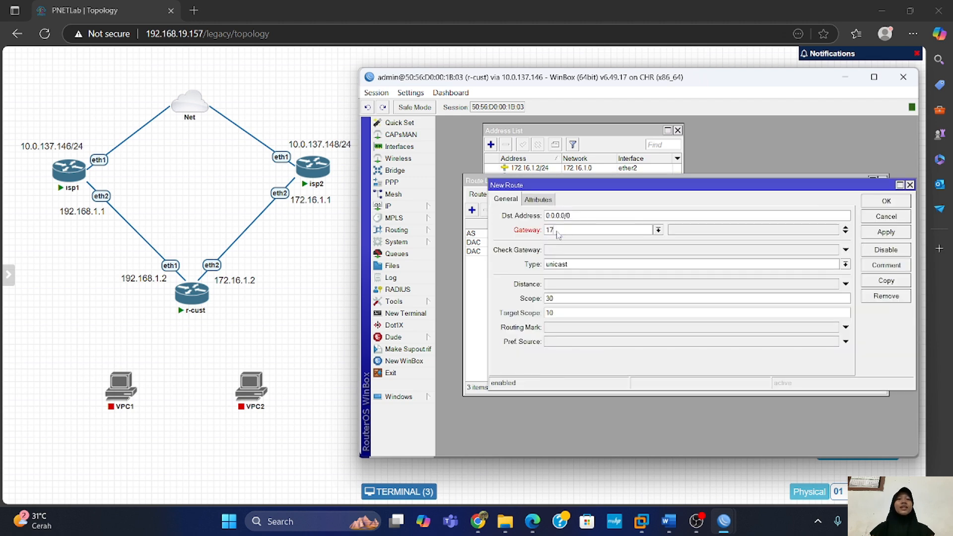
text(2.16.1.1)
click(887, 232)
click(887, 201)
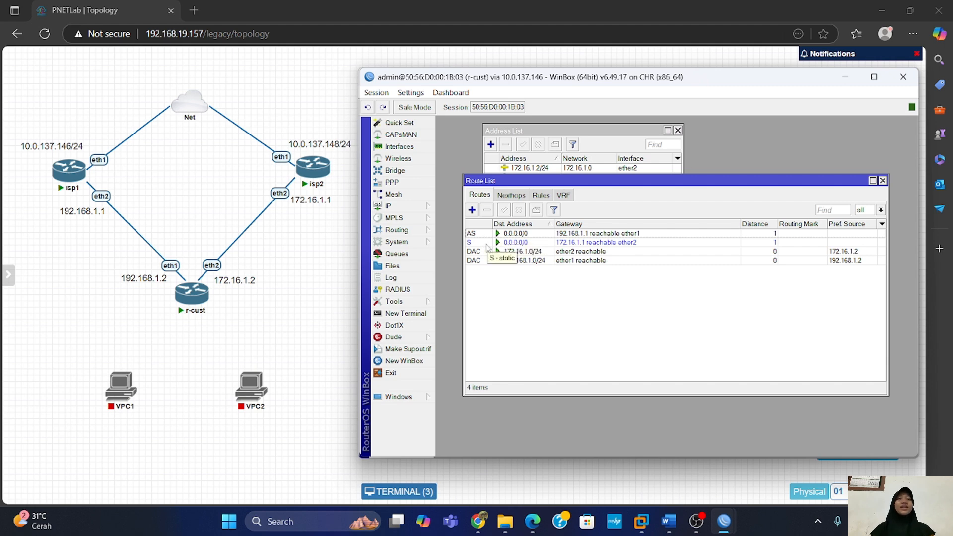
Step: Disable the r-cust default route whose gateway is 192.168.1.1
click(516, 233)
click(518, 209)
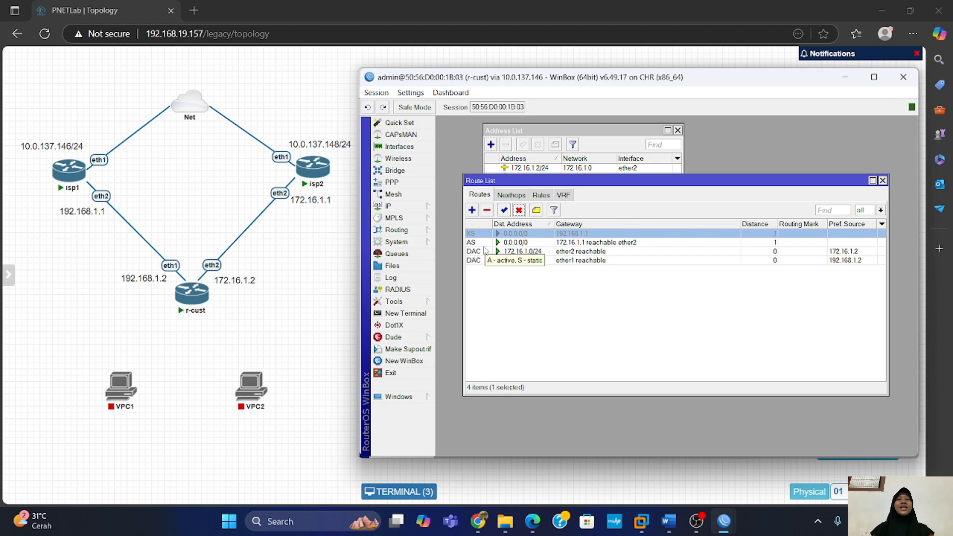
Step: Set 8.8.8.8 as the DNS server on r-cust
click(388, 206)
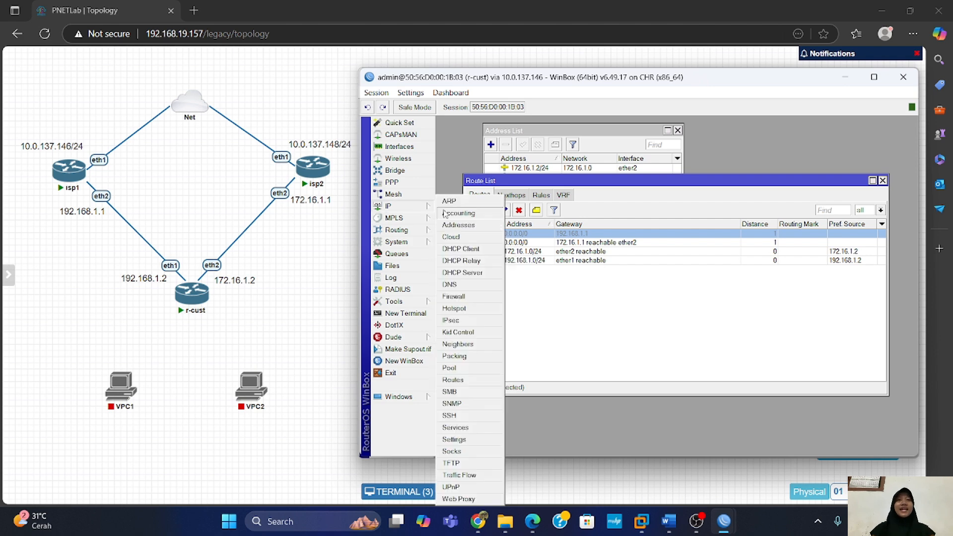
click(468, 290)
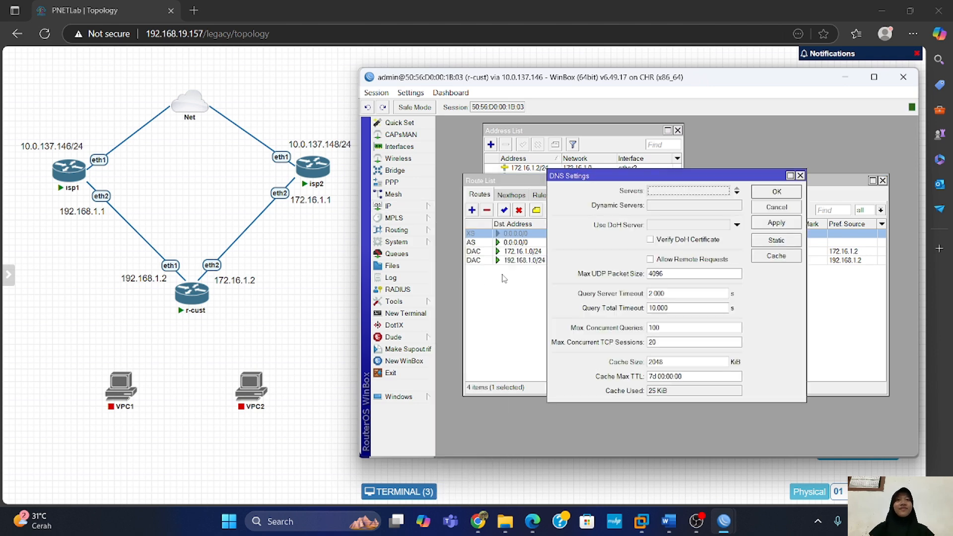
click(663, 191)
text(8.8.8.8)
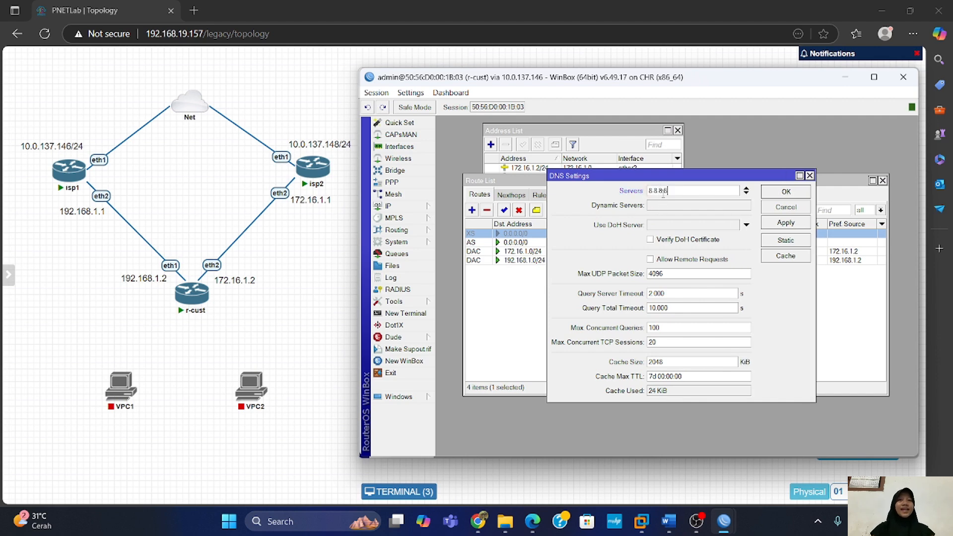
click(797, 192)
Step: Open a new terminal on r-cust, skip the password change, and test internet access with a short ping to 8.8.8.8
click(416, 315)
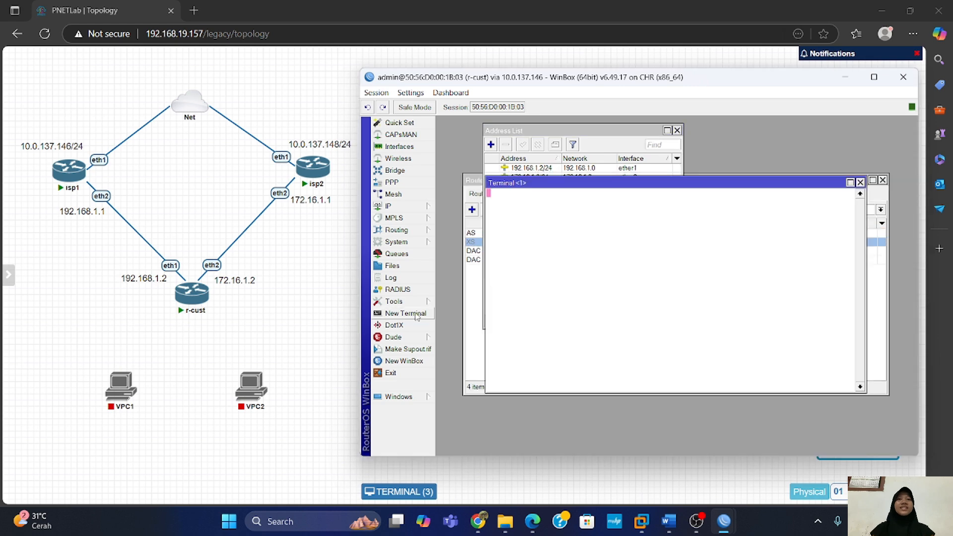
key(Return)
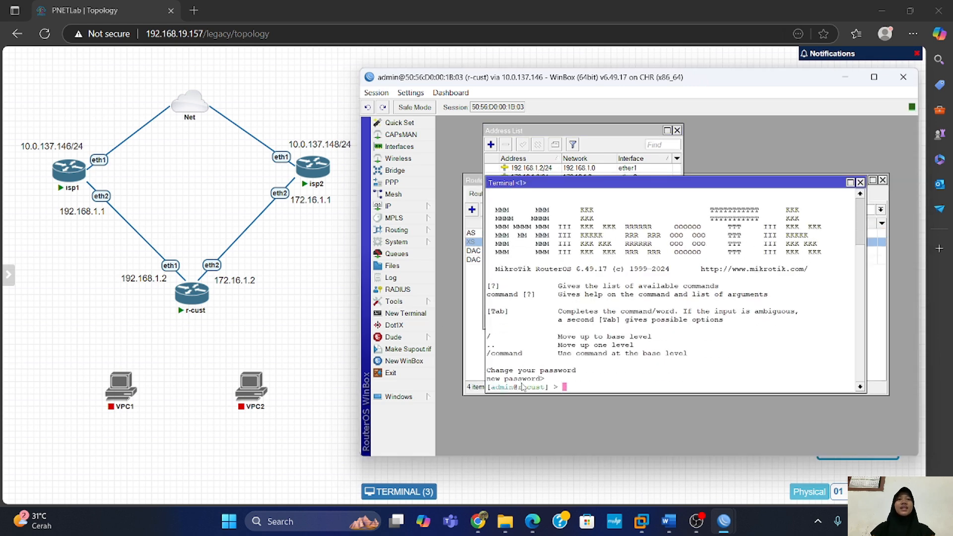
key(Return)
text(ping 8.8.8.8)
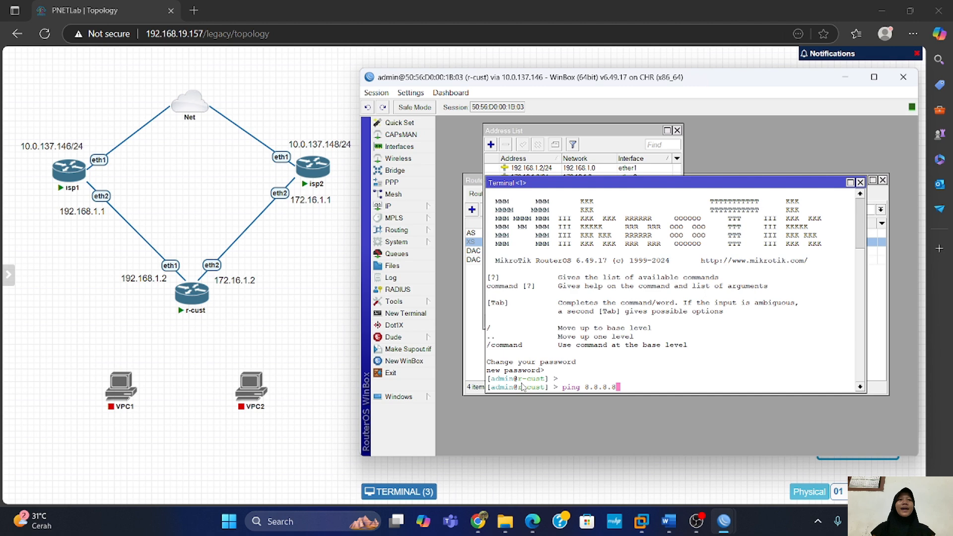
key(Return)
key(ctrl+c)
Step: Test name resolution from r-cust by pinging google.com, and stop the ping
text(ping )
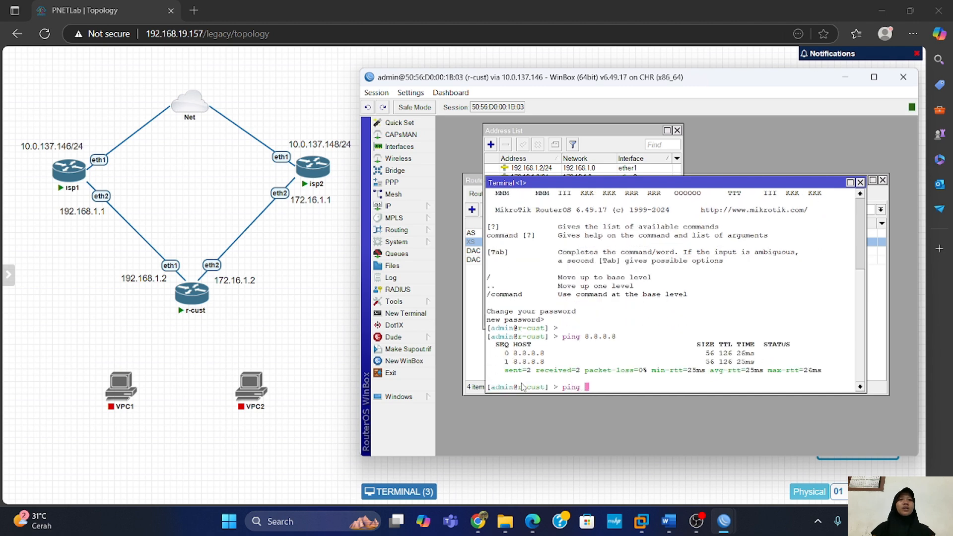
text(google.com)
key(Return)
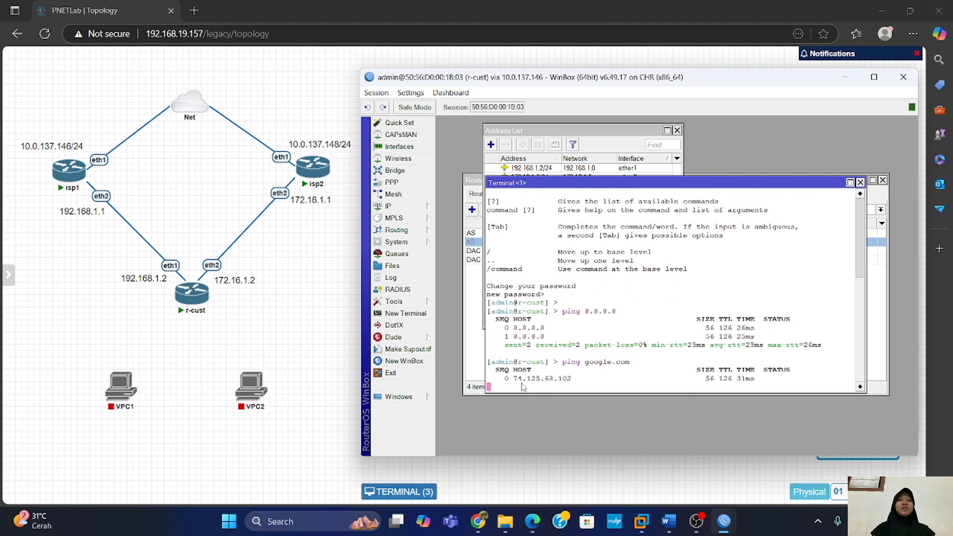
key(ctrl+c)
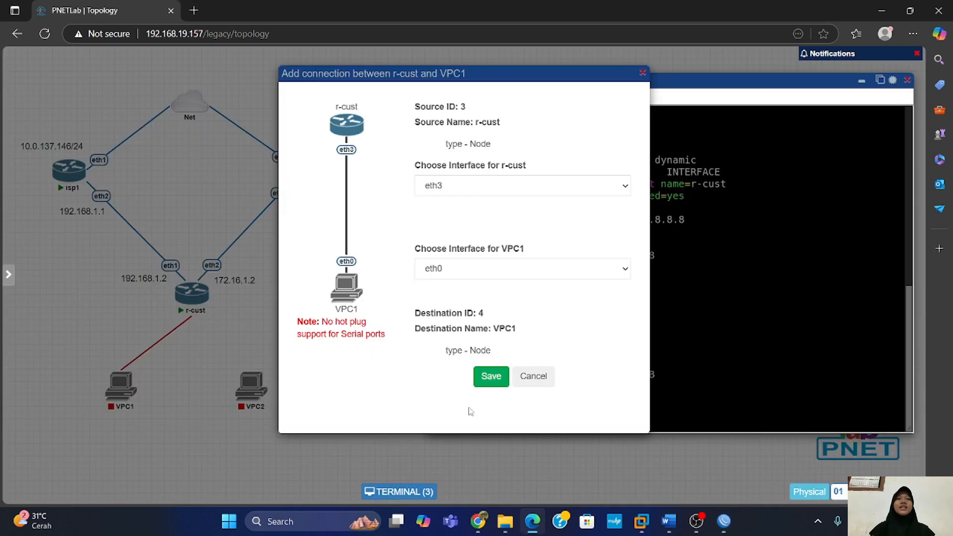
Step: In the PNETLab topology, connect r-cust eth3 to VPC1 eth0 and r-cust eth4 to VPC2 eth0
click(498, 380)
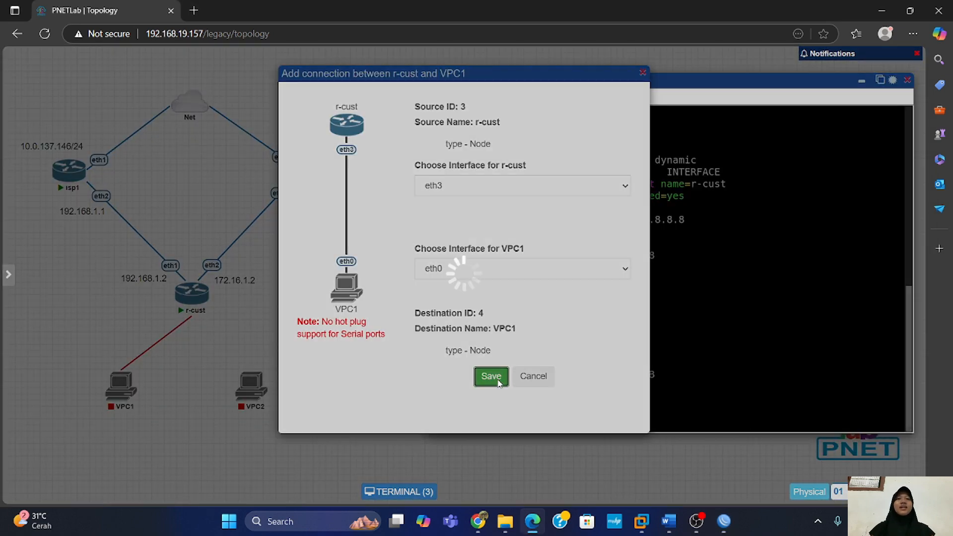
mouse_move(207, 301)
drag(260, 399, 261, 399)
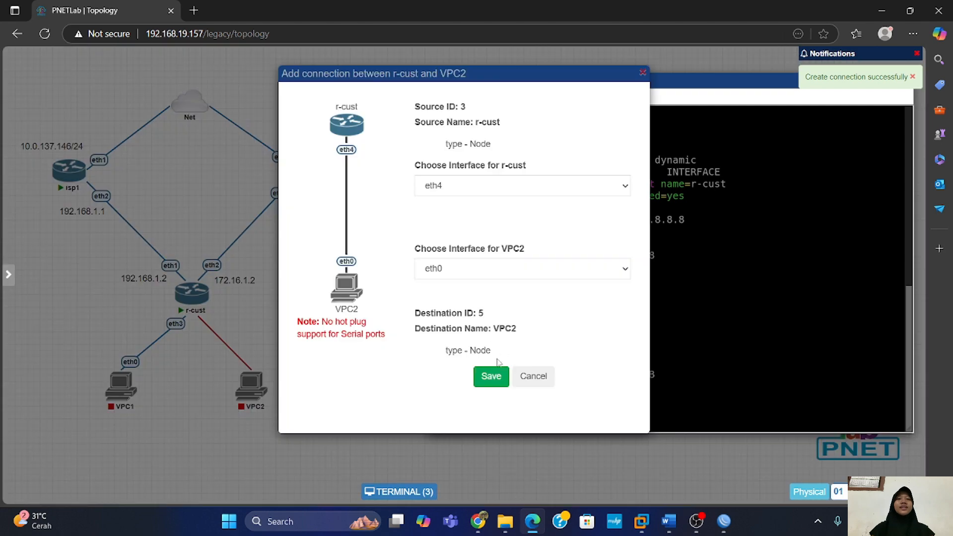
click(489, 376)
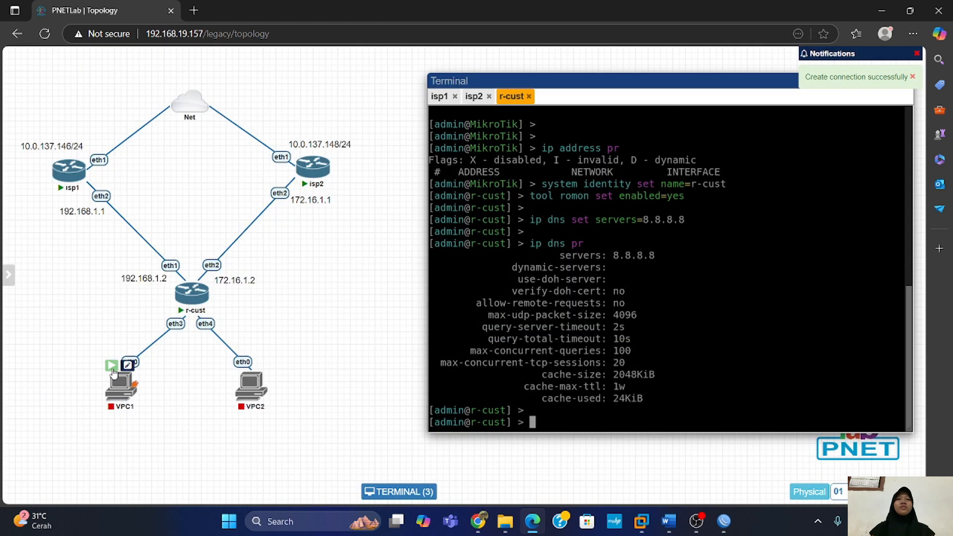
Step: Start the VPC1 and VPC2 nodes
click(112, 366)
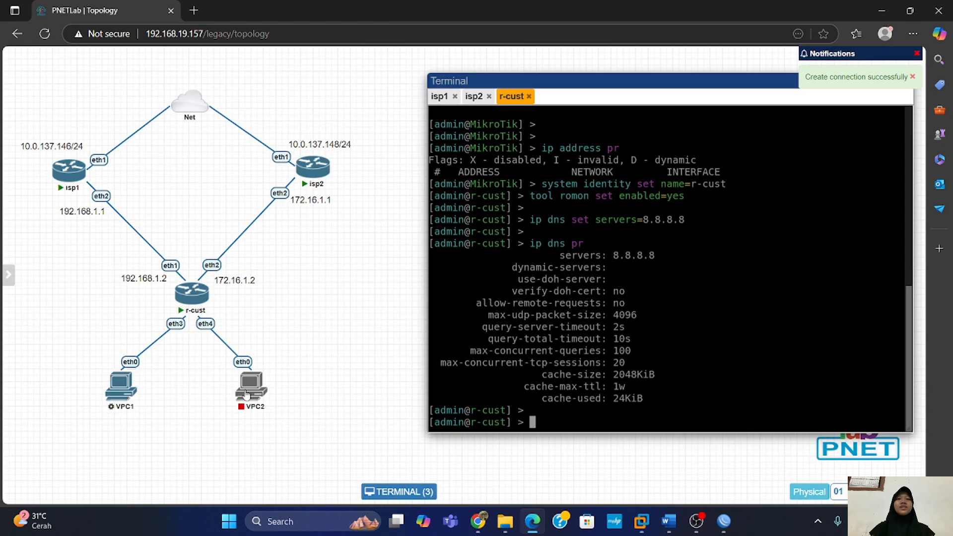
click(242, 366)
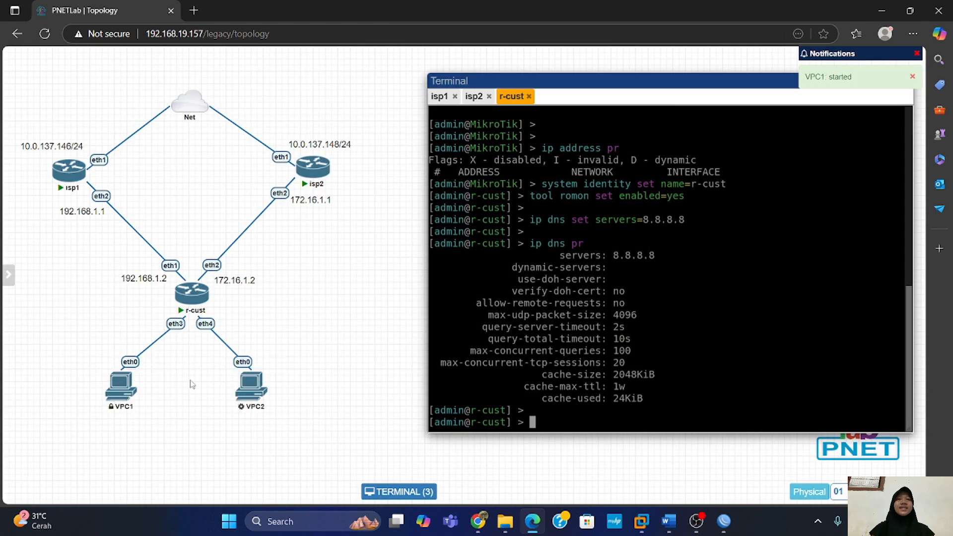
Step: Switch back to the r-cust WinBox session and create a bridge named bridge-cust
mouse_move(724, 521)
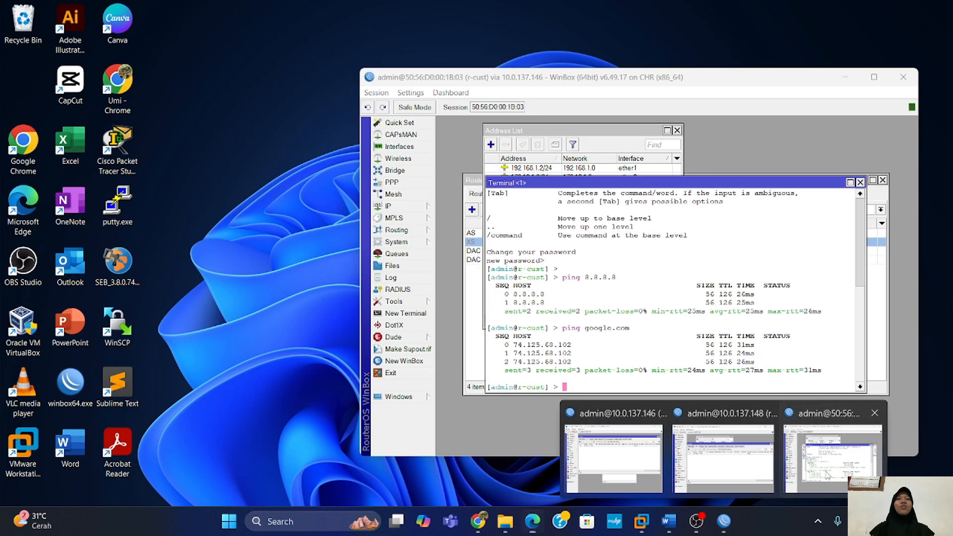
click(828, 475)
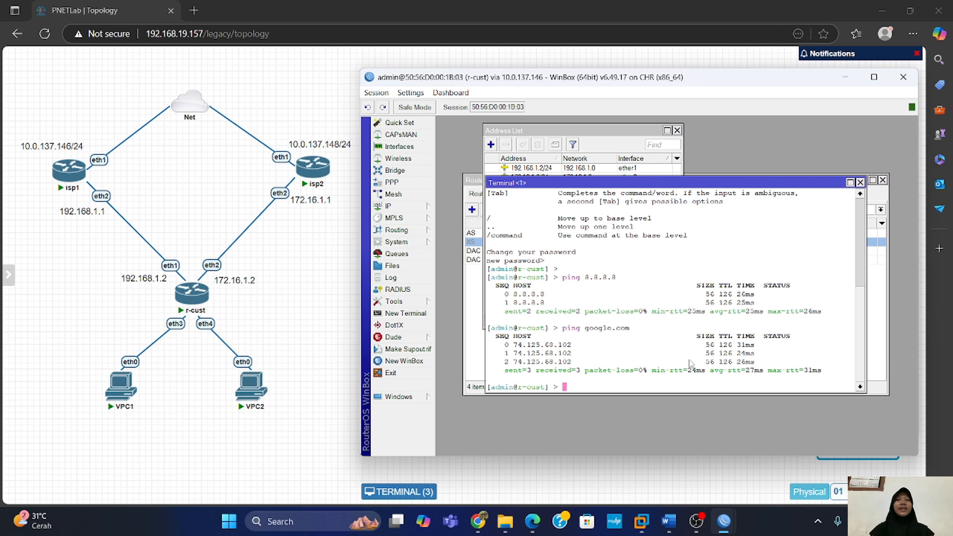
click(419, 172)
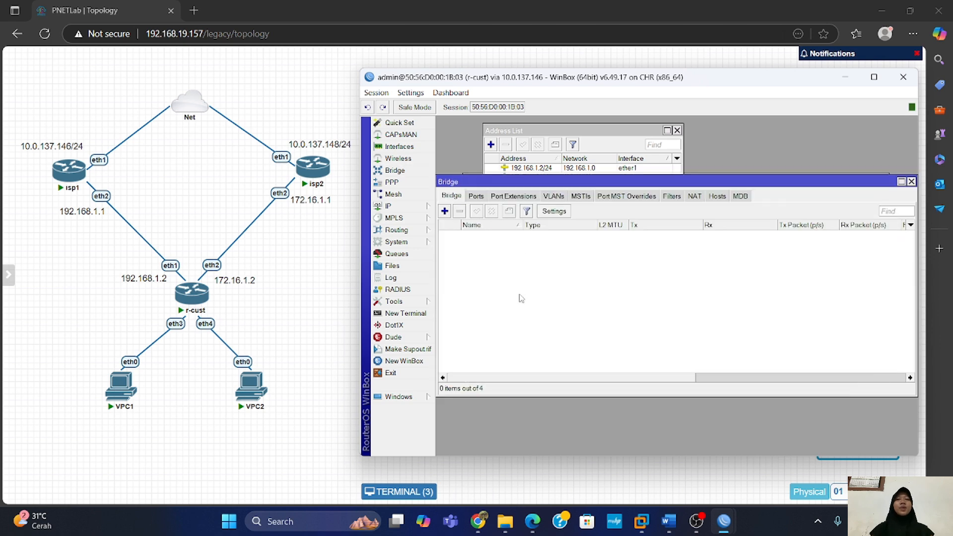
click(445, 211)
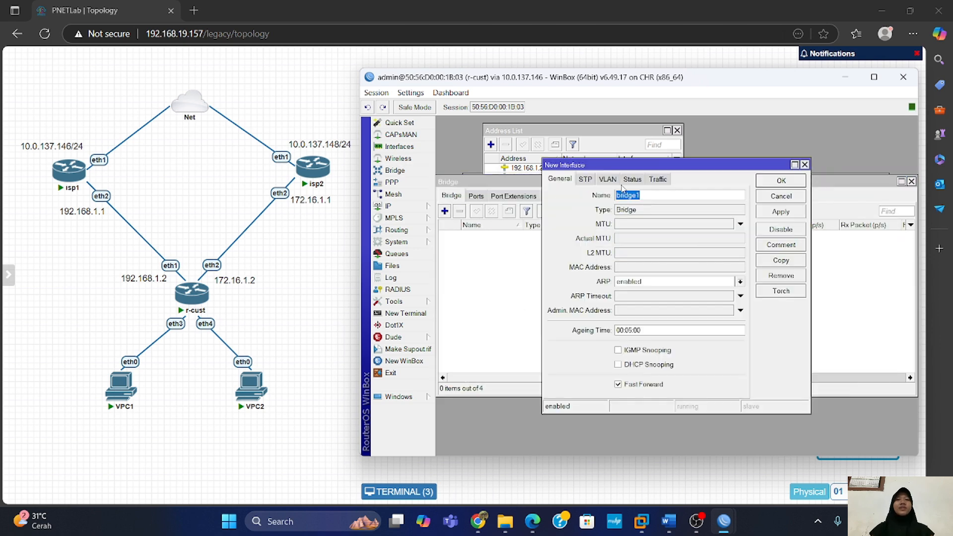
click(649, 193)
text(-cust)
click(781, 181)
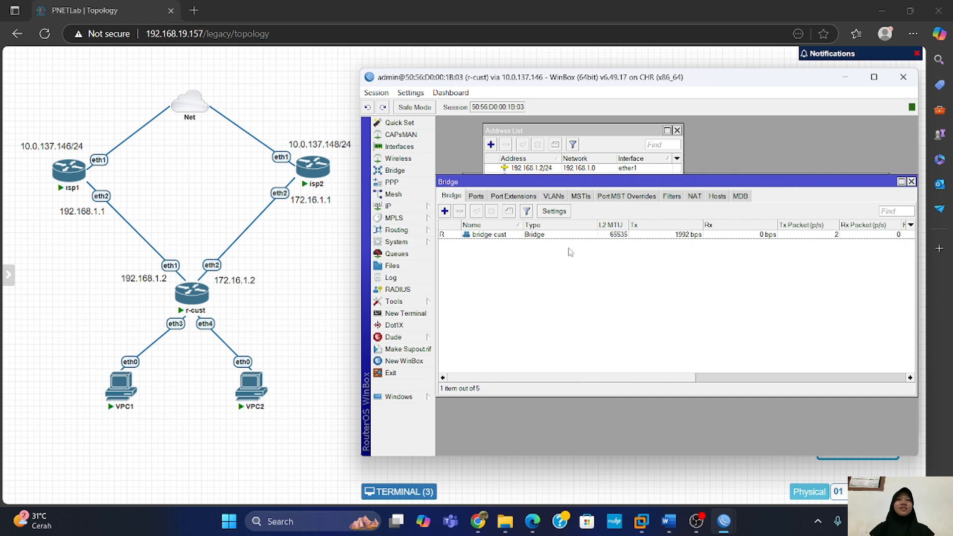
Step: Add ether3 and ether4 as ports of bridge-cust
click(476, 196)
click(445, 210)
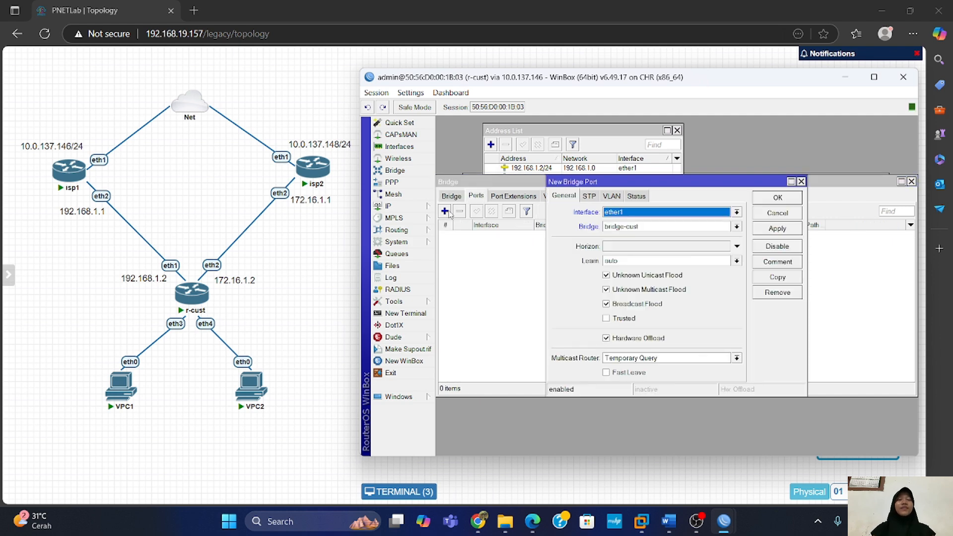
click(655, 214)
click(660, 254)
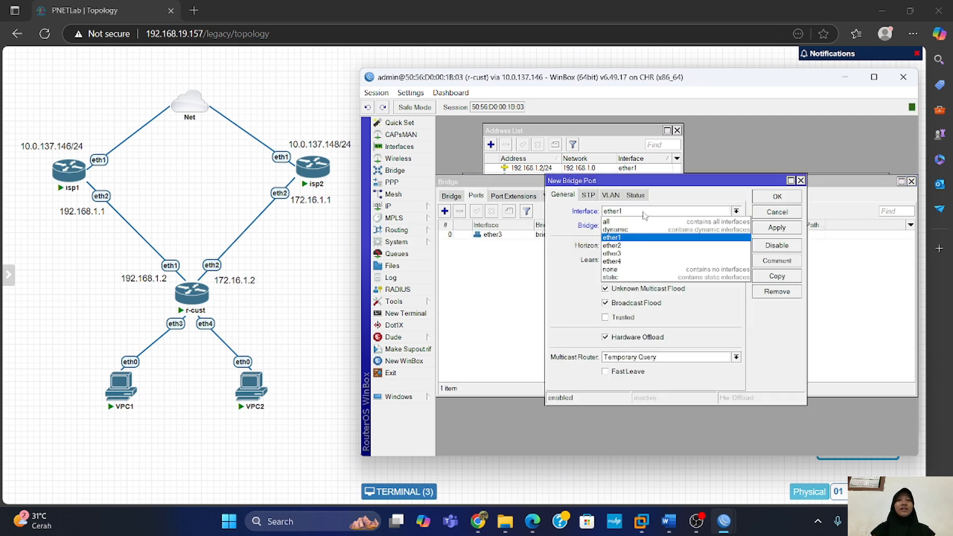
click(652, 261)
click(777, 196)
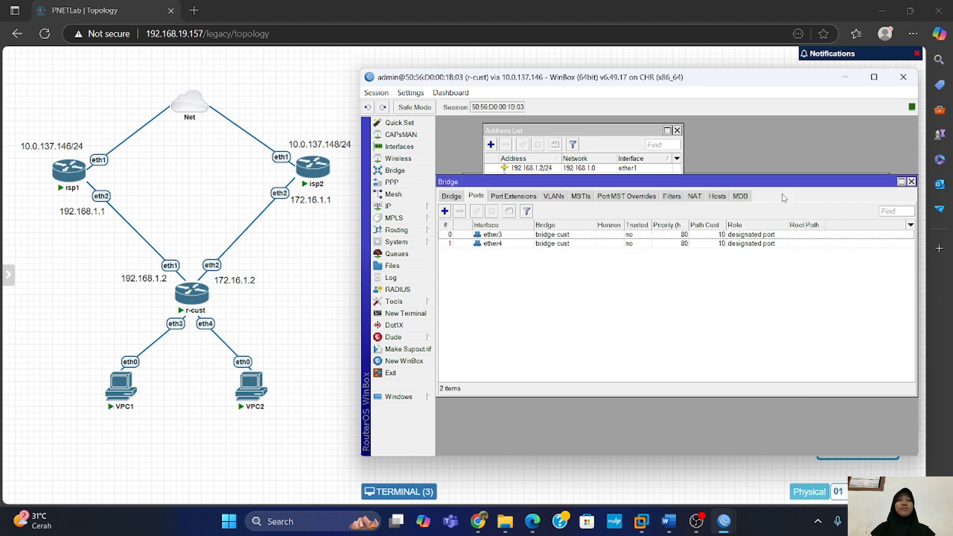
Step: Assign the IP address 10.10.10.1/24 to the bridge-cust interface on r-cust
click(394, 206)
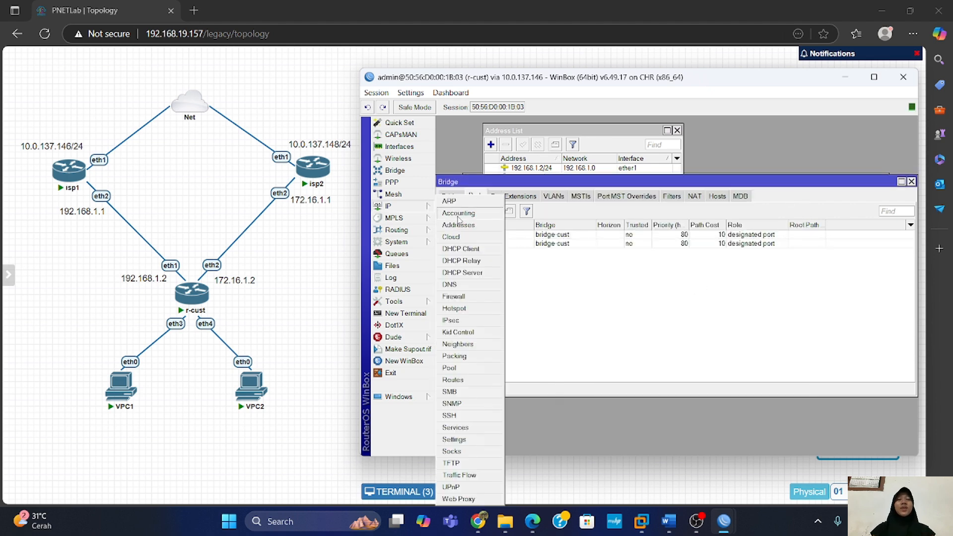
click(465, 229)
click(491, 144)
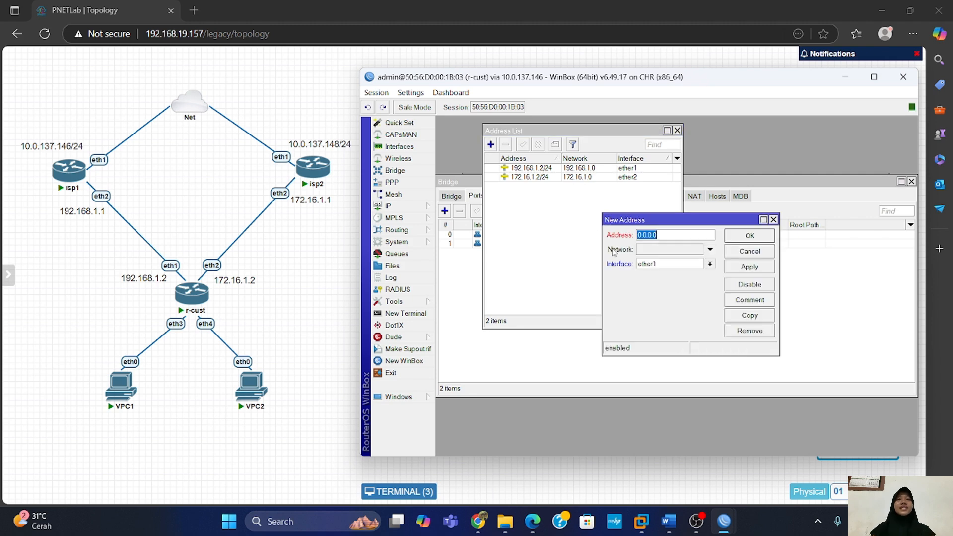
text(10.10.10.1/24)
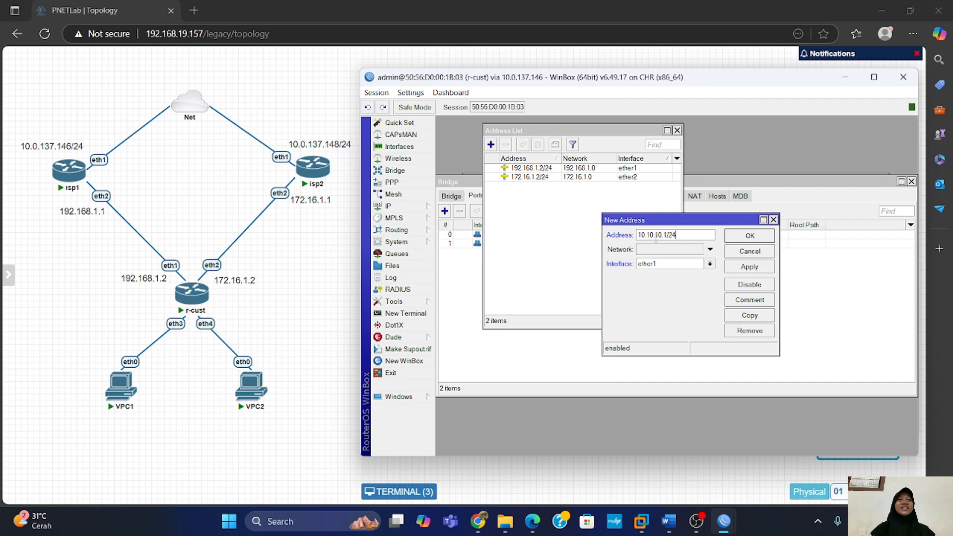
click(685, 267)
click(688, 276)
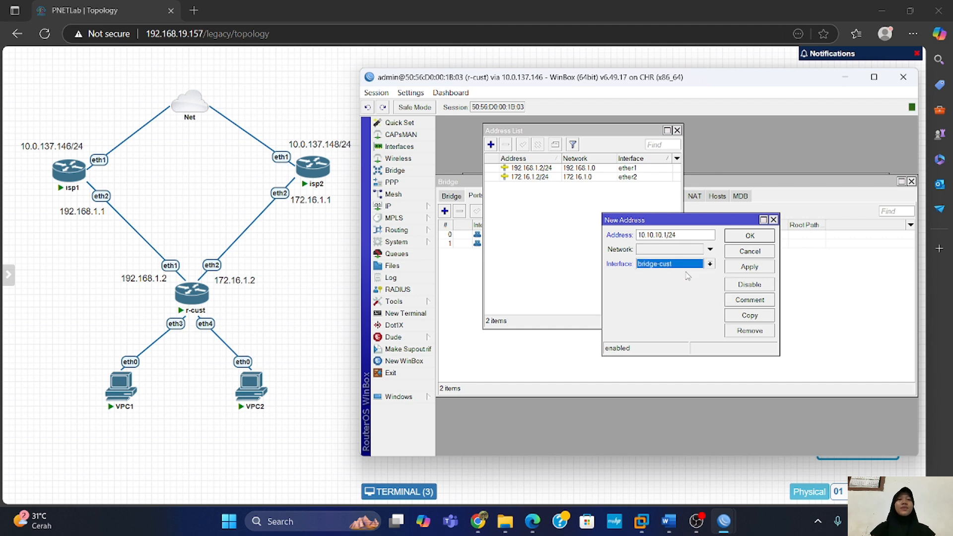
click(752, 268)
click(759, 237)
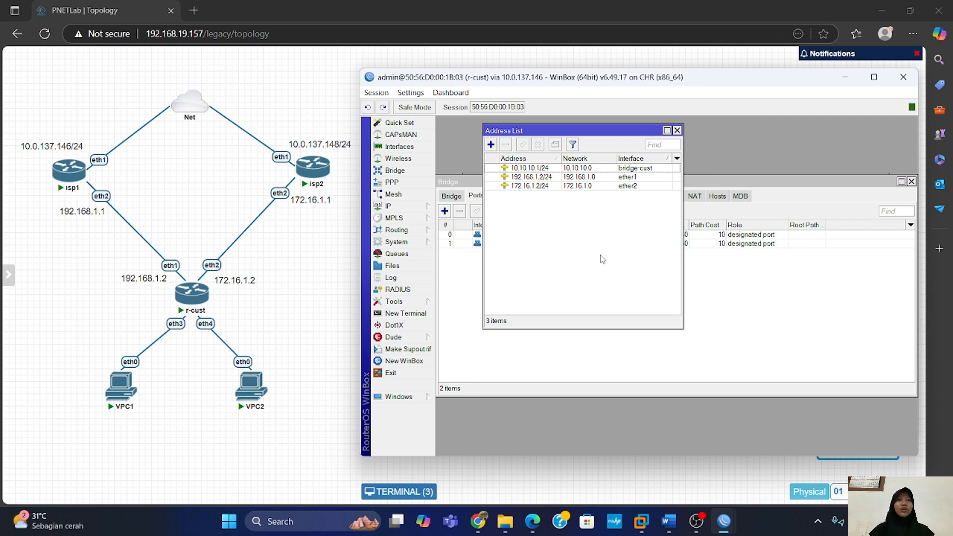
Step: Set up a DHCP server on bridge-cust, accepting the suggested settings with a lease time of 00:10:00
click(392, 206)
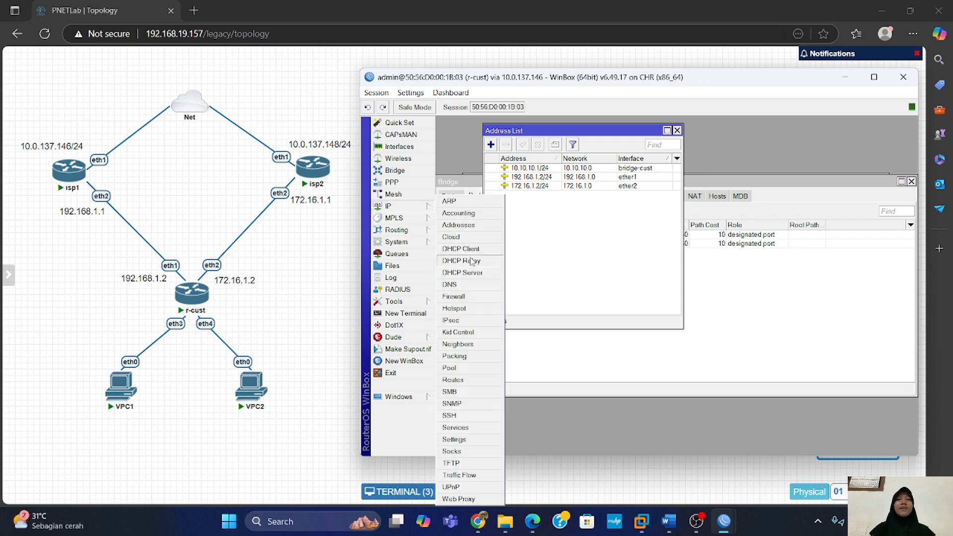
click(478, 272)
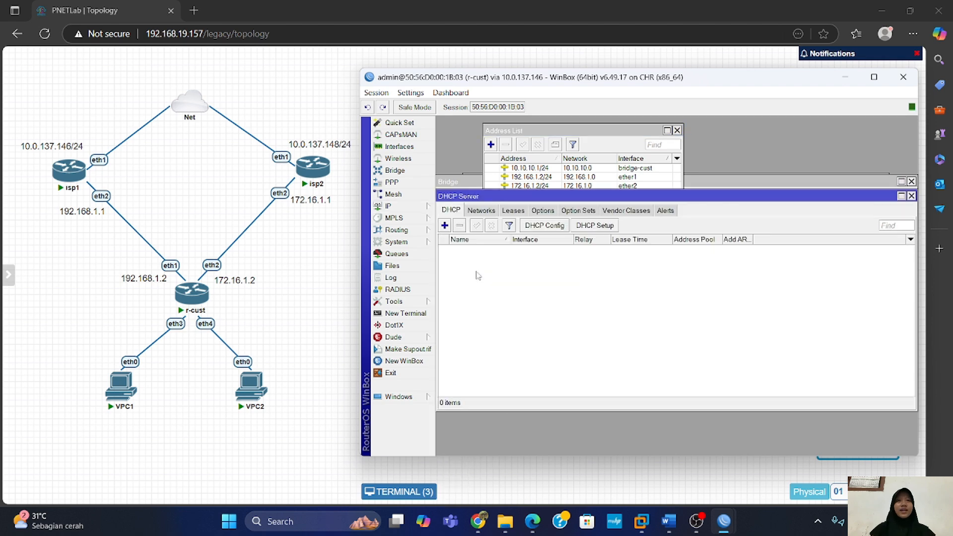
click(591, 225)
click(678, 284)
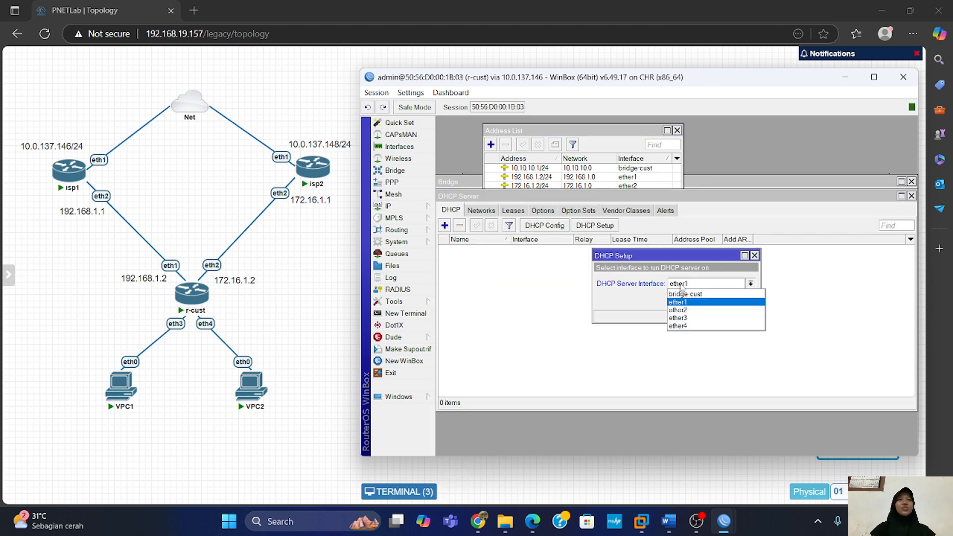
click(687, 294)
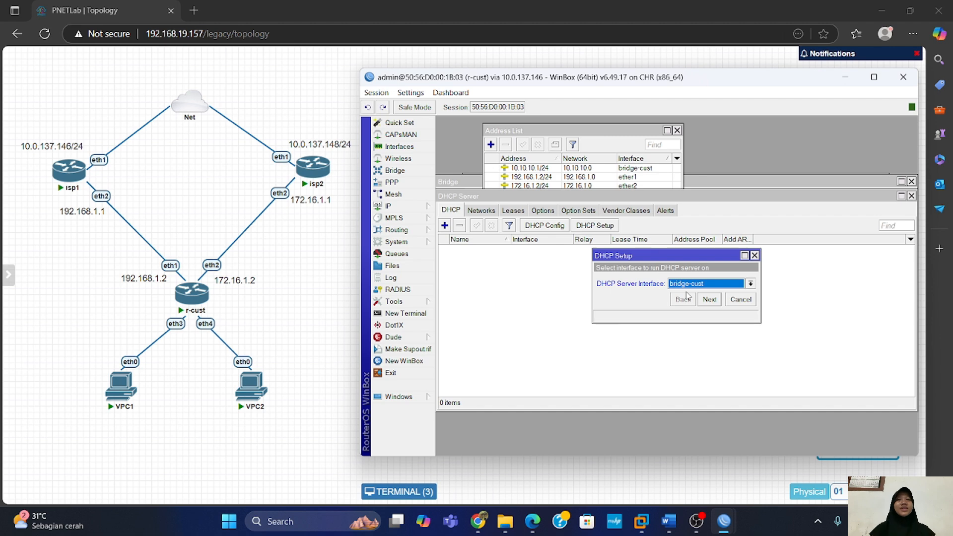
click(710, 299)
click(709, 299)
click(710, 299)
click(710, 300)
click(711, 299)
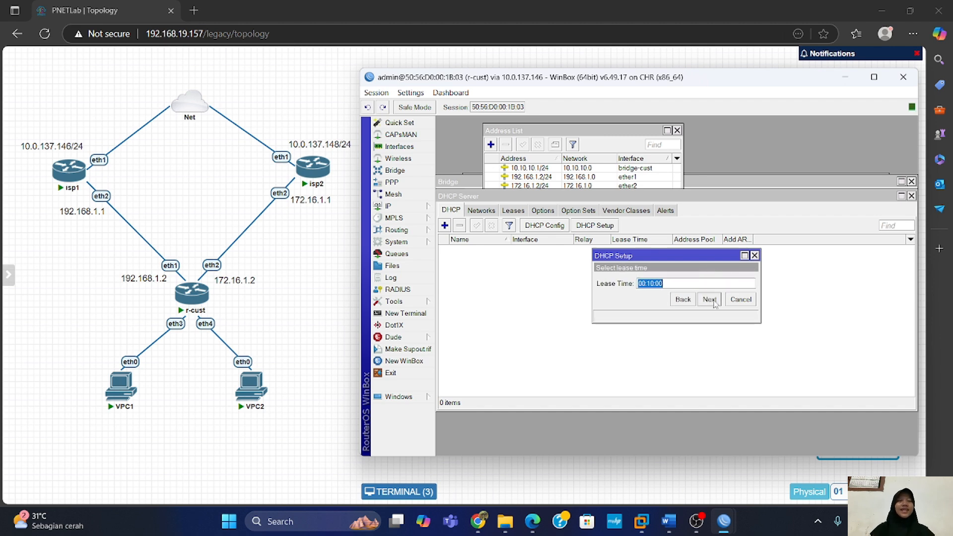
click(713, 300)
click(685, 279)
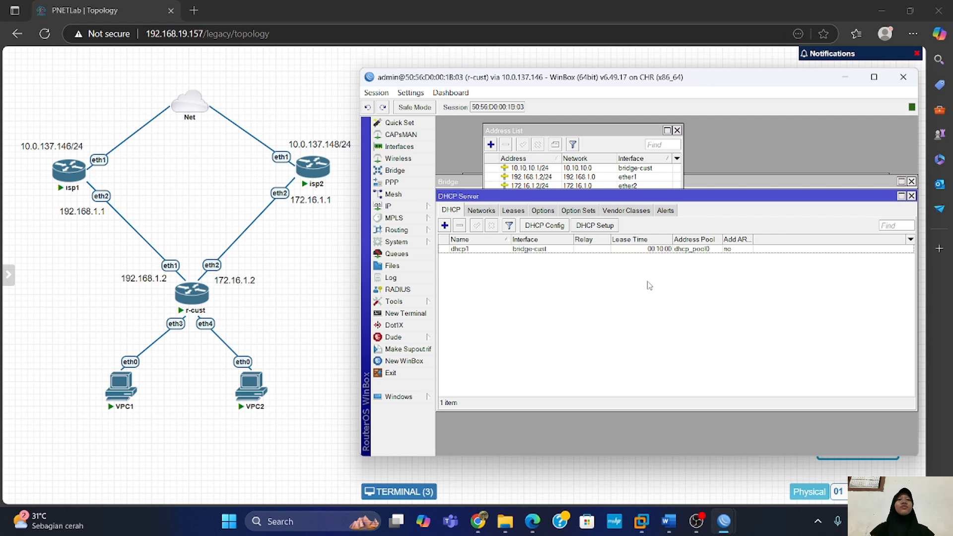
Step: Add a srcnat rule on r-cust that masquerades traffic leaving through ether1
click(414, 208)
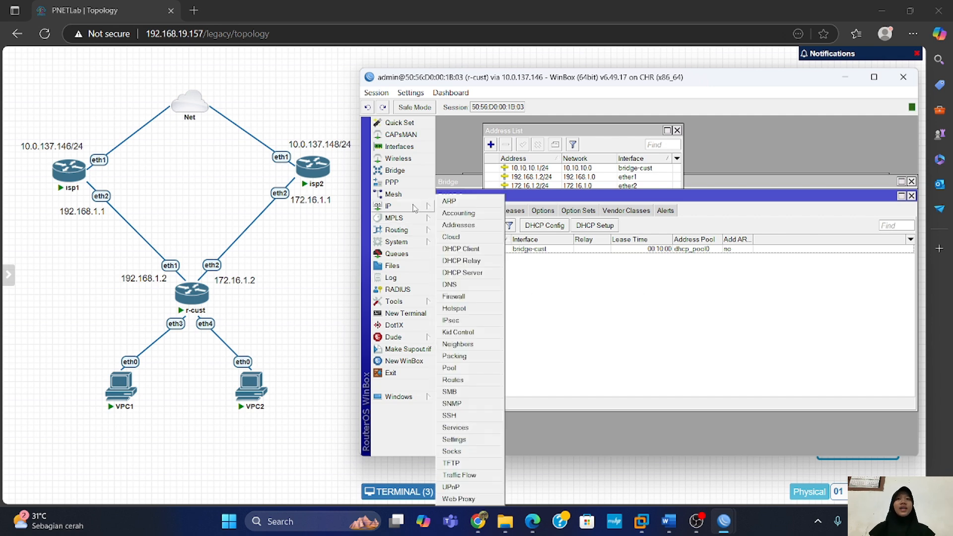
click(491, 298)
click(445, 210)
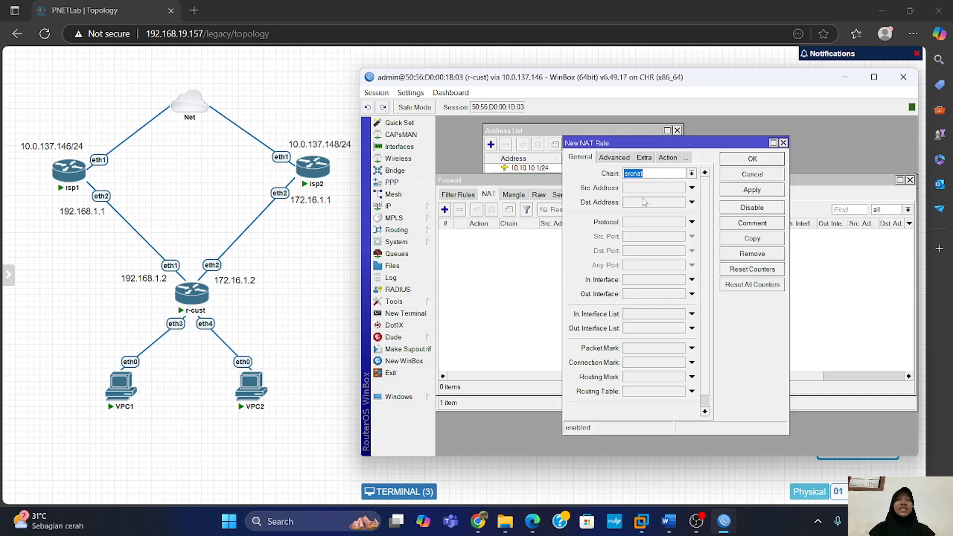
click(674, 297)
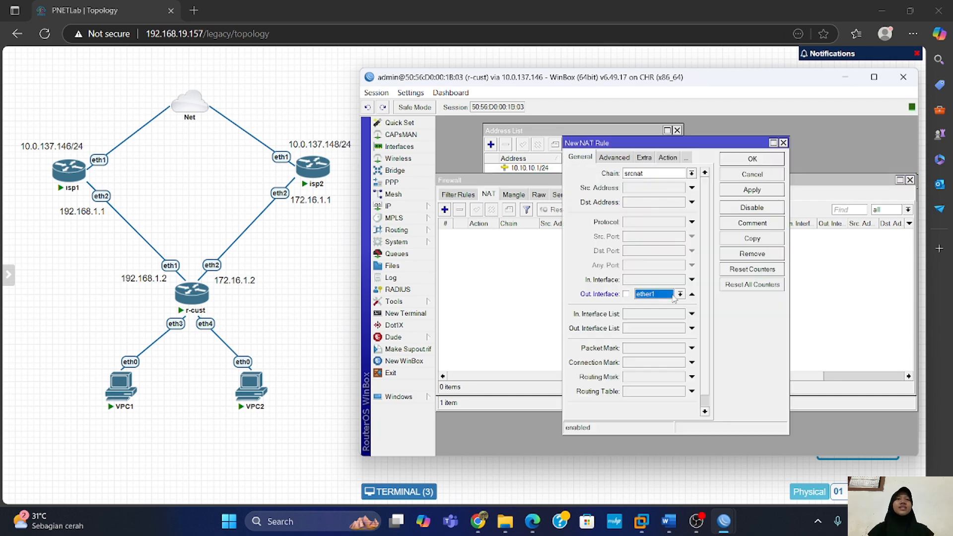
click(667, 157)
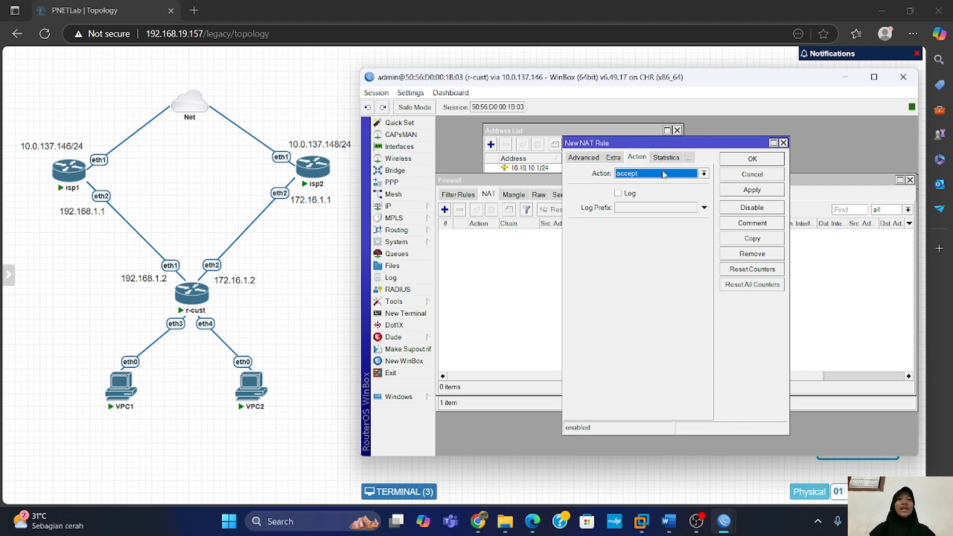
click(704, 173)
click(640, 230)
click(752, 190)
click(752, 158)
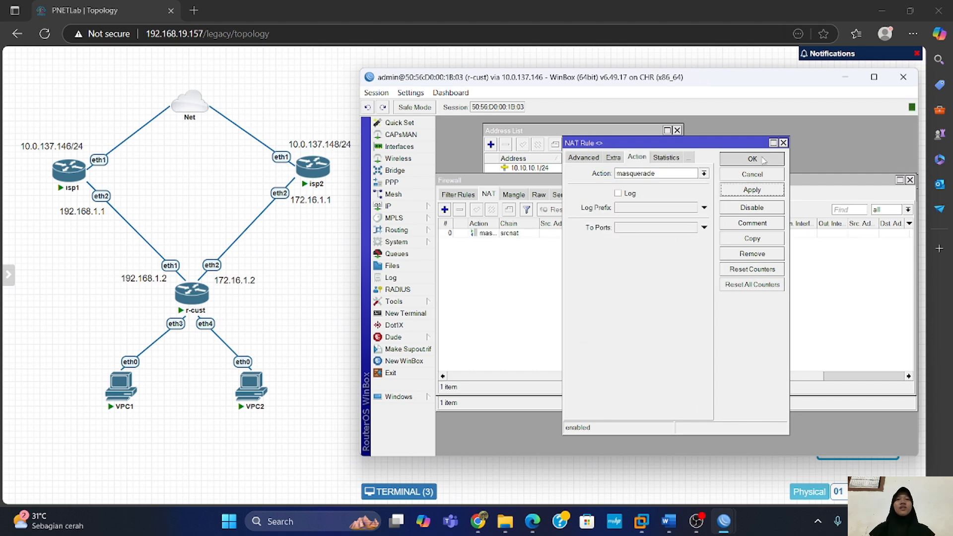
Step: Add a second srcnat rule on r-cust with out interface ether2 and action masquerade
click(445, 210)
click(580, 157)
click(654, 293)
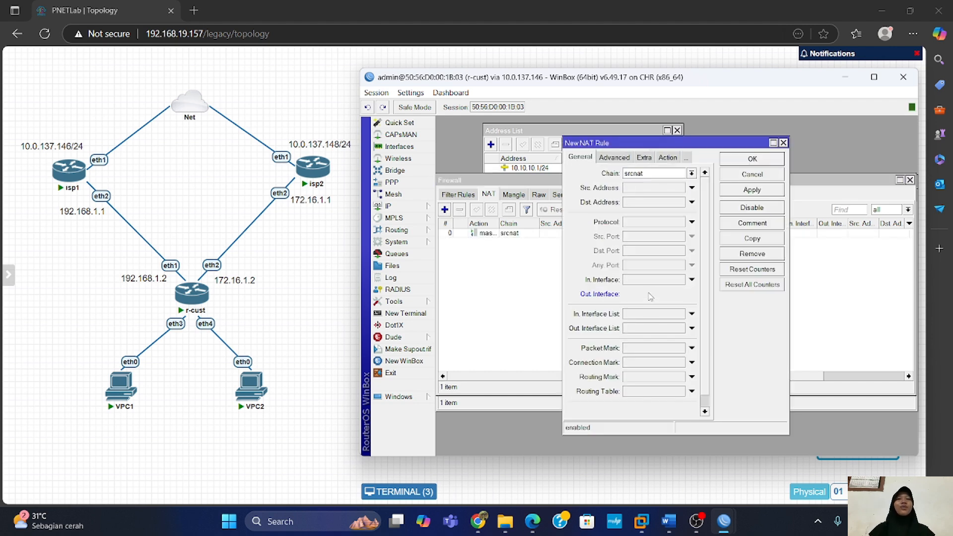
click(680, 294)
click(656, 350)
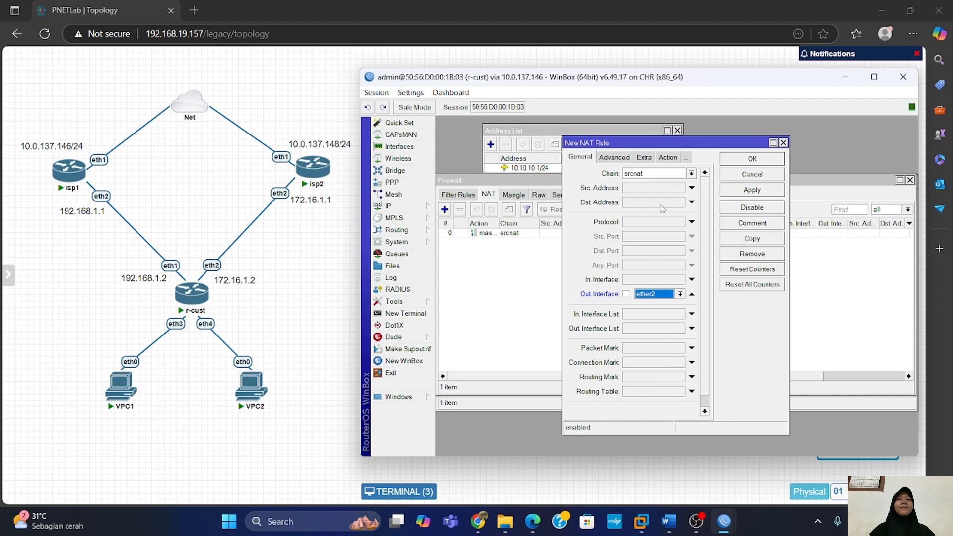
click(668, 158)
click(663, 174)
click(653, 231)
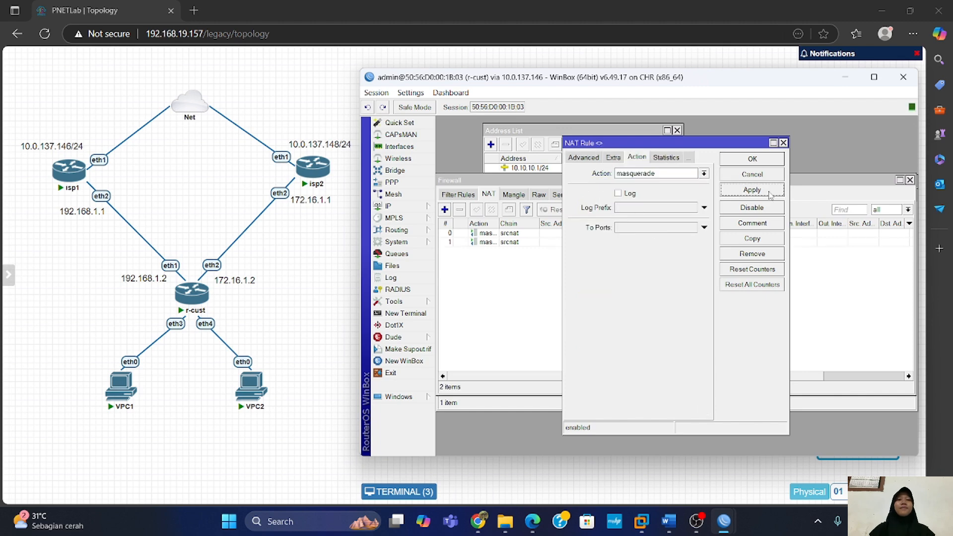
click(764, 160)
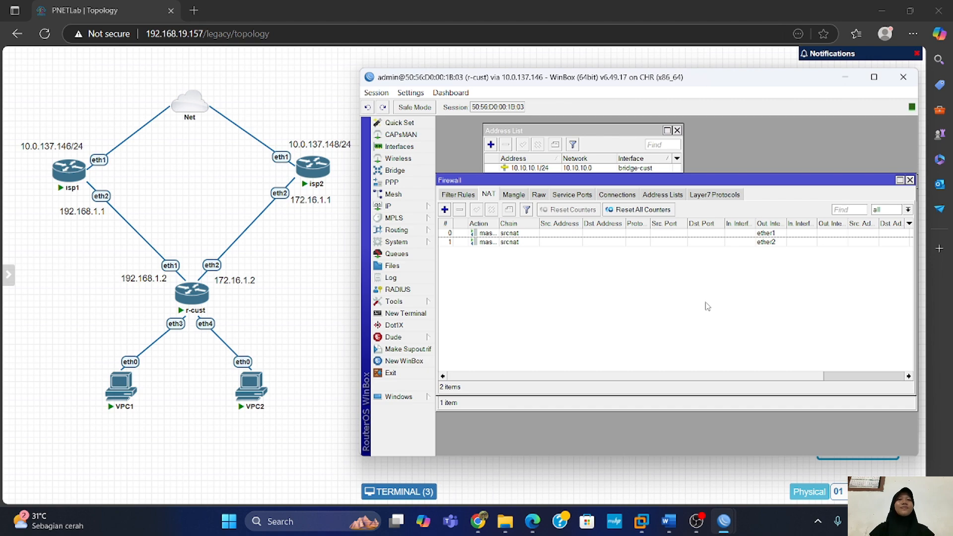
Step: Open the VPC1 and VPC2 consoles and request a DHCP address on each with ip dhcp
click(121, 386)
click(256, 386)
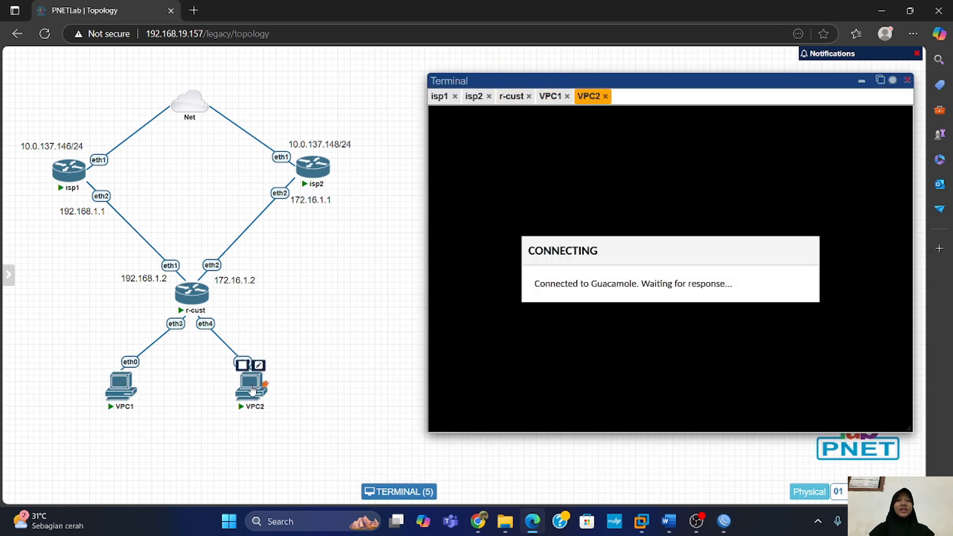
click(550, 96)
key(Return)
text(ip dhcp)
key(Return)
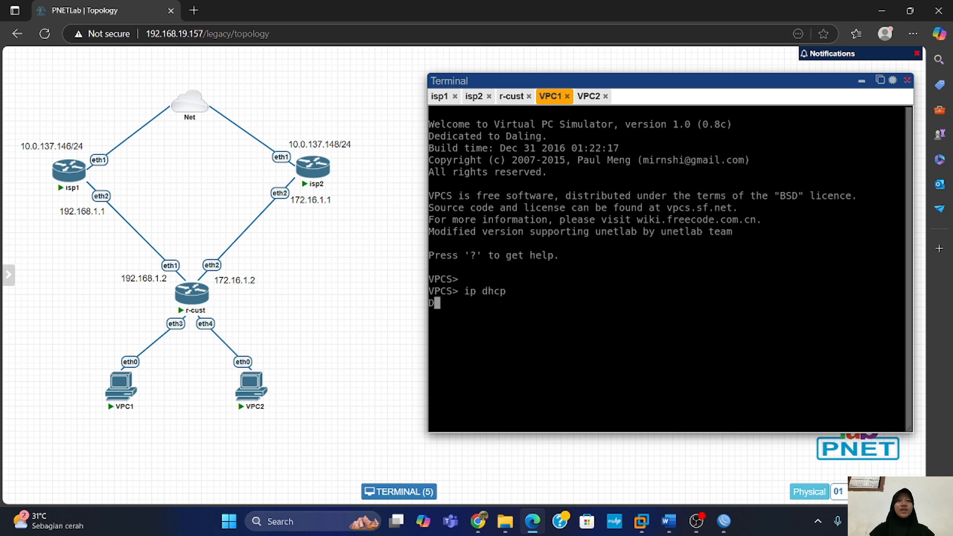
click(589, 100)
text(ip dhcp)
key(Return)
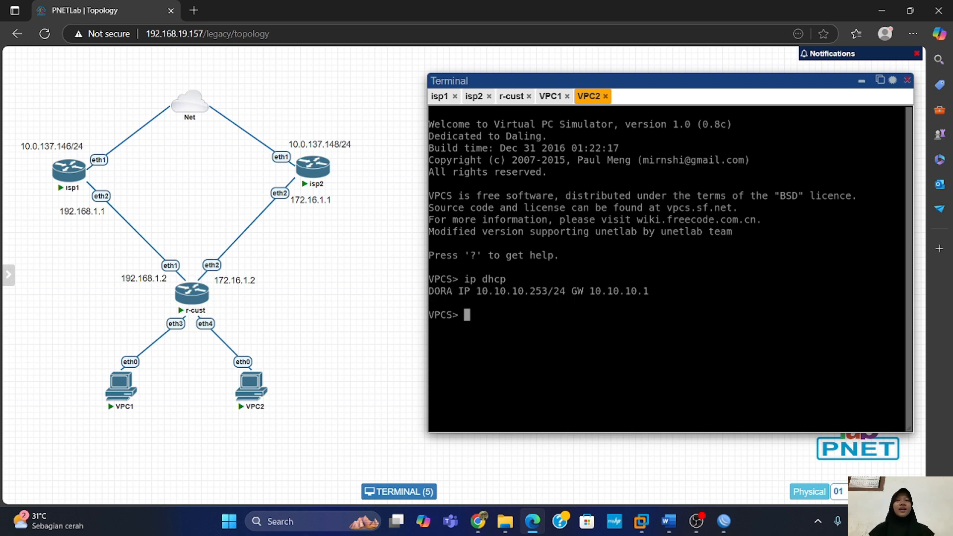
Step: Set the DNS server of VPC1 to 8.8.8.8
click(551, 96)
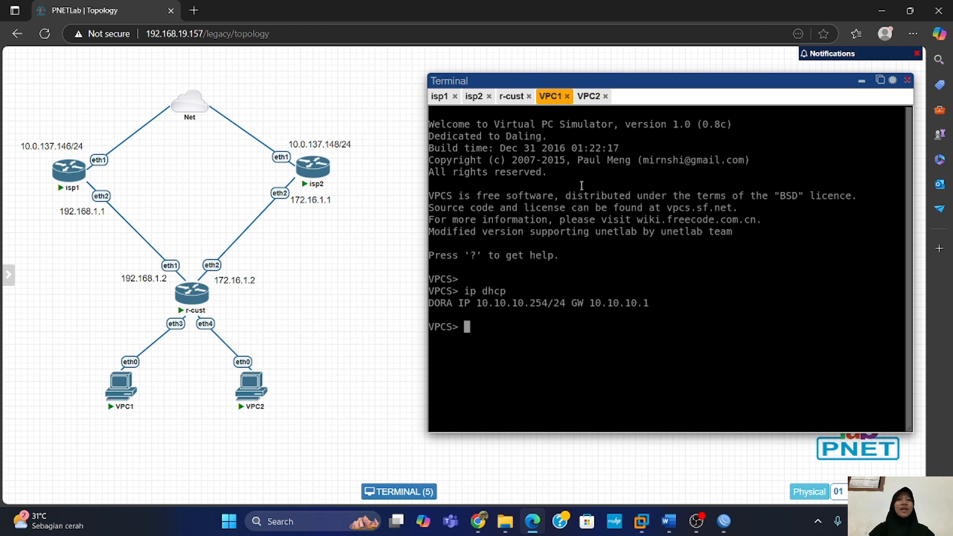
text(ip dns 8.8.8.8)
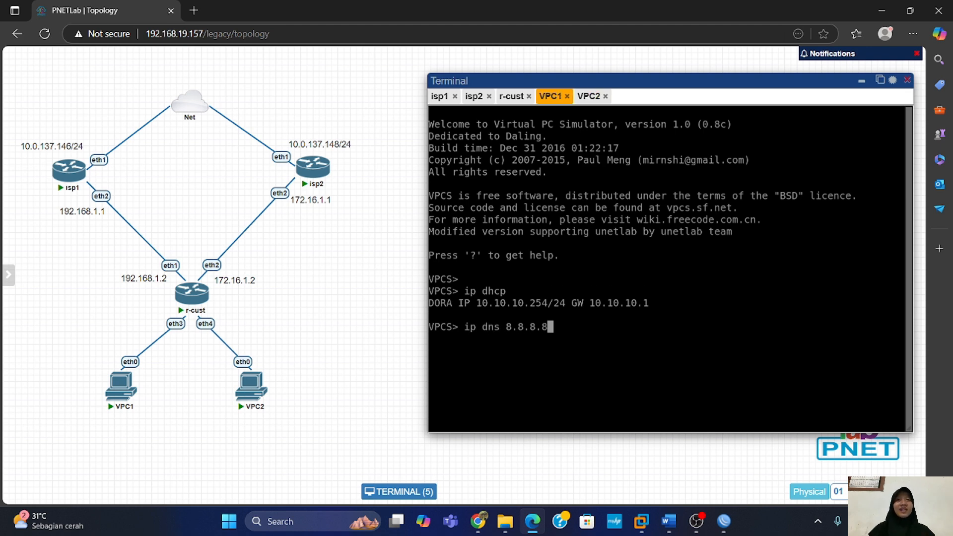
key(Return)
Step: Test VPC1's internet connectivity by pinging 8.8.8.8 and google.com, stopping each ping after a few replies
text(ping 8.8.8..8)
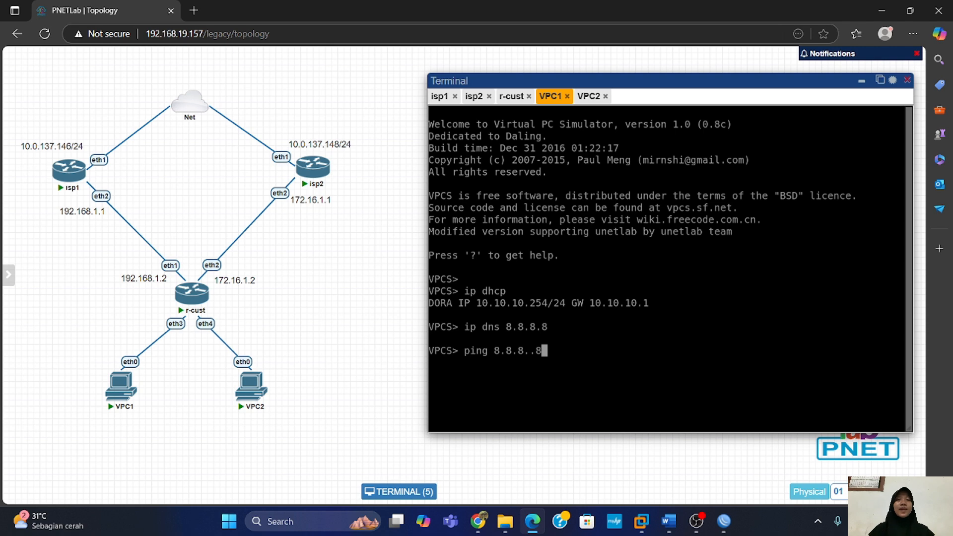
key(BackSpace)
text(8)
key(Return)
key(ctrl+c)
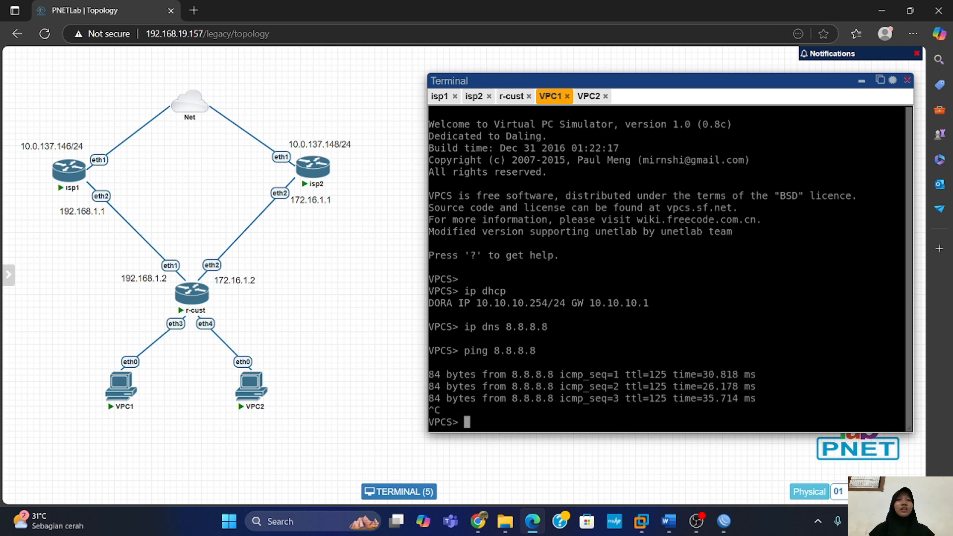
text(ping google.com)
key(Return)
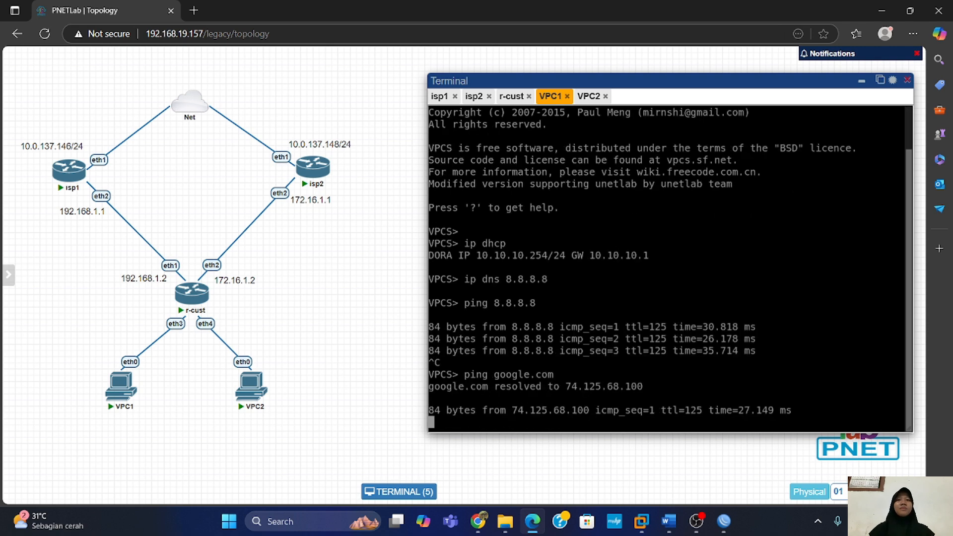
key(ctrl+c)
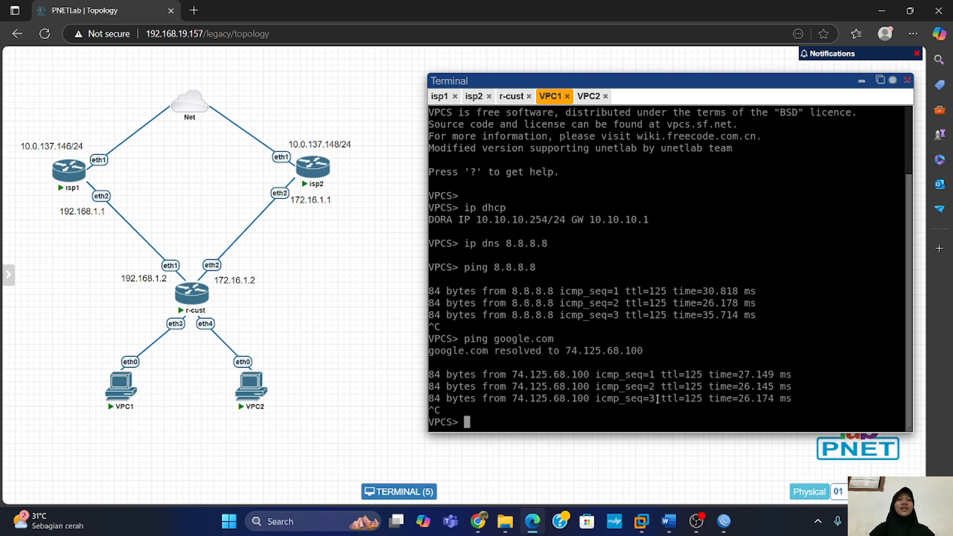
click(589, 96)
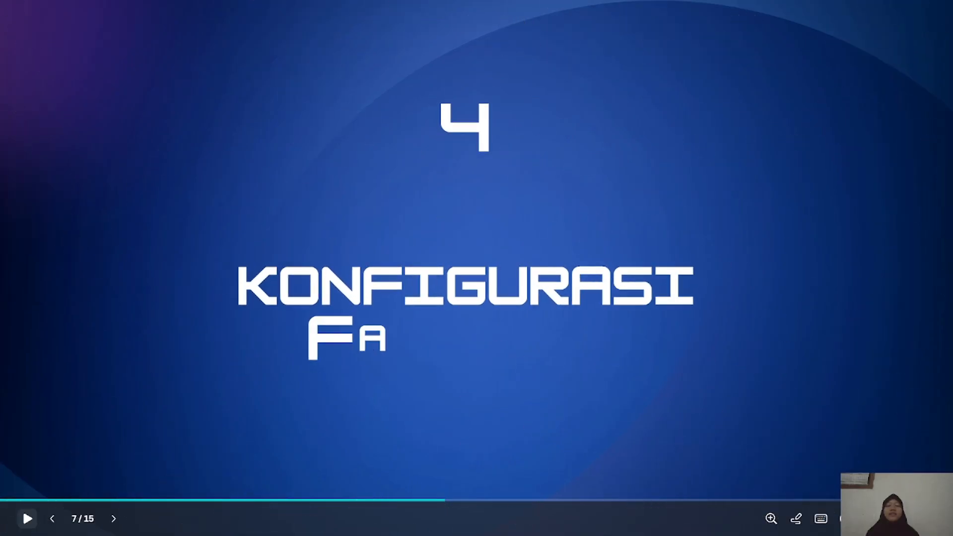
key(Right)
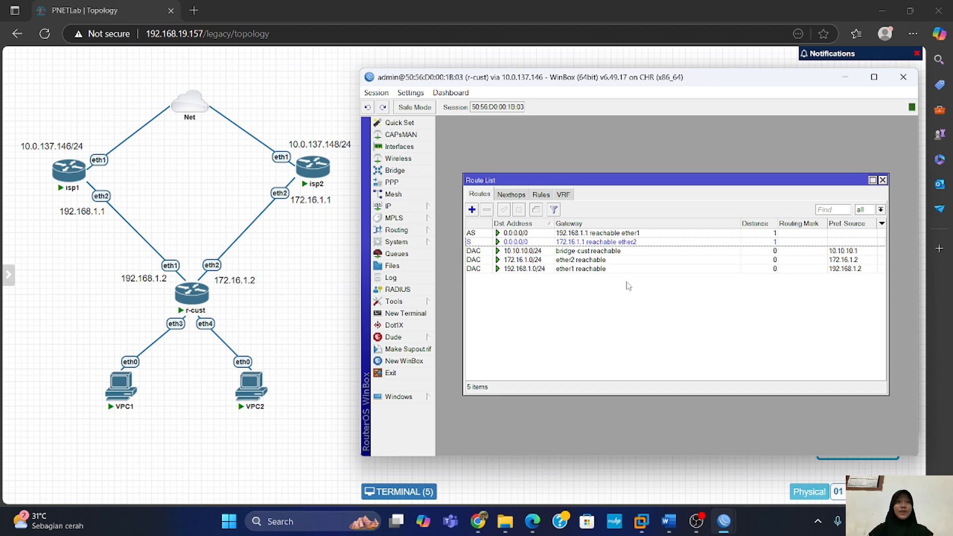
Step: Set the distance of r-cust's default route via gateway 192.168.1.1 to 10
click(480, 235)
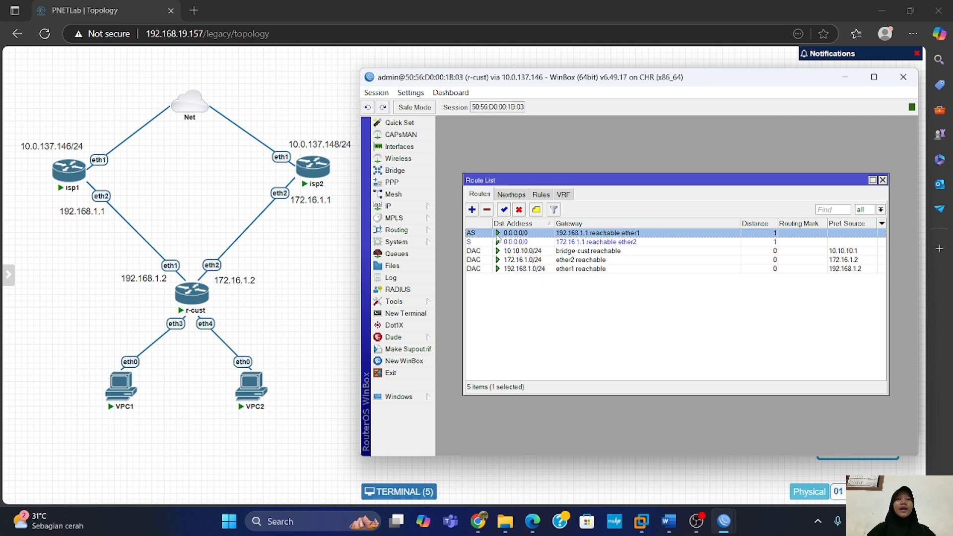
double_click(504, 234)
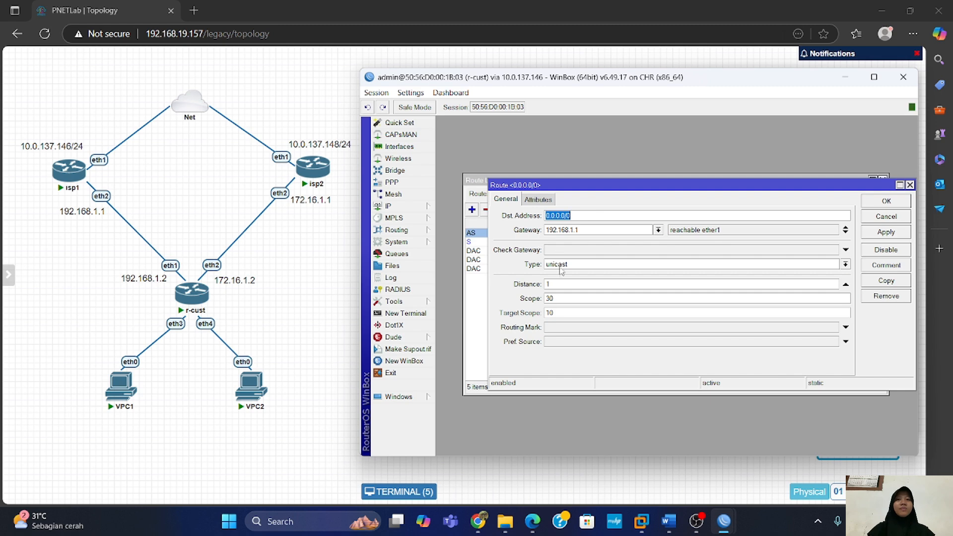
click(564, 286)
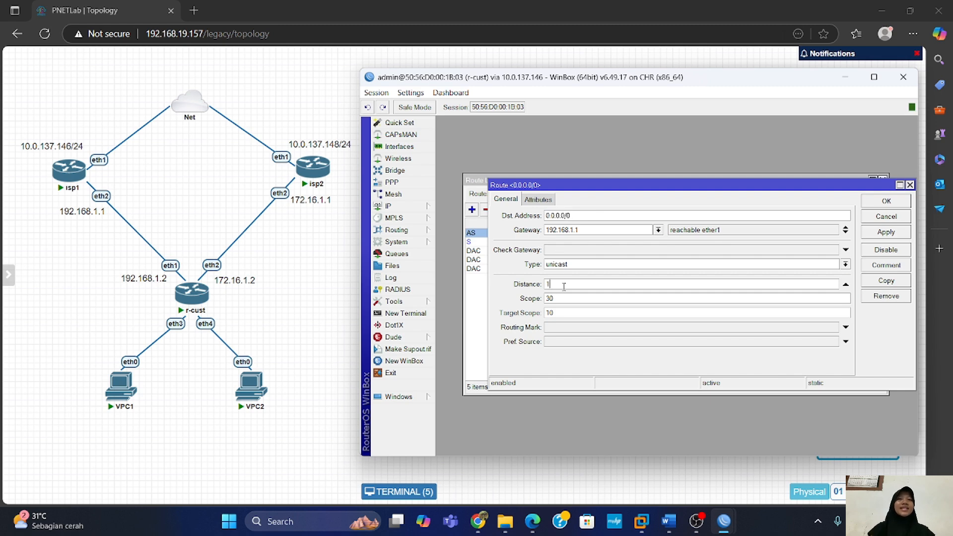
text(0)
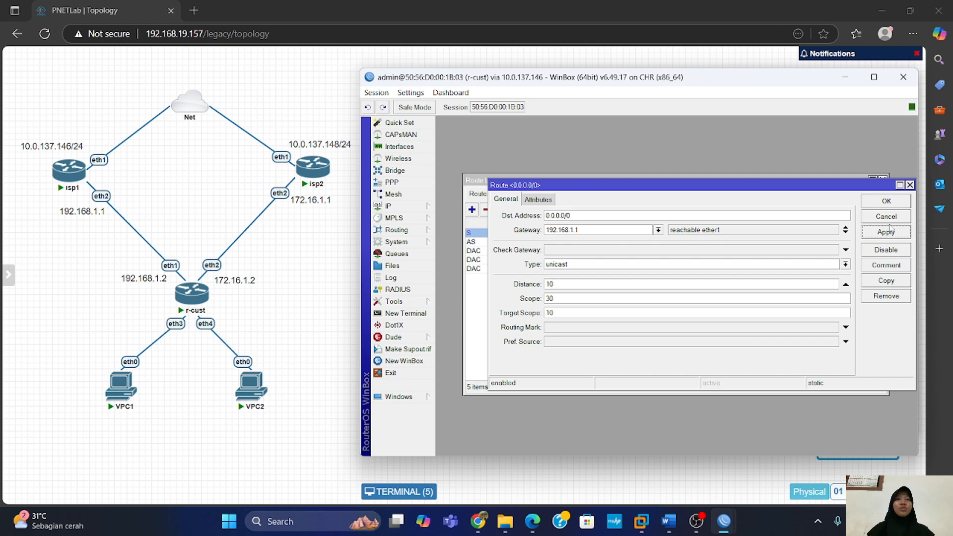
click(892, 201)
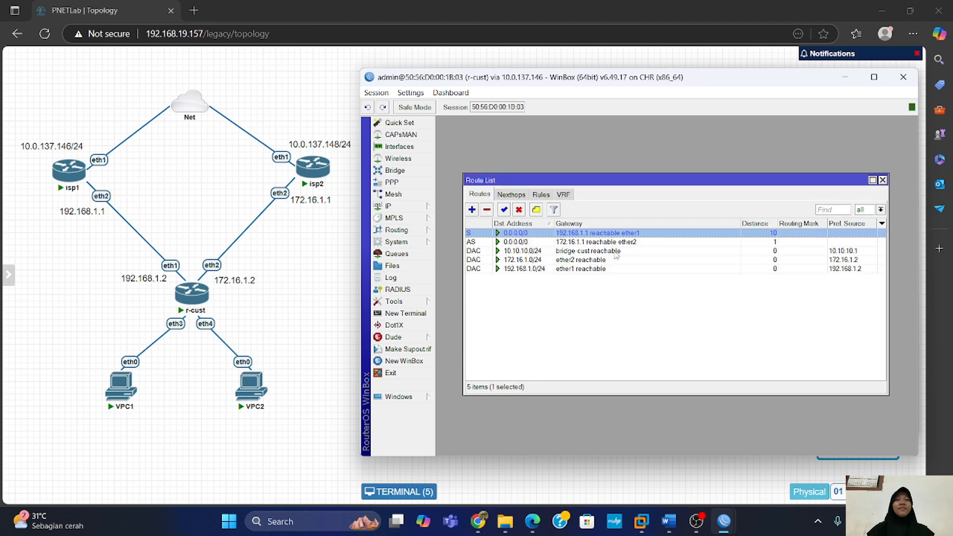
Step: Set Check Gateway to ping on r-cust's default route via gateway 172.16.1.1
click(494, 243)
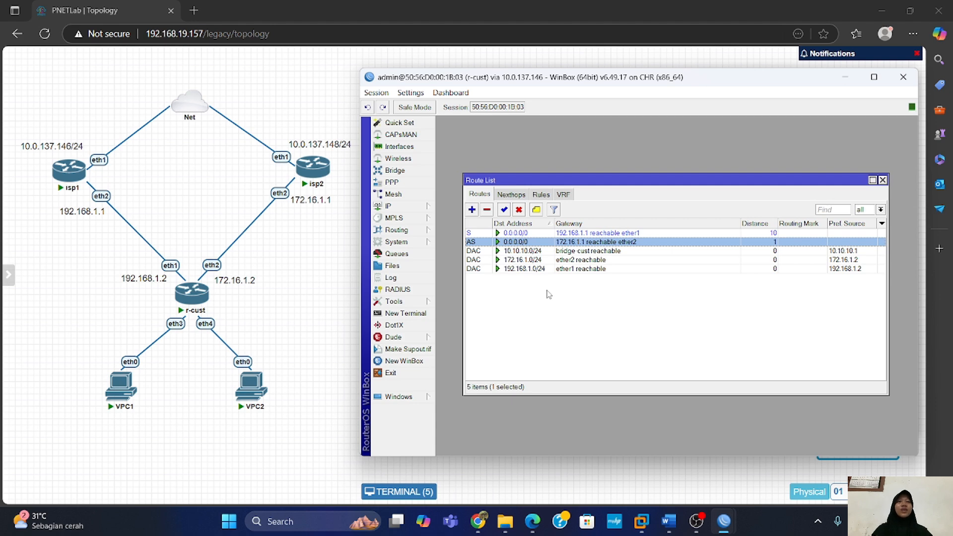
double_click(539, 243)
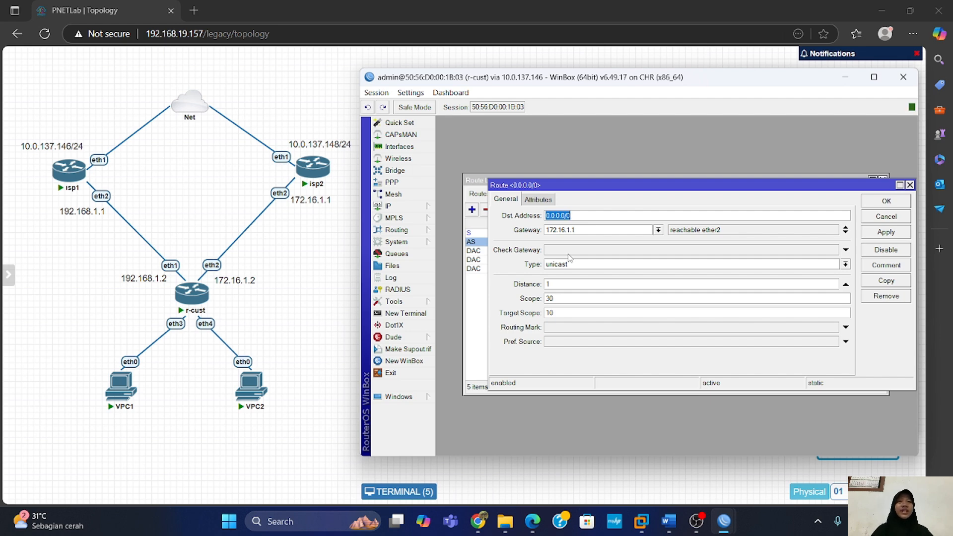
click(682, 252)
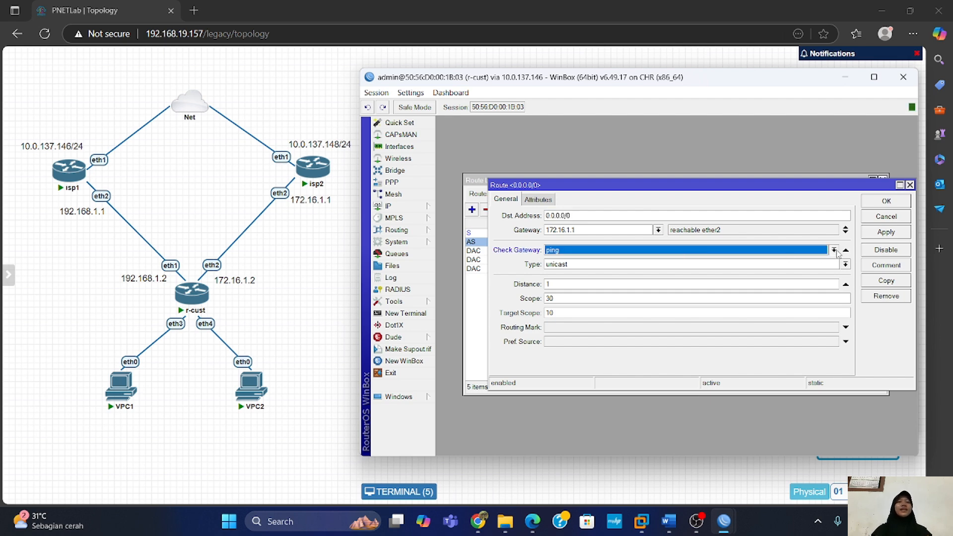
click(834, 250)
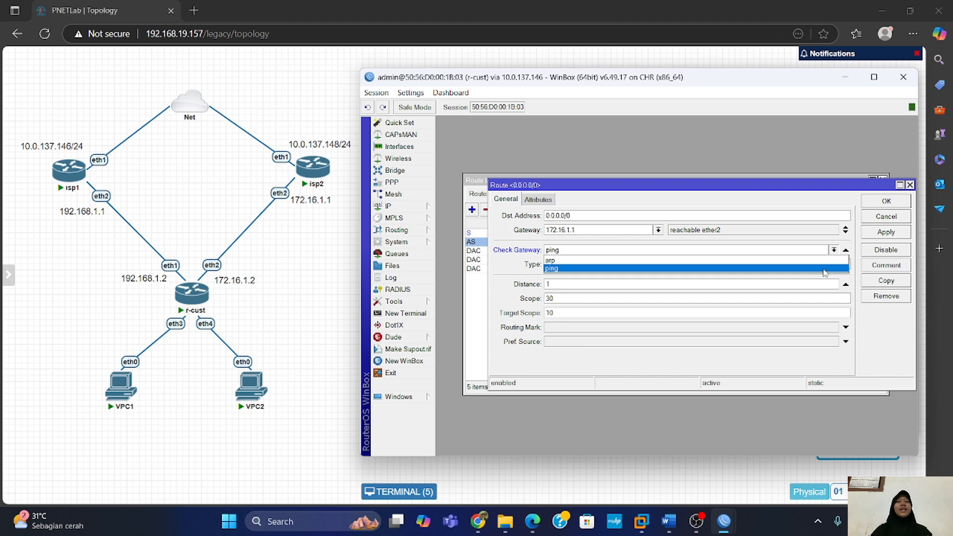
click(824, 269)
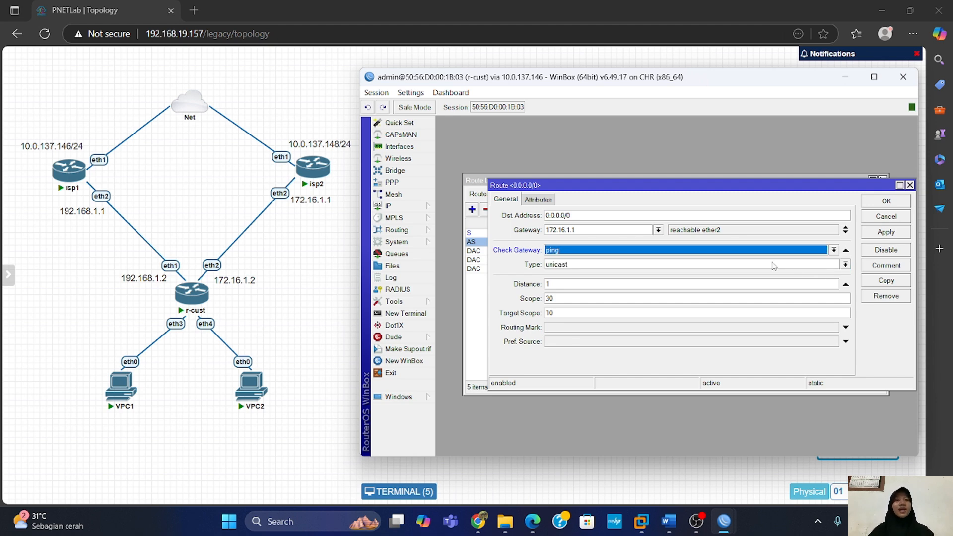
click(886, 234)
click(892, 199)
Step: Disable the 172.16.1.1/24 address on ether2 in the r-isp2 WinBox session, and return to the r-cust route list
mouse_move(724, 521)
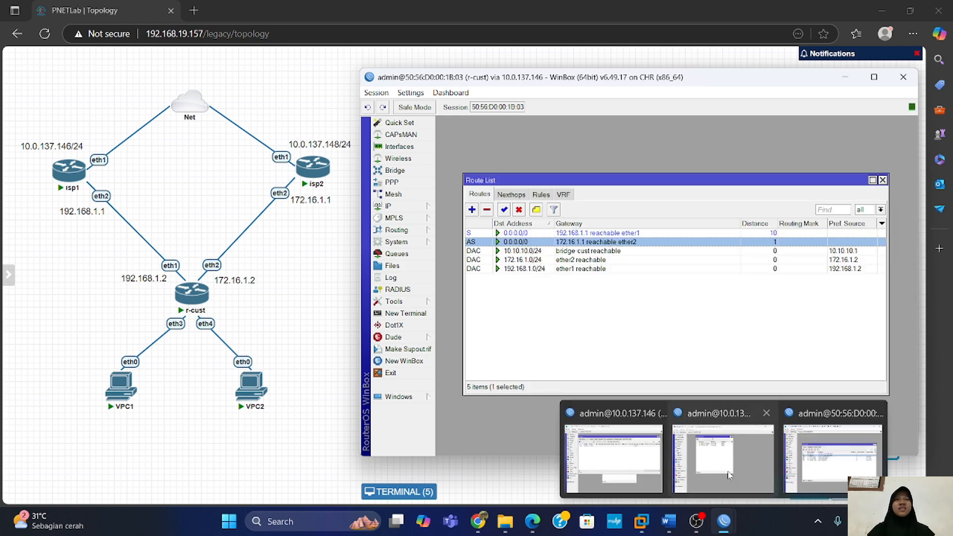
click(727, 469)
click(585, 180)
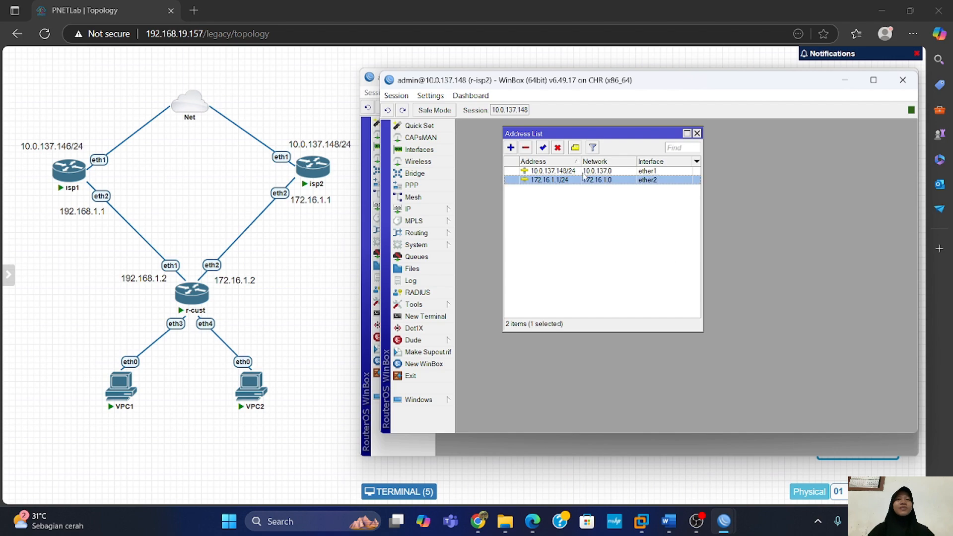
click(557, 147)
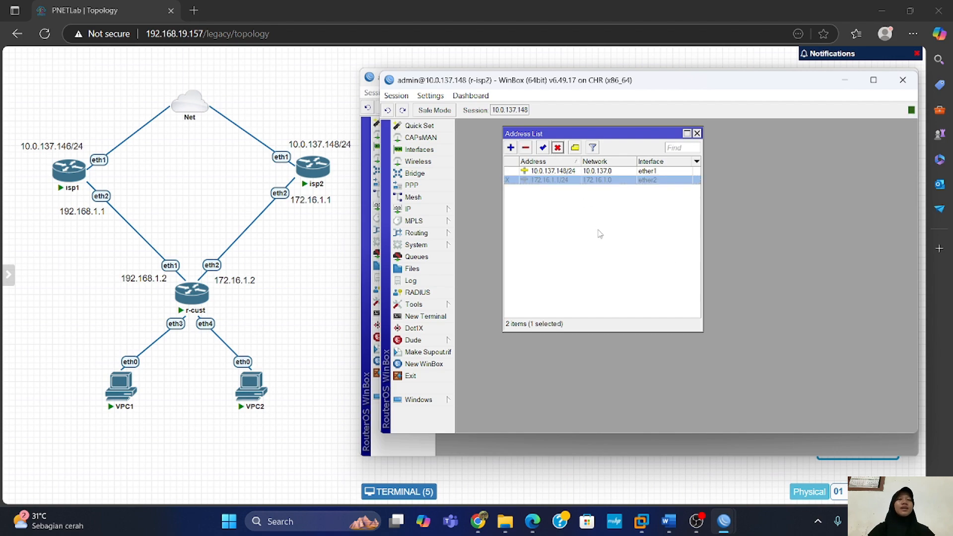
mouse_move(723, 522)
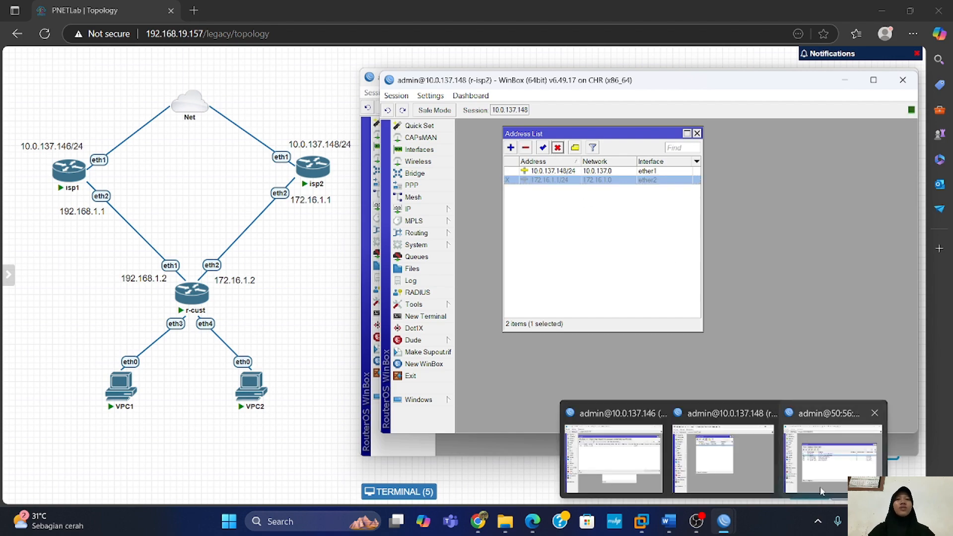
click(820, 486)
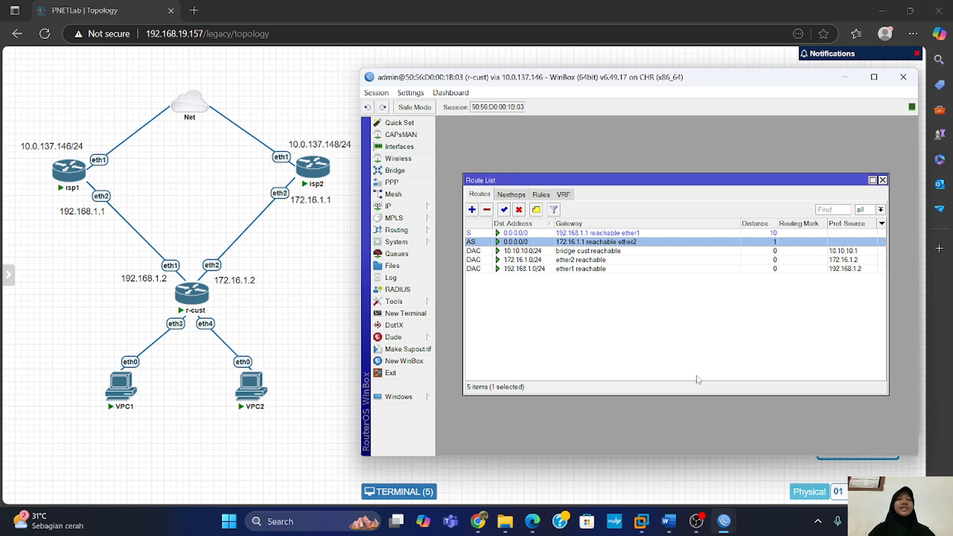
Step: Re-enable the 172.16.1.1/24 address on ether2 in the r-isp2 WinBox session, and return to the r-cust route list
click(627, 312)
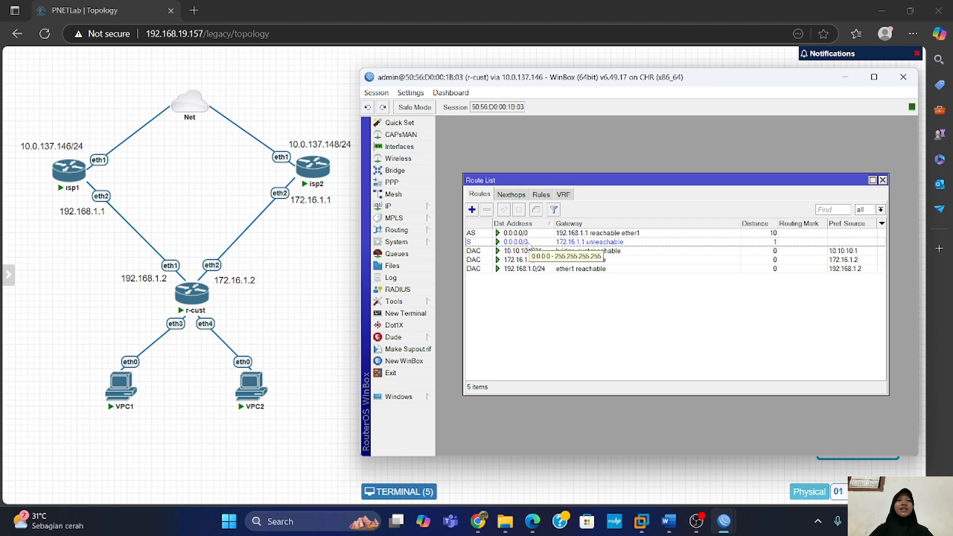
click(524, 234)
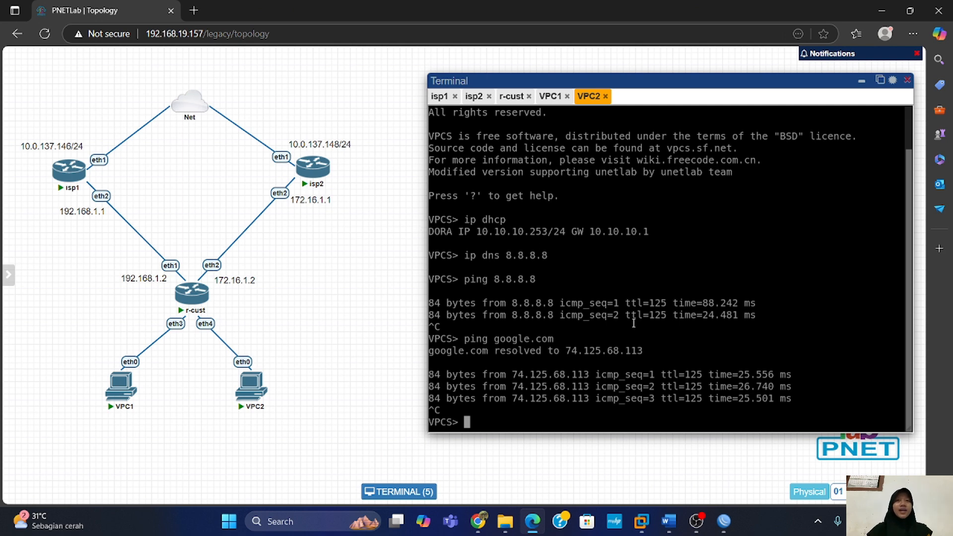
mouse_move(724, 521)
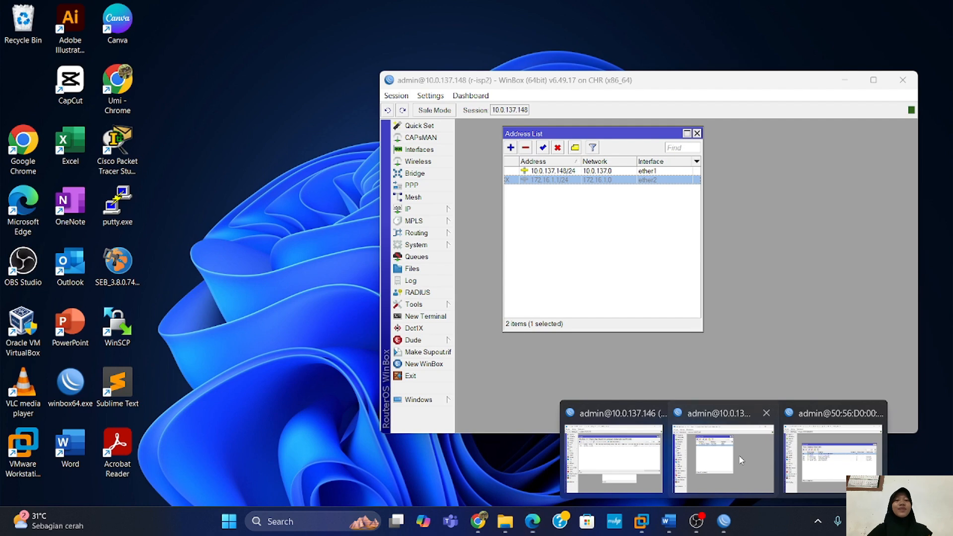
click(738, 455)
click(543, 147)
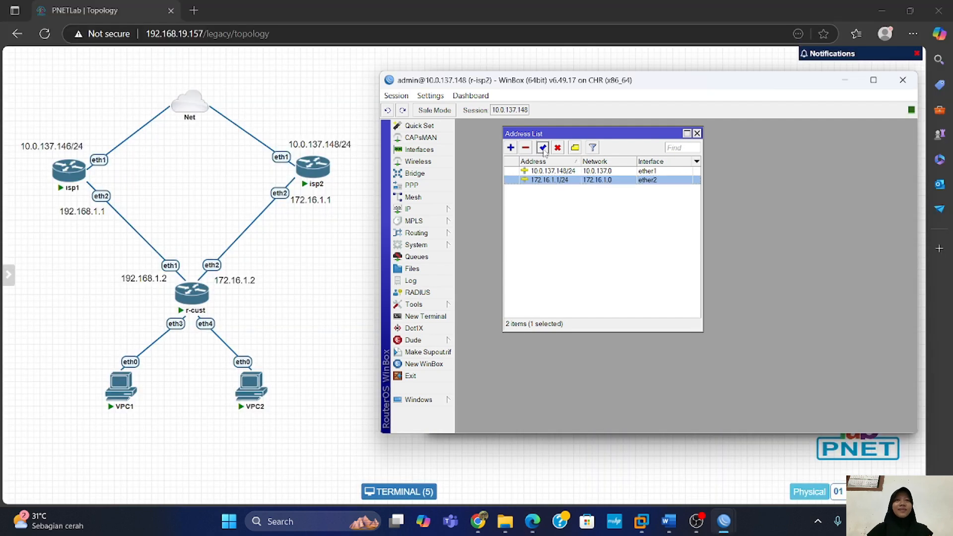
click(567, 229)
mouse_move(724, 530)
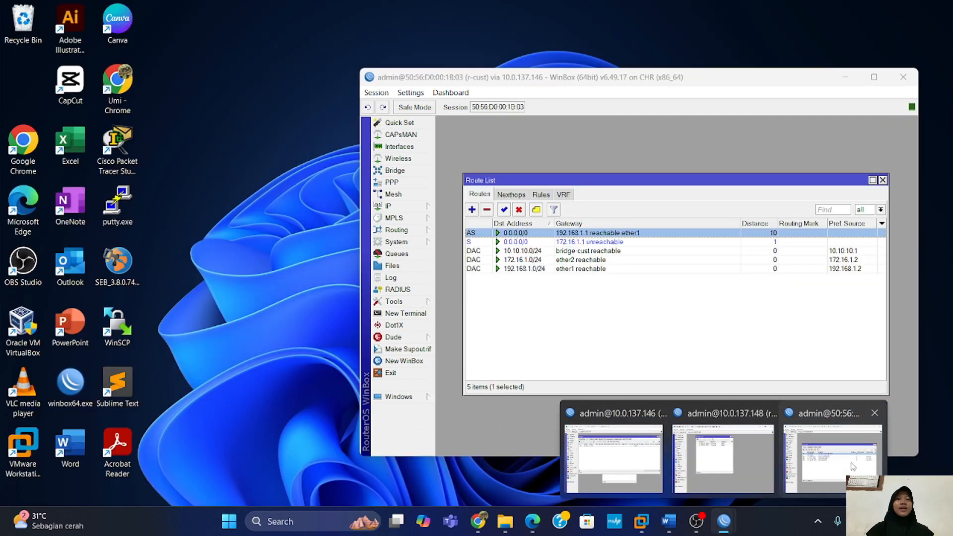
click(850, 465)
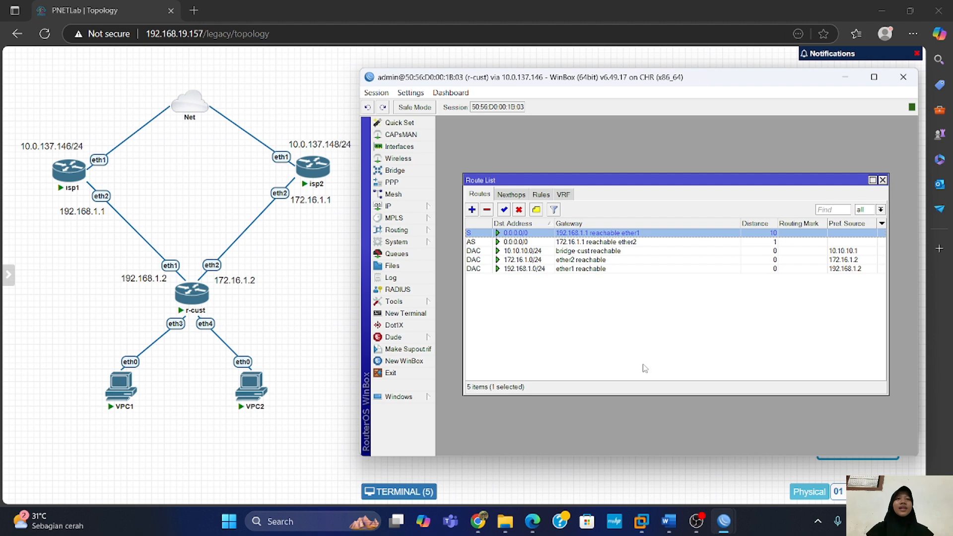
Step: Delete both static default routes from r-cust's route list
click(487, 210)
click(492, 233)
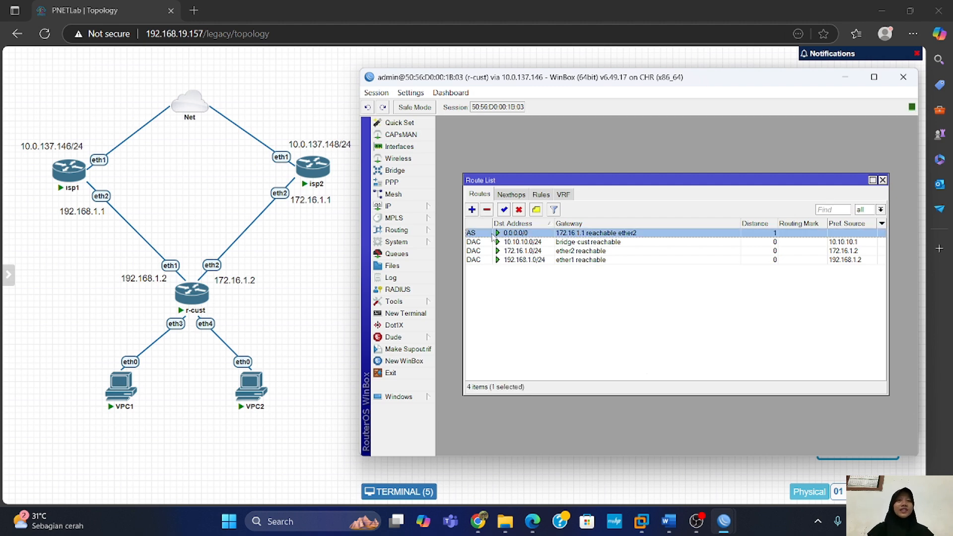
click(487, 210)
Step: Create a new r-cust route for destination 0.0.0.0/0 with 192.168.1.1 as its first gateway
click(472, 210)
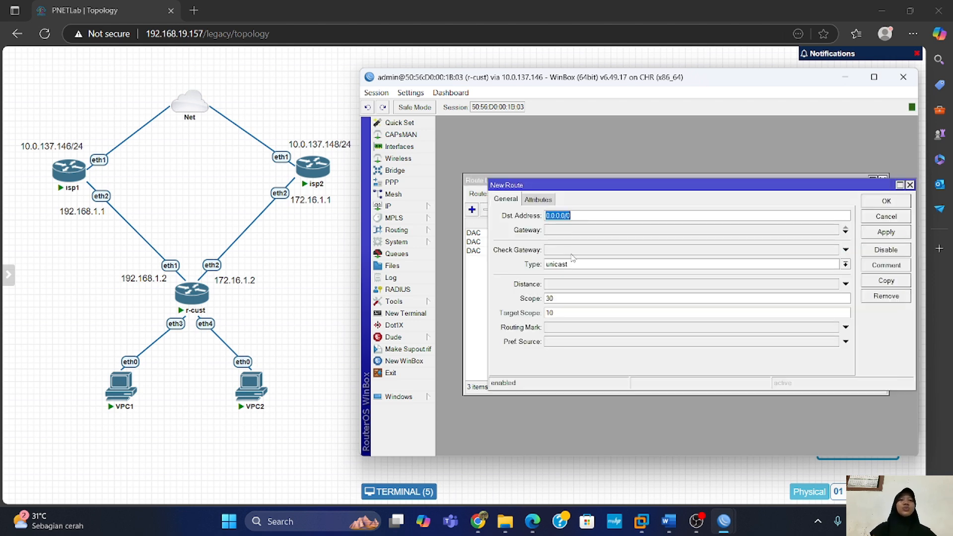
click(570, 229)
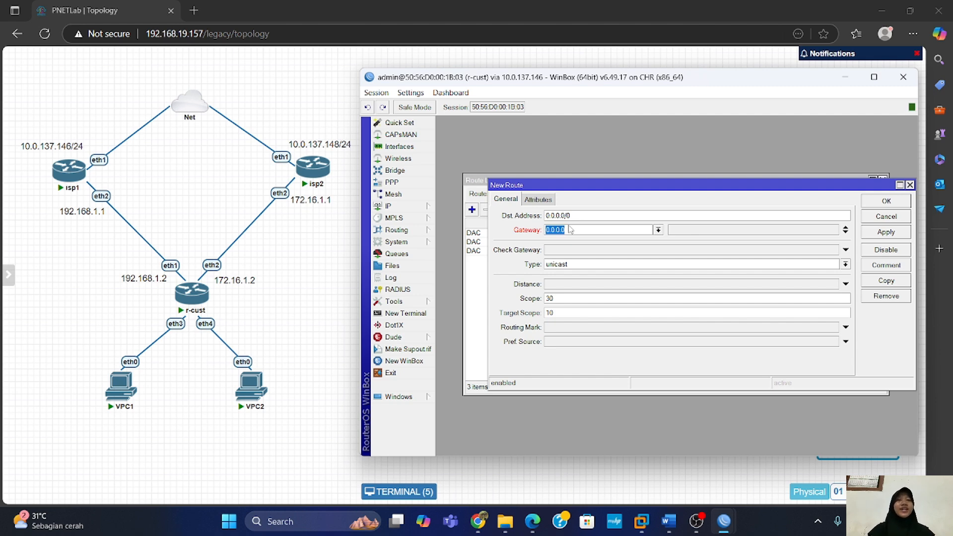
click(846, 233)
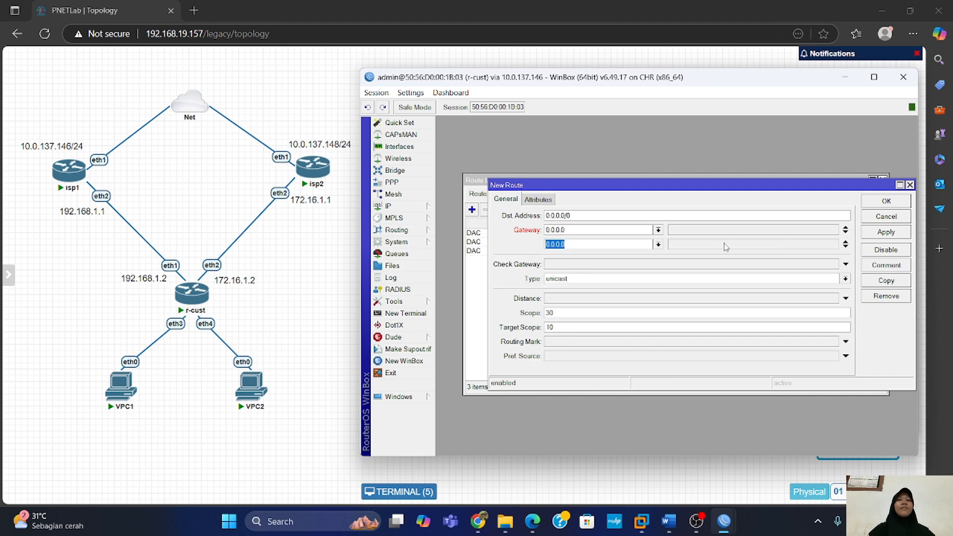
click(630, 231)
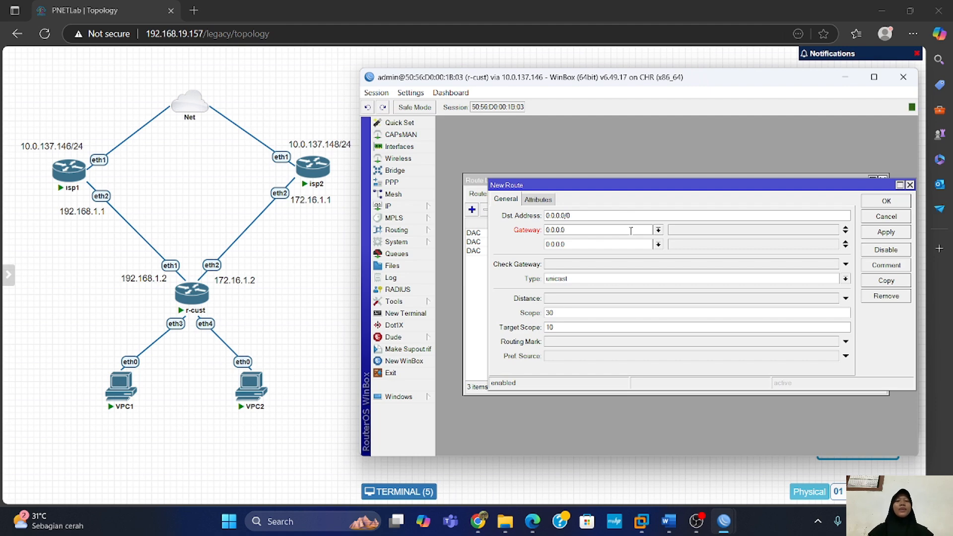
key(BackSpace)
key(BackSpace)
key(BackSpace)
key(BackSpace)
key(BackSpace)
key(BackSpace)
key(BackSpace)
text(192)
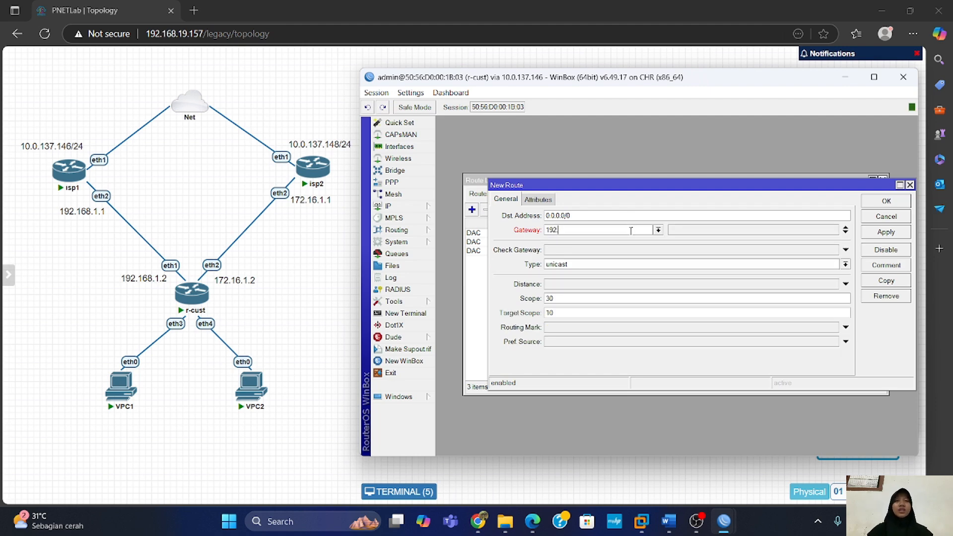
text(.168.1.1)
Step: Add 172.168.1.1 as the second gateway of the new default route, and save the route
click(845, 233)
text(17)
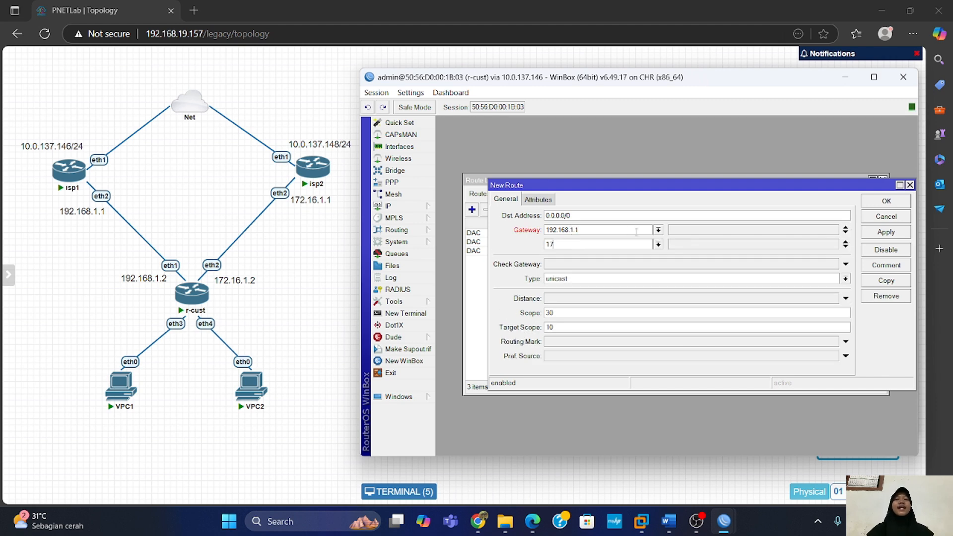
text(2.168)
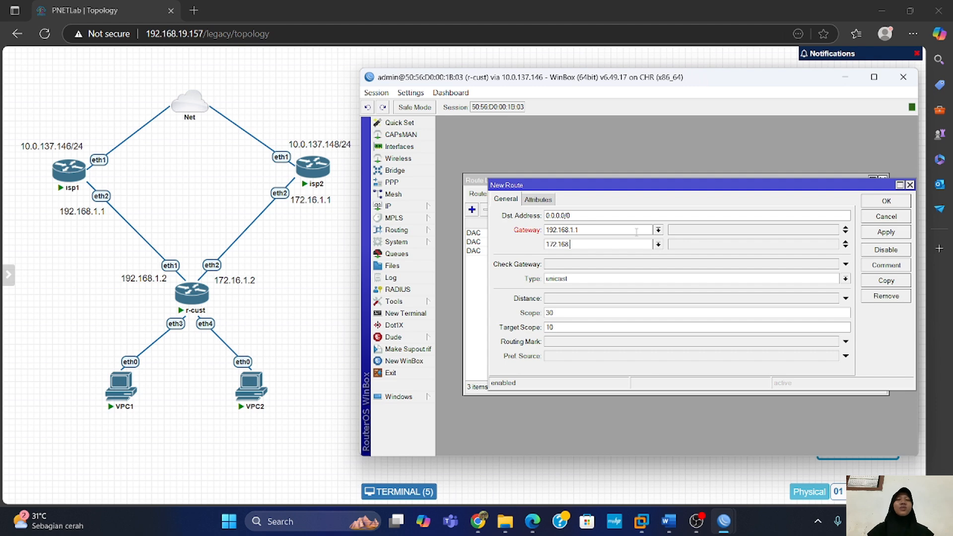
text(.1.1)
click(882, 231)
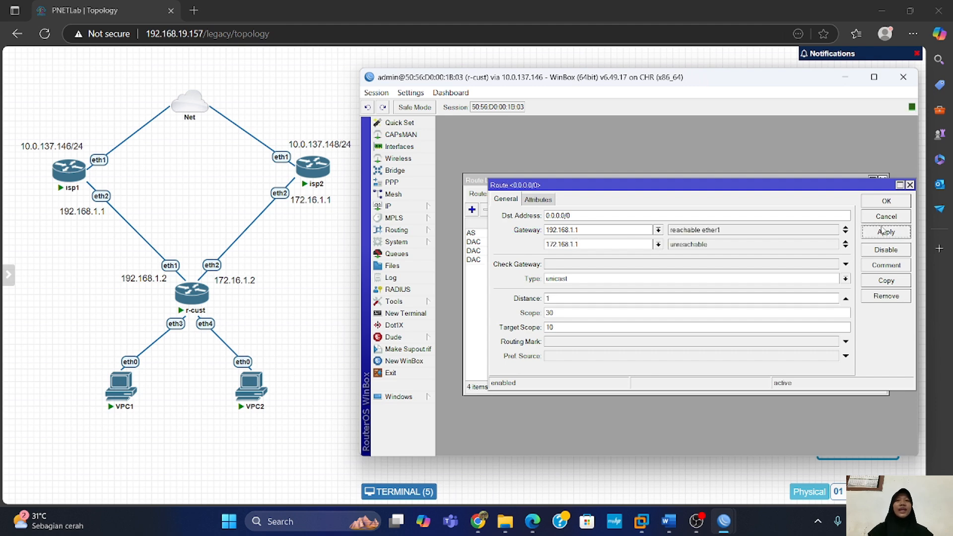
click(892, 204)
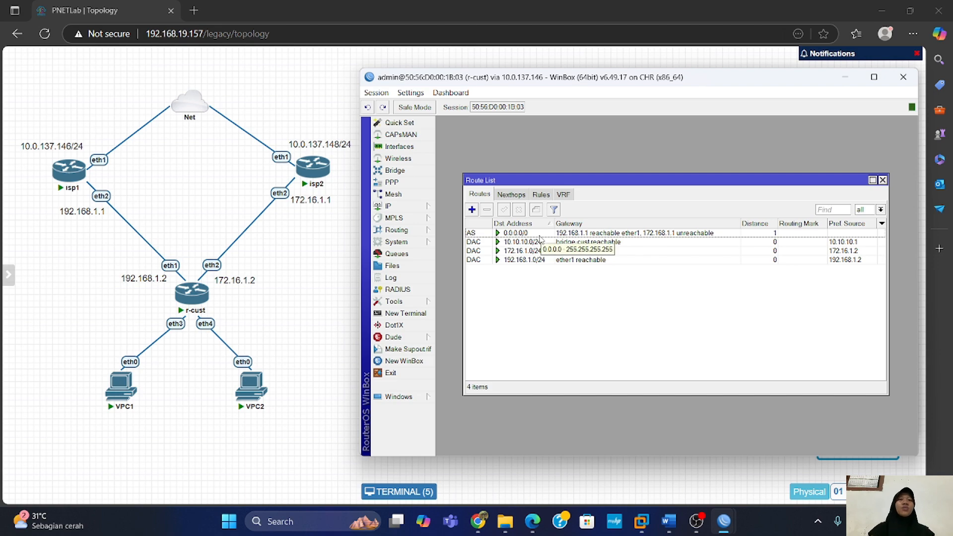
Step: Ping 8.8.8.8 from VPC1 and stop after a few replies
click(121, 390)
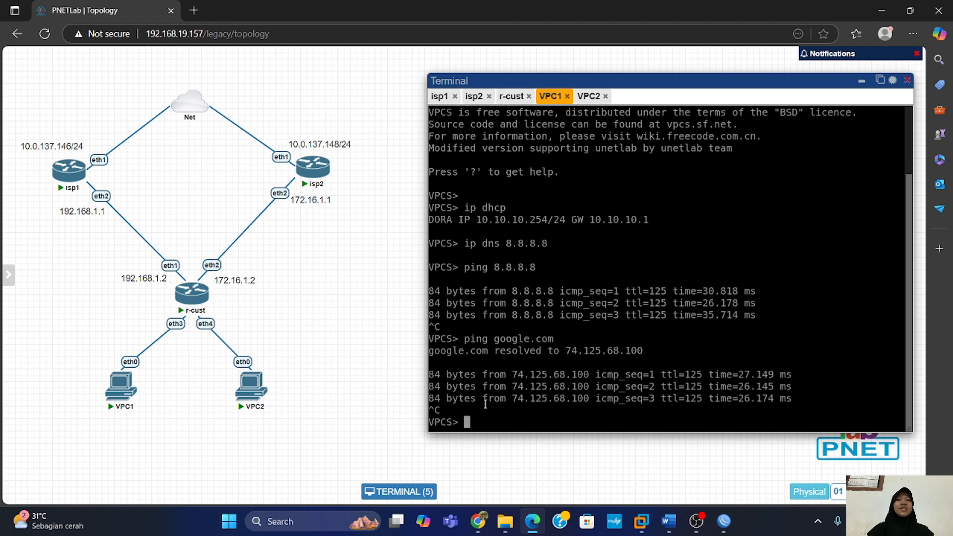
text(ping 8.8.8.8)
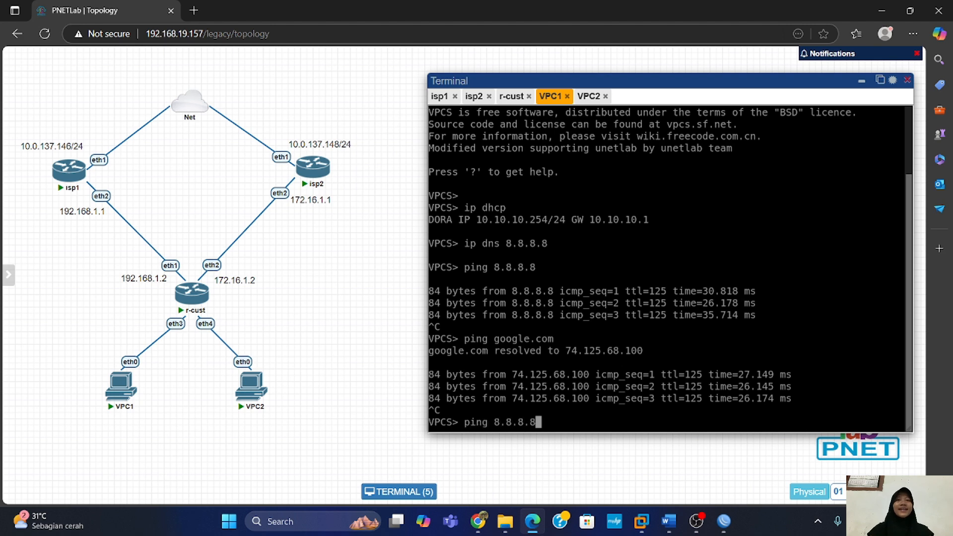
key(Return)
key(ctrl+c)
Step: Trace the path from VPC1 to 8.8.8.8, stop the trace and highlight the hop addresses
text(trace route 8.8.8.8)
key(Return)
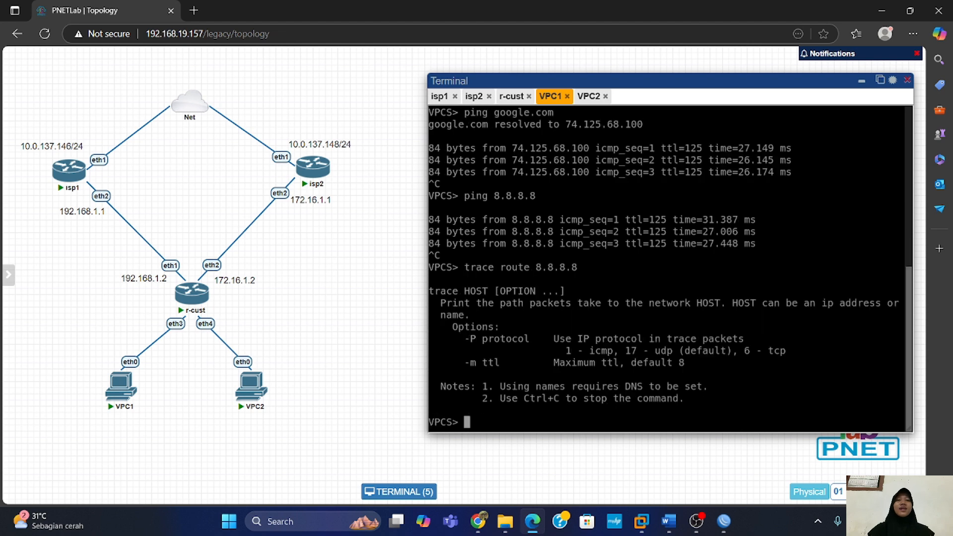
text(trace 8.8.8.8)
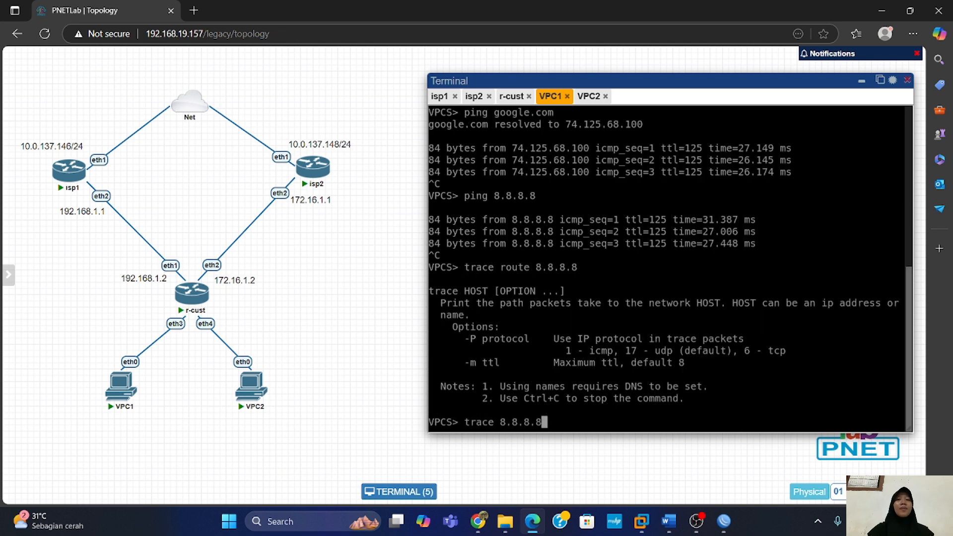
key(Return)
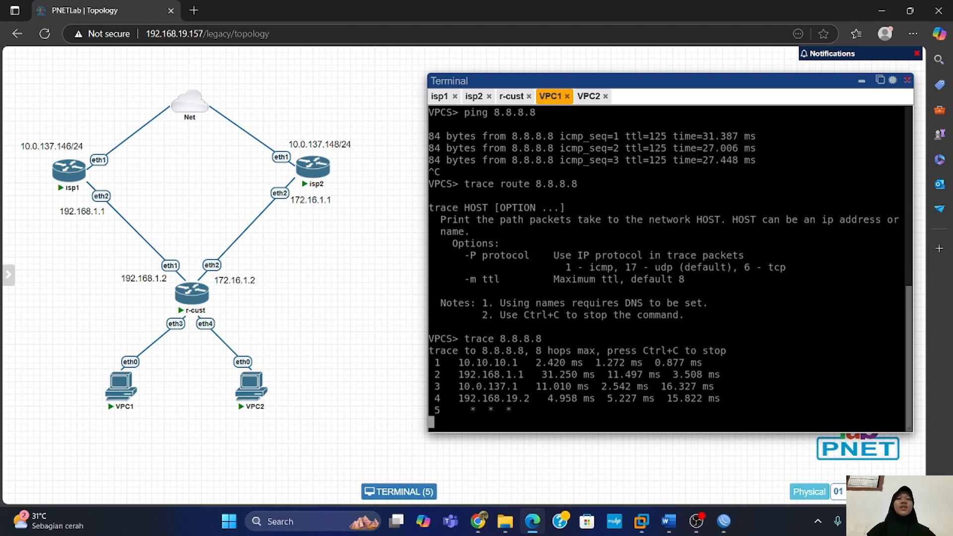
key(ctrl+c)
mouse_move(458, 326)
mouse_down()
mouse_move(521, 329)
mouse_move(528, 363)
mouse_up()
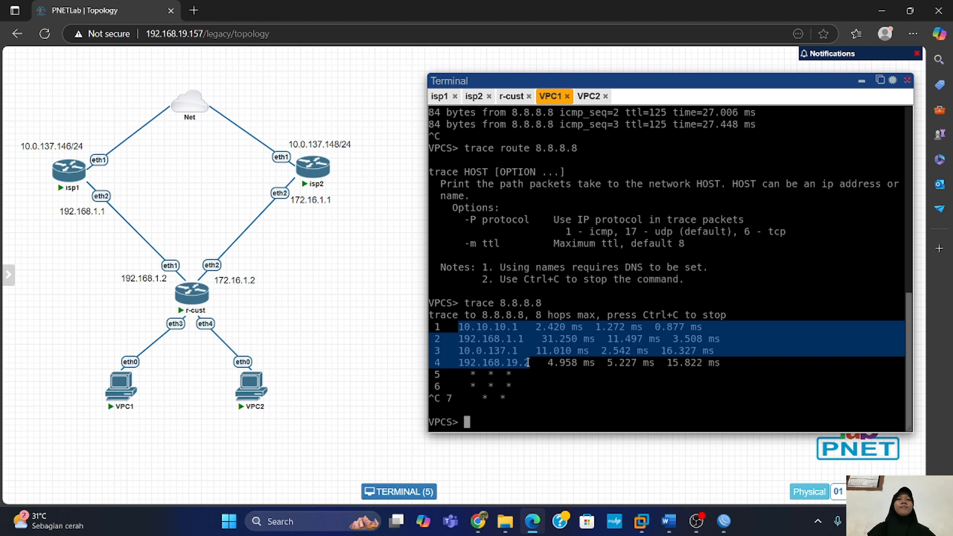
click(528, 363)
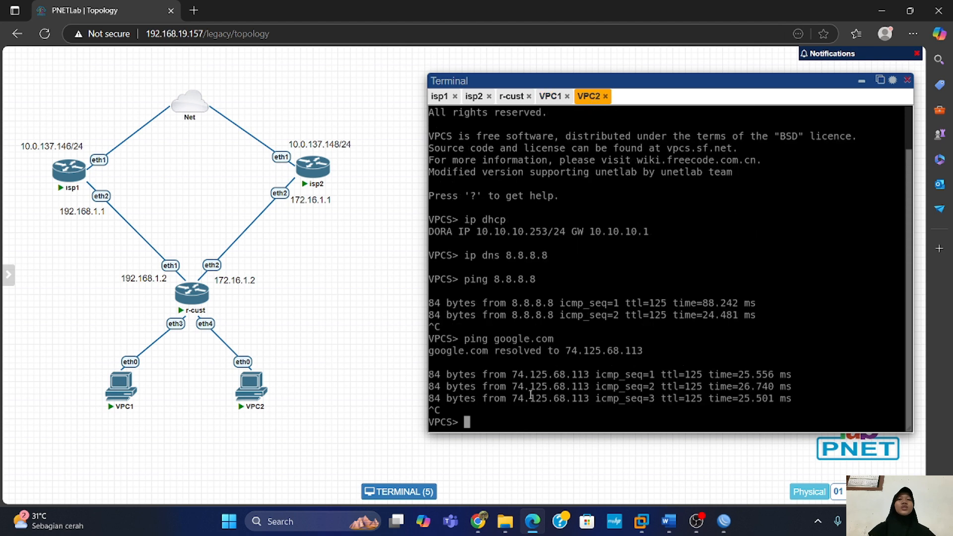
Step: Ping 8.8.8.8 and trace the path to it from VPC2, stopping each command after a few lines
text(ping 8.8.8.8)
key(Return)
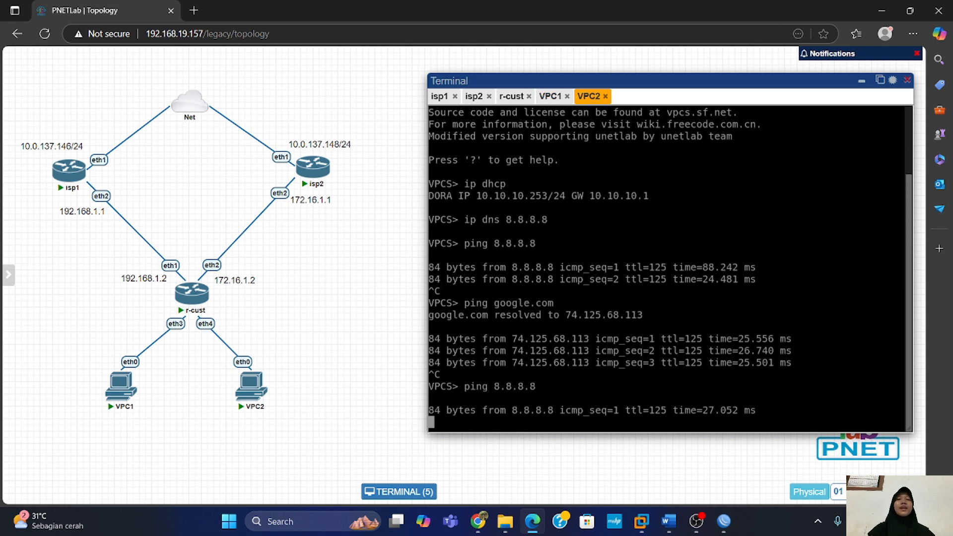
key(ctrl+c)
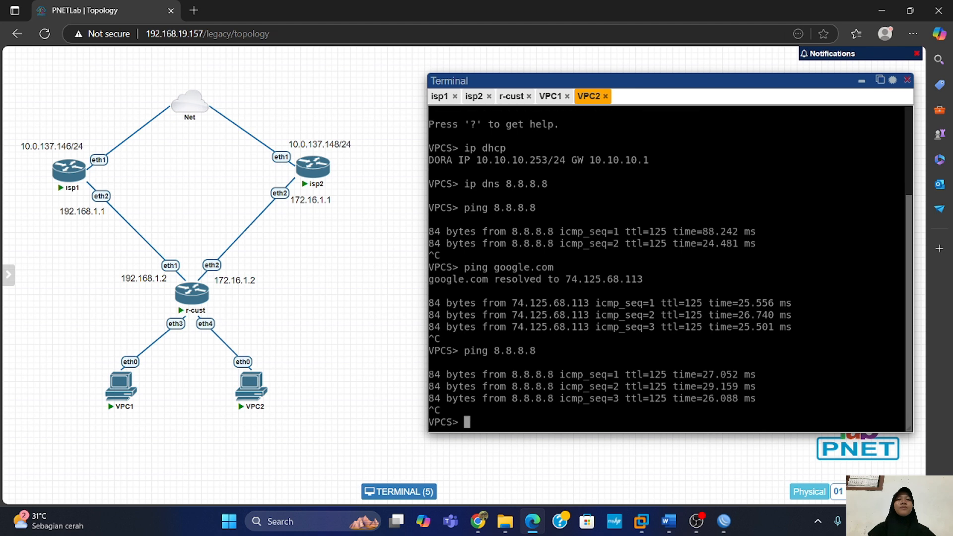
text(trace 8.8.8.8)
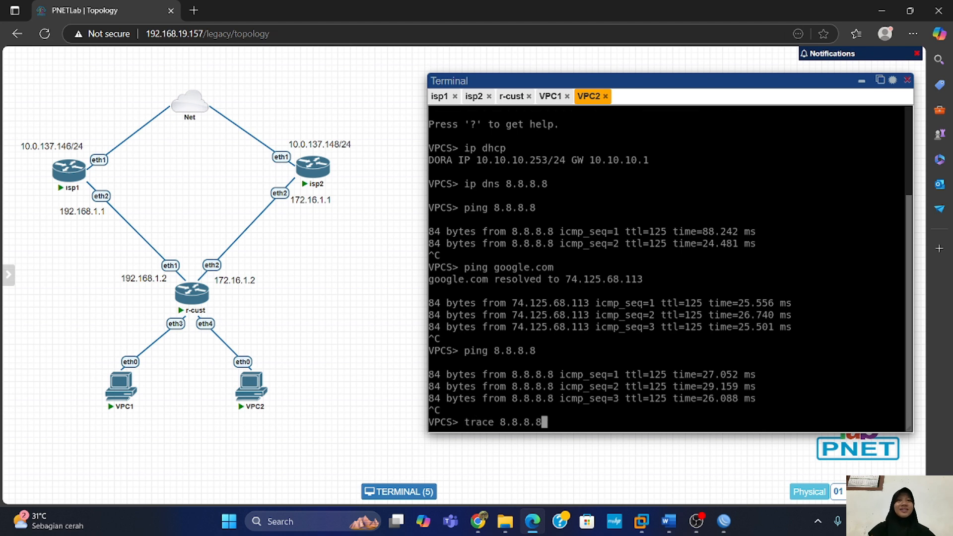
key(Return)
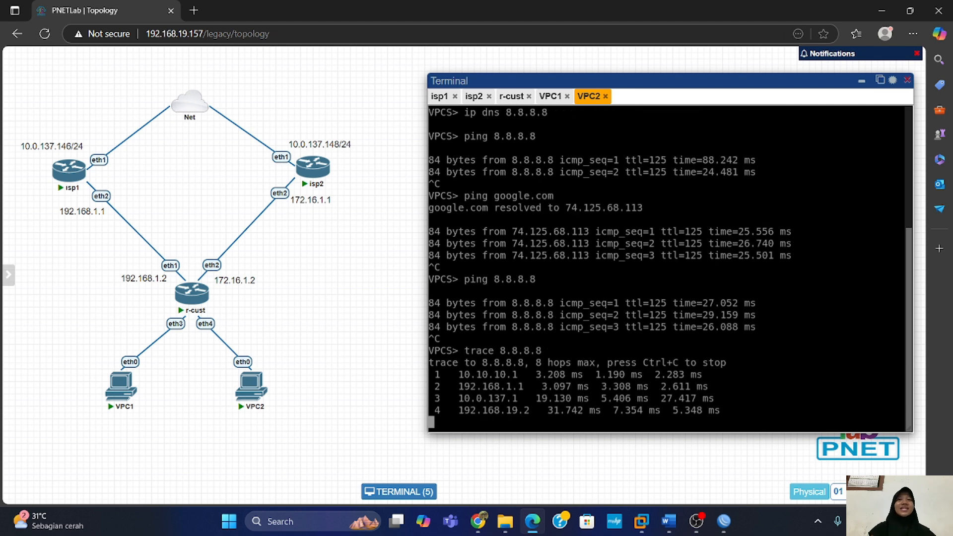
key(ctrl+c)
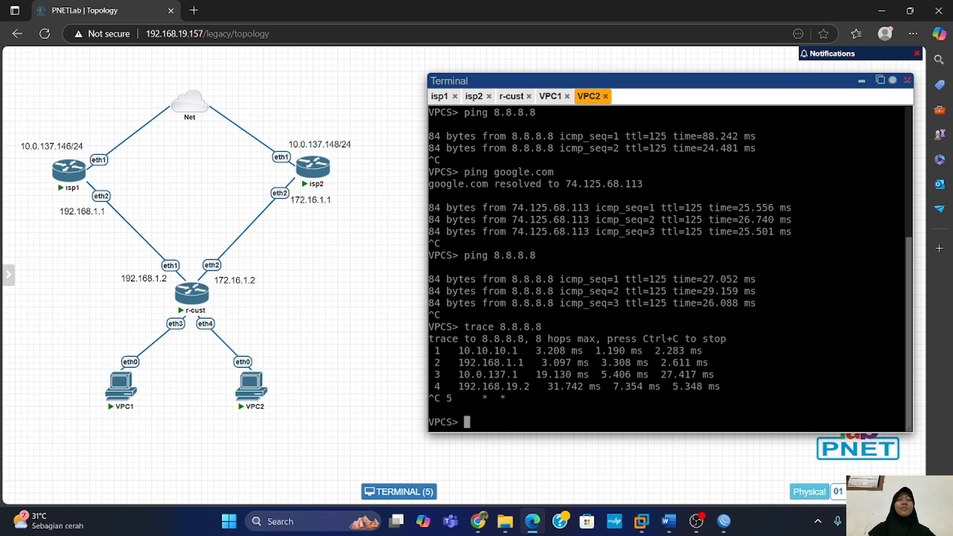
Step: Set VPC2's DNS server to 8.8.8.8 and ping google.com, stopping after a few replies
text(ip dns )
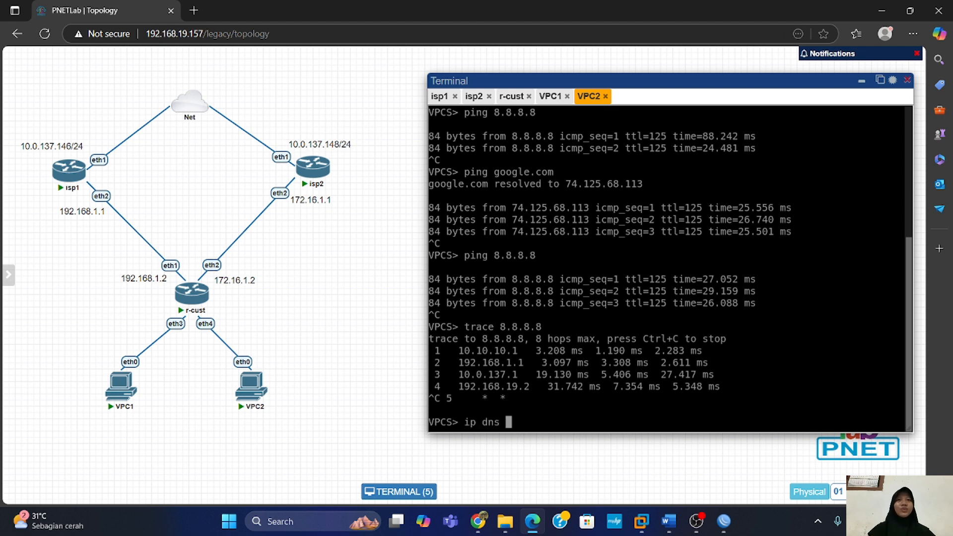
text(8.8.8.8.)
key(Return)
text(ping googl)
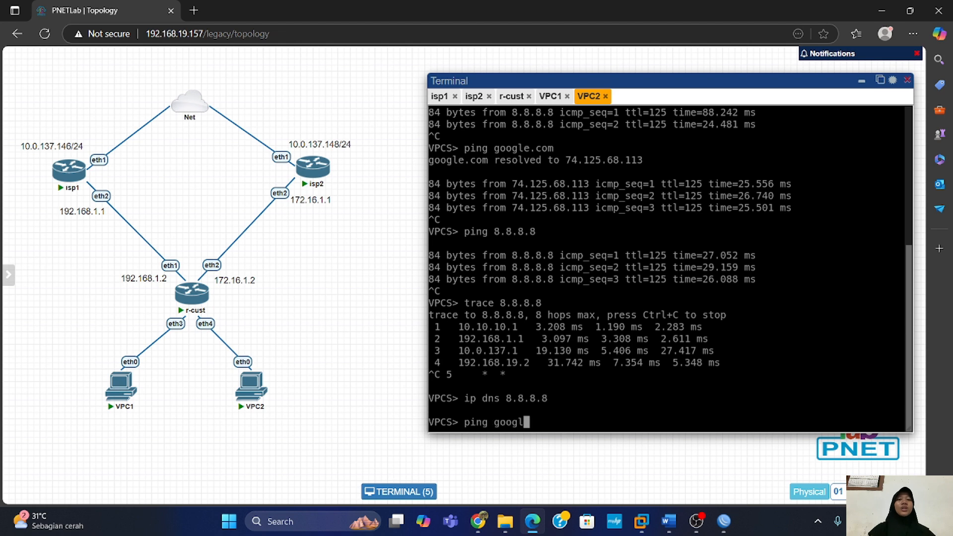
text(e.com)
key(Return)
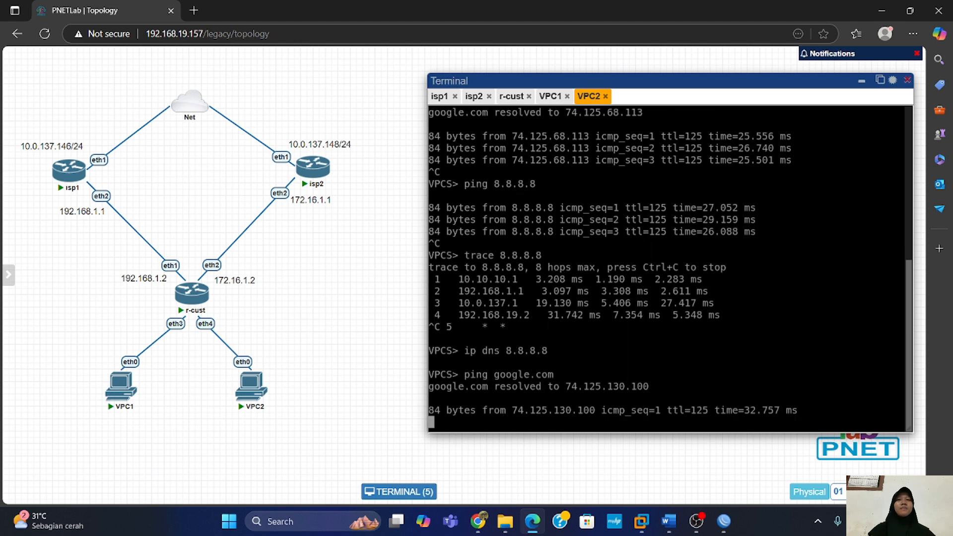
key(ctrl+c)
Step: Trace the path from VPC2 to google.com and highlight the second hop's address
text(trace go)
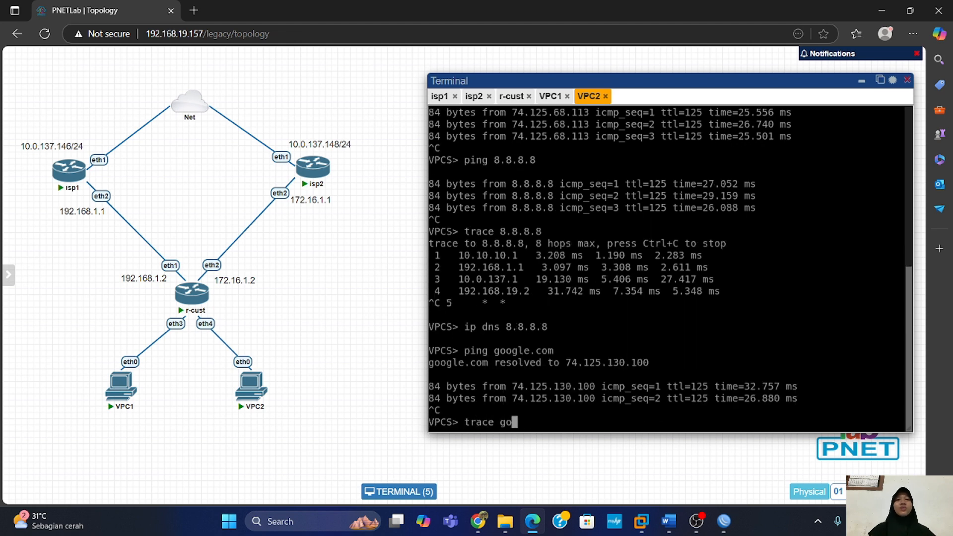
text(ogle.com)
key(Return)
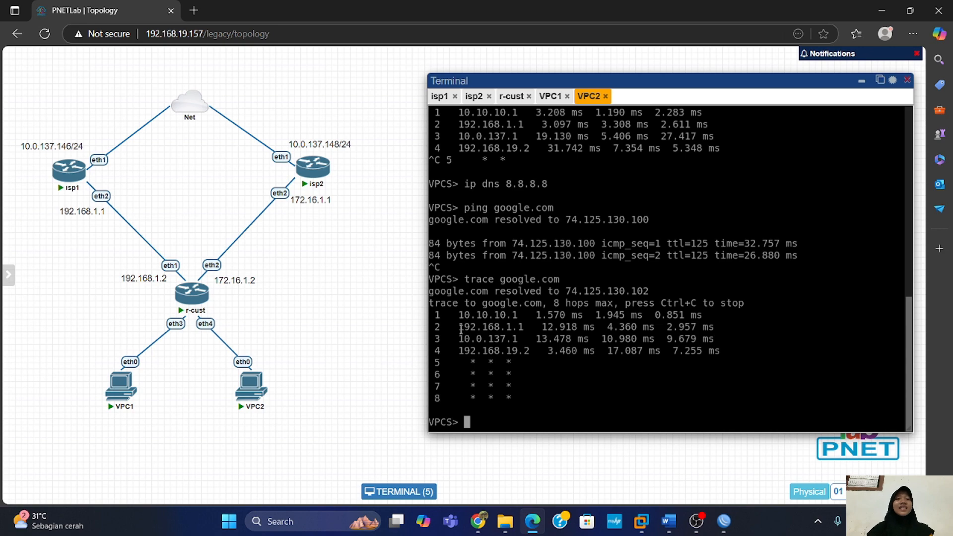
drag(459, 328, 539, 322)
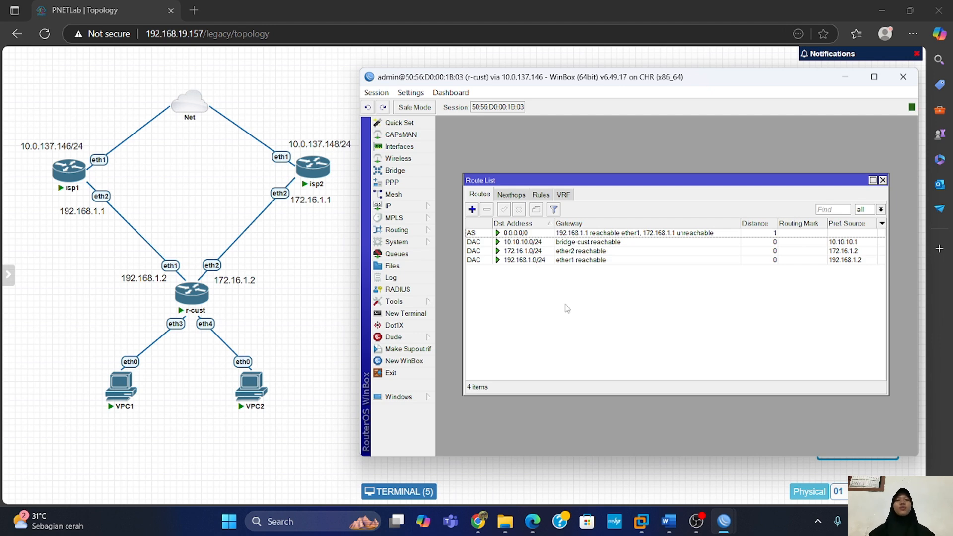
Step: Run a traceroute from r-cust to 8.8.8.8 and stop it after several rounds
click(425, 301)
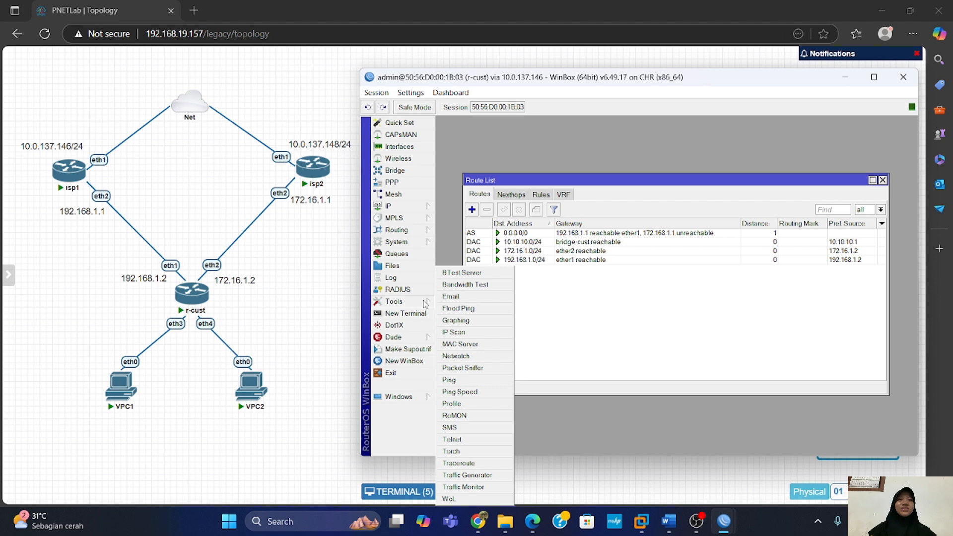
click(497, 463)
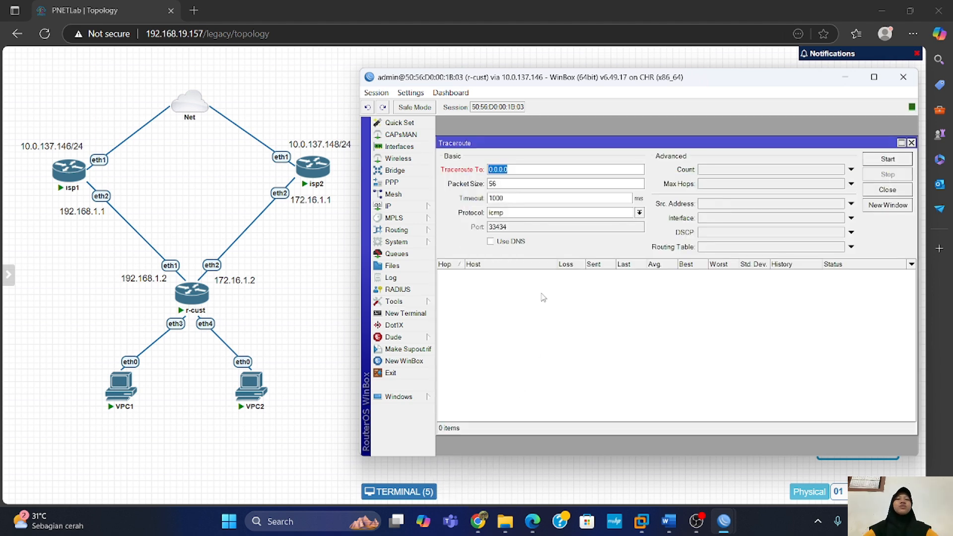
text(8.8.8)
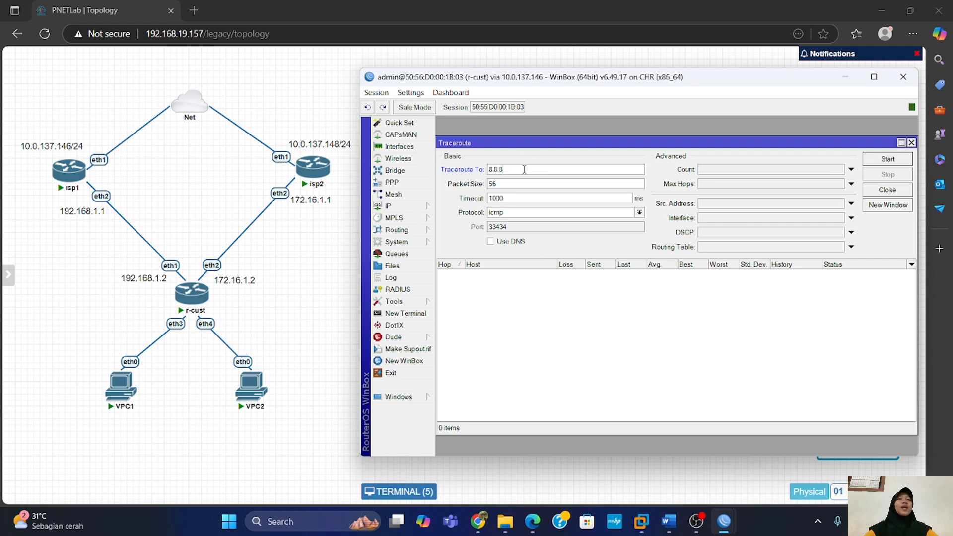
text(.8)
click(870, 161)
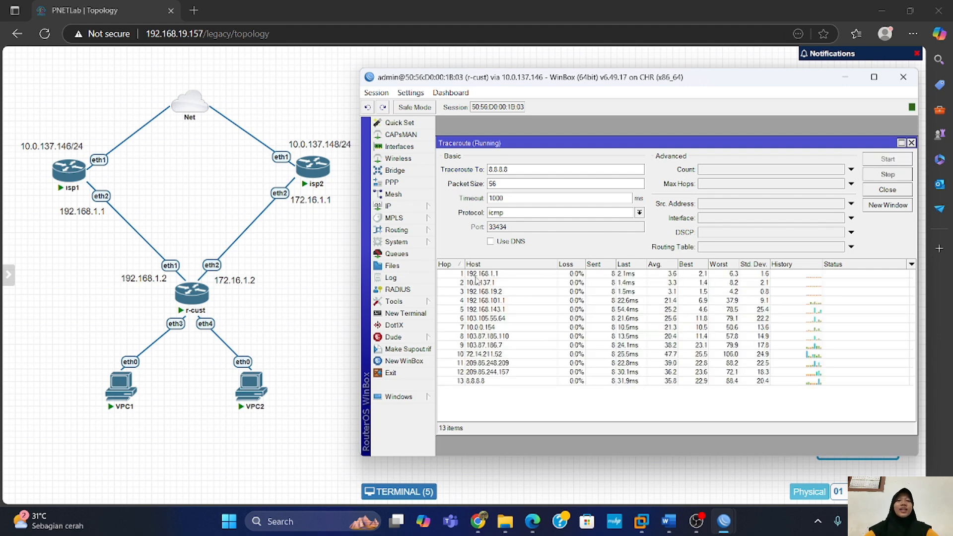
click(880, 175)
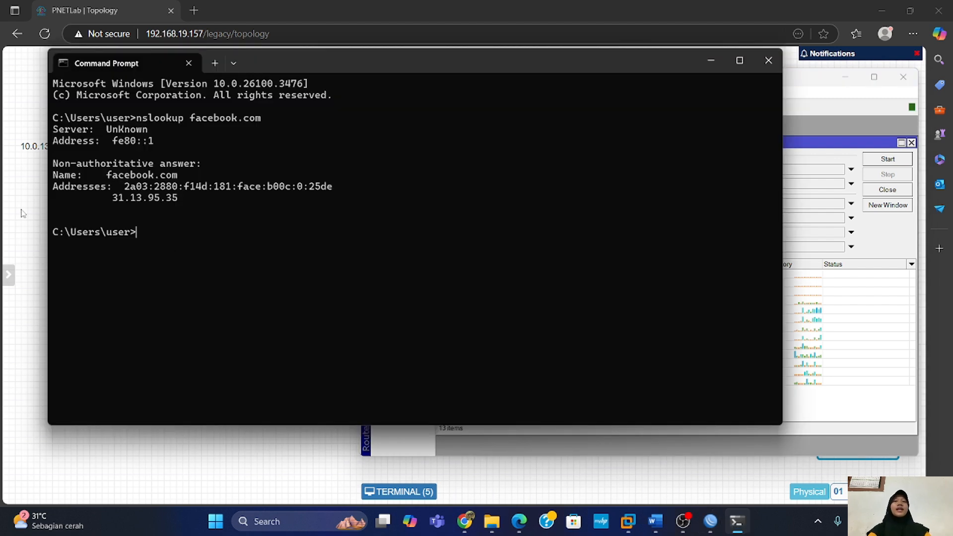
Step: Copy facebook.com's IPv4 address from the nslookup output in Command Prompt and run a traceroute from r-cust to 31.13.95.35
drag(113, 199, 177, 204)
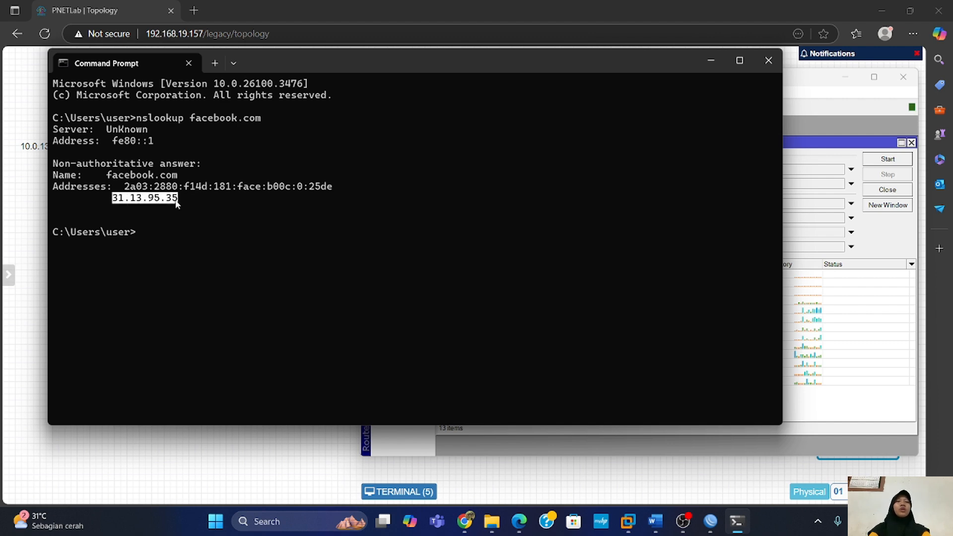
key(ctrl+c)
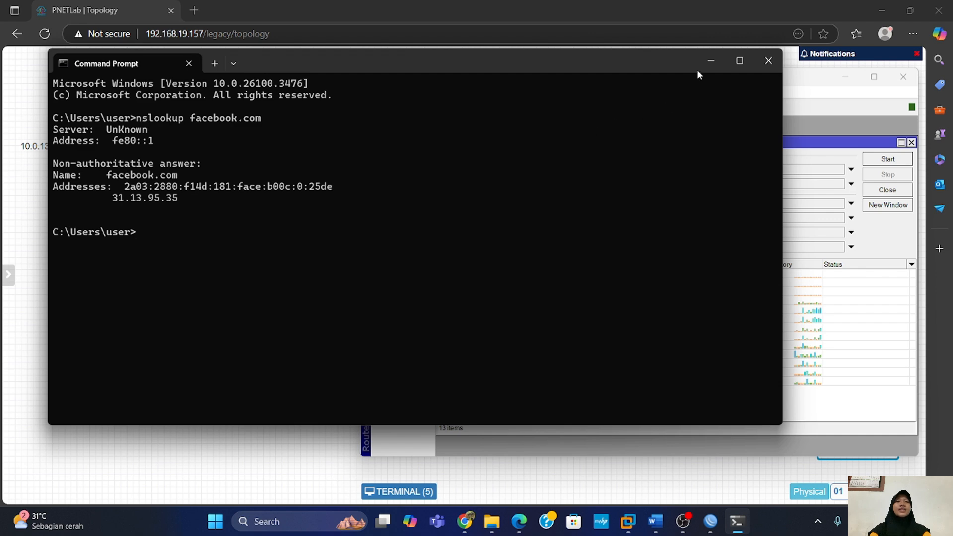
click(709, 63)
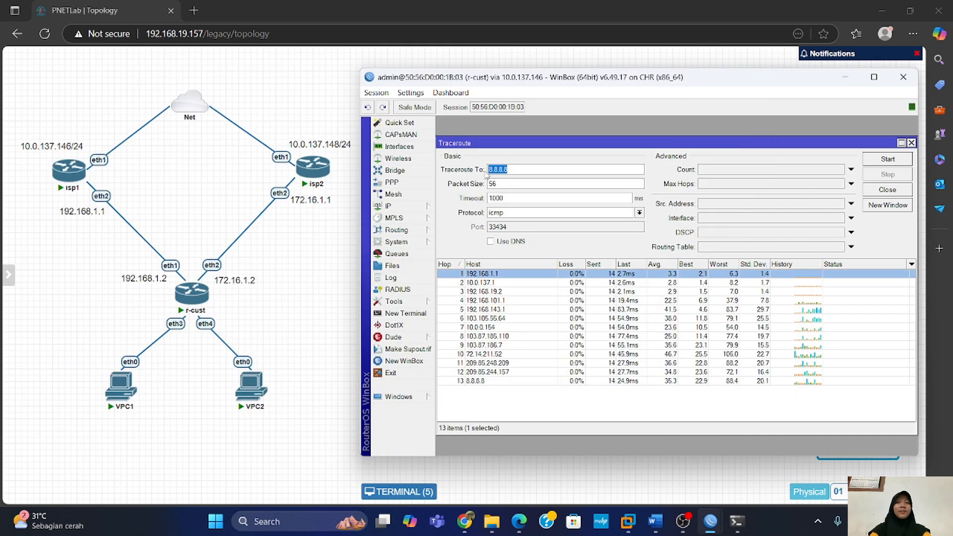
key(ctrl+v)
click(872, 159)
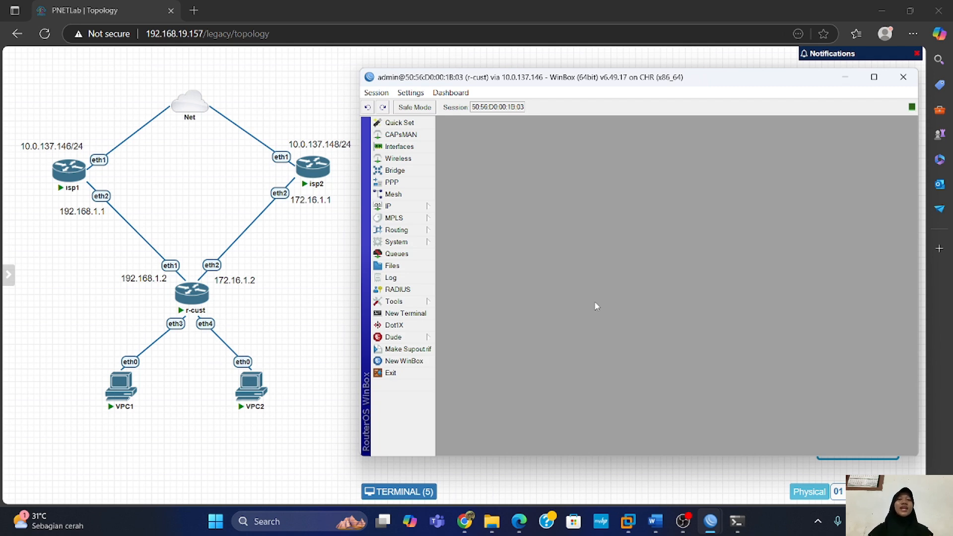
Step: Open r-cust's 0.0.0.0/0 default route and add three more gateway entries
click(389, 206)
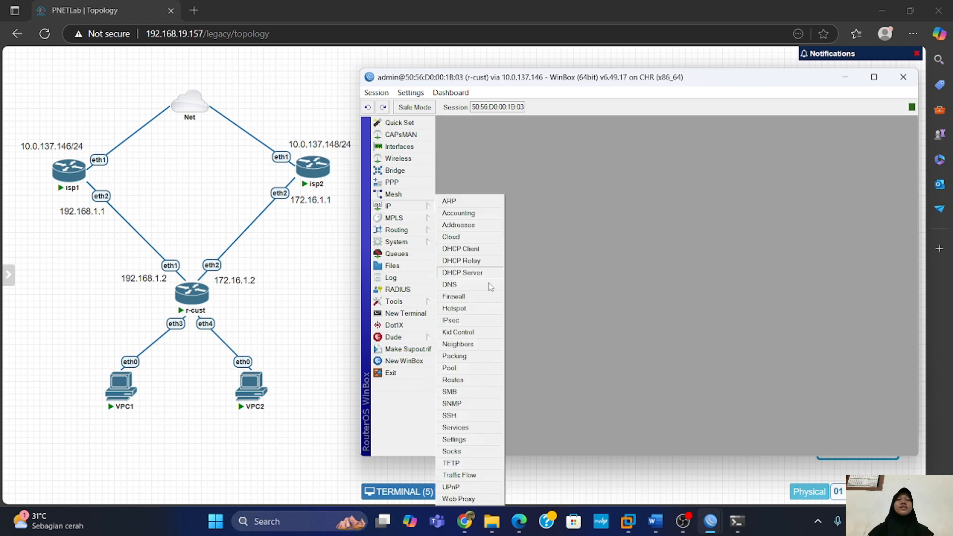
click(500, 381)
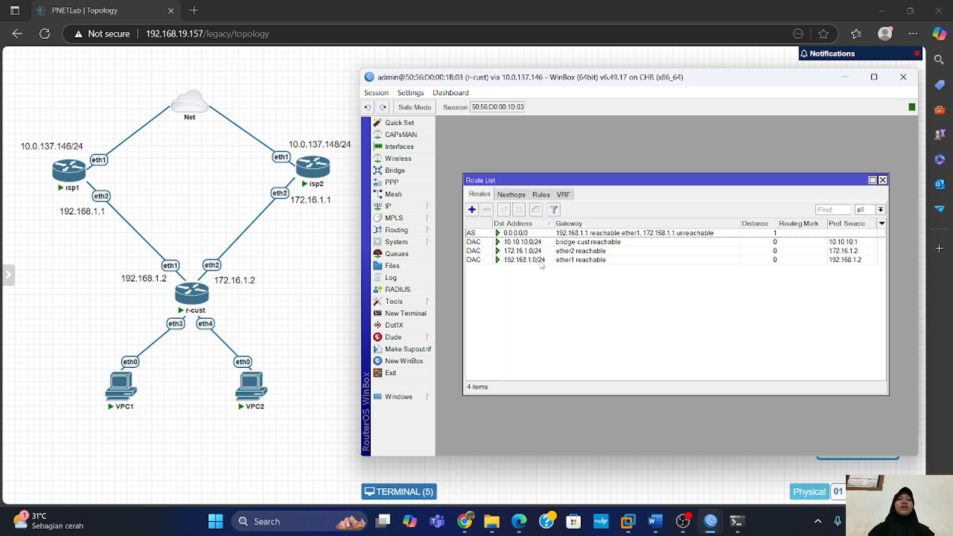
double_click(539, 233)
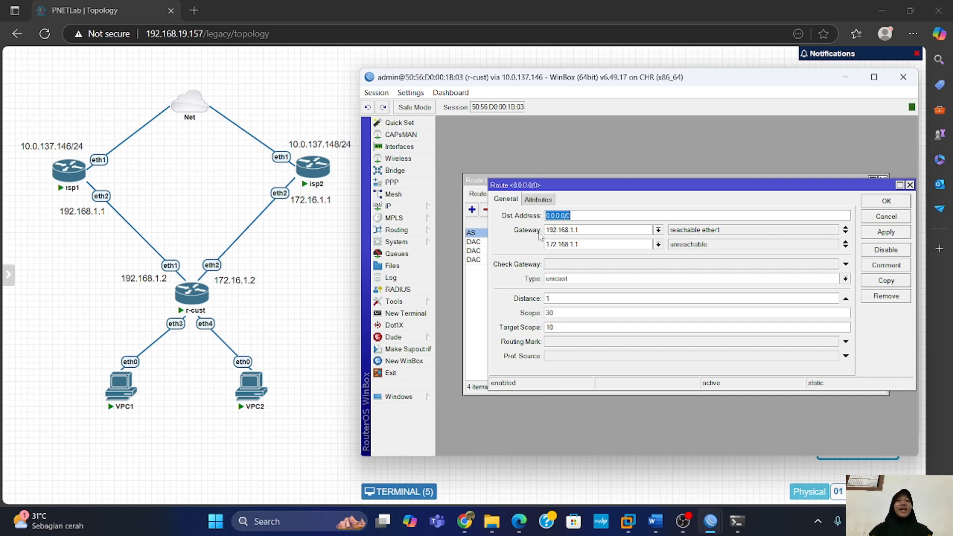
click(845, 247)
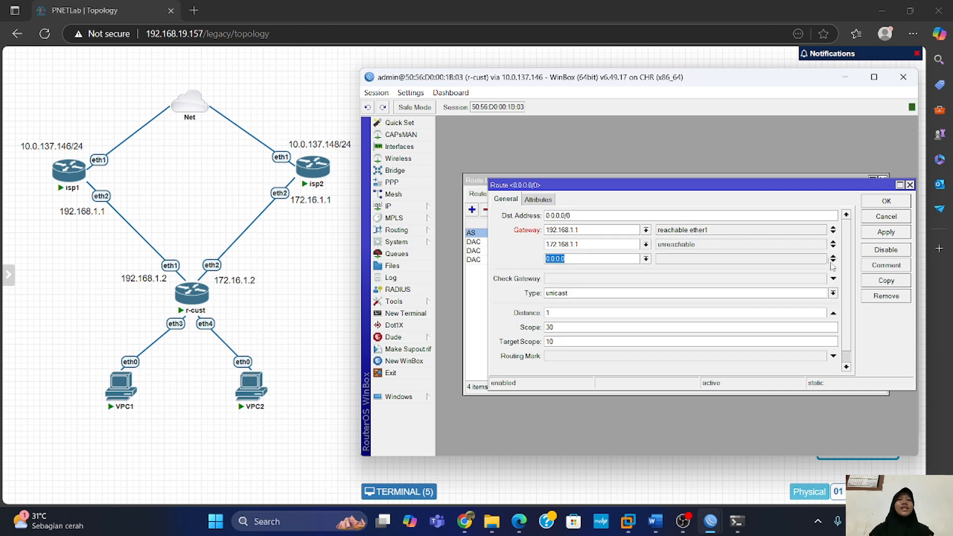
click(833, 261)
click(834, 276)
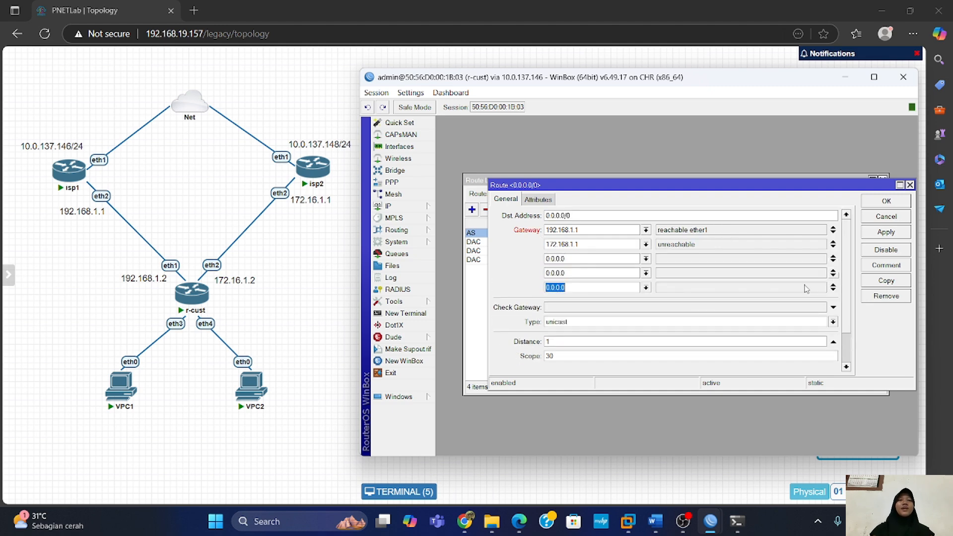
Step: Set the default route's second to fifth gateways to 172.16.1.1, keeping 192.168.1.1 as the first, and save the route
click(609, 258)
key(BackSpace)
key(BackSpace)
key(BackSpace)
key(BackSpace)
key(BackSpace)
key(BackSpace)
text(172.16.1.1)
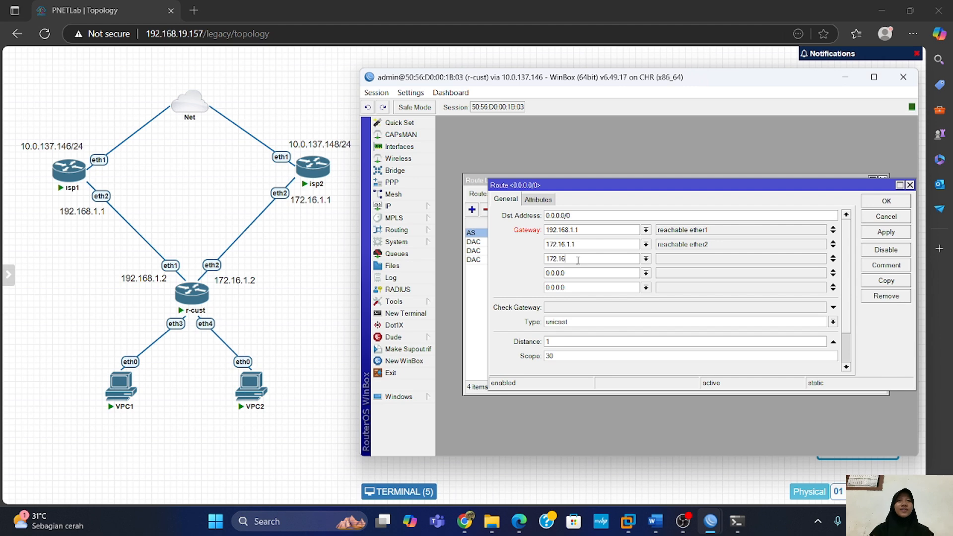
click(581, 274)
key(BackSpace)
key(BackSpace)
key(BackSpace)
key(BackSpace)
key(BackSpace)
key(BackSpace)
key(BackSpace)
text(172.16.1.1)
click(584, 288)
key(BackSpace)
key(BackSpace)
key(BackSpace)
key(BackSpace)
key(BackSpace)
key(BackSpace)
key(BackSpace)
text(172.16.1.1)
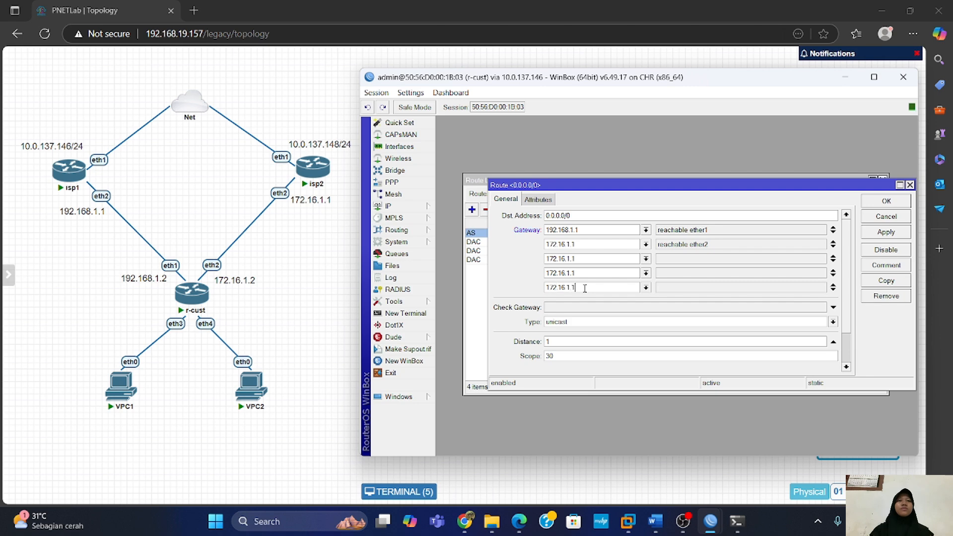
click(886, 232)
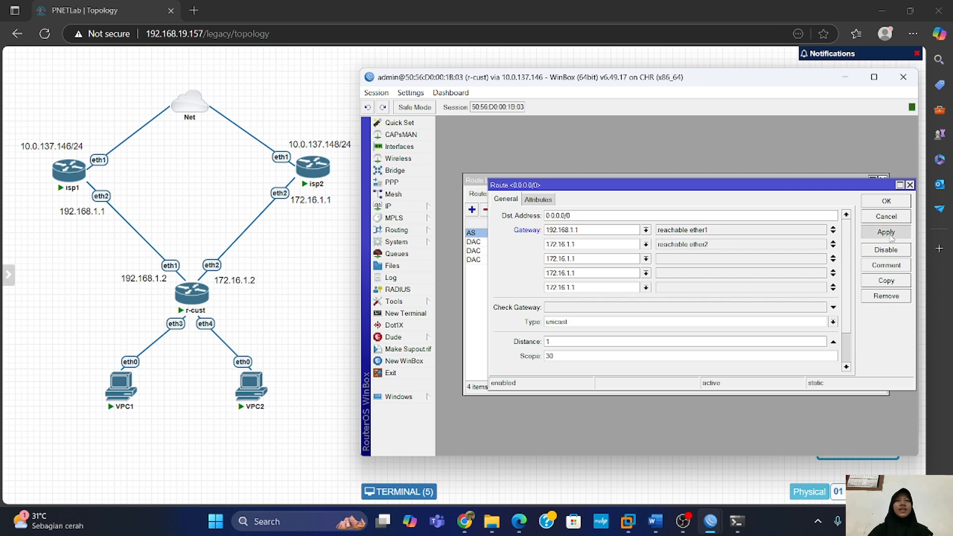
click(903, 201)
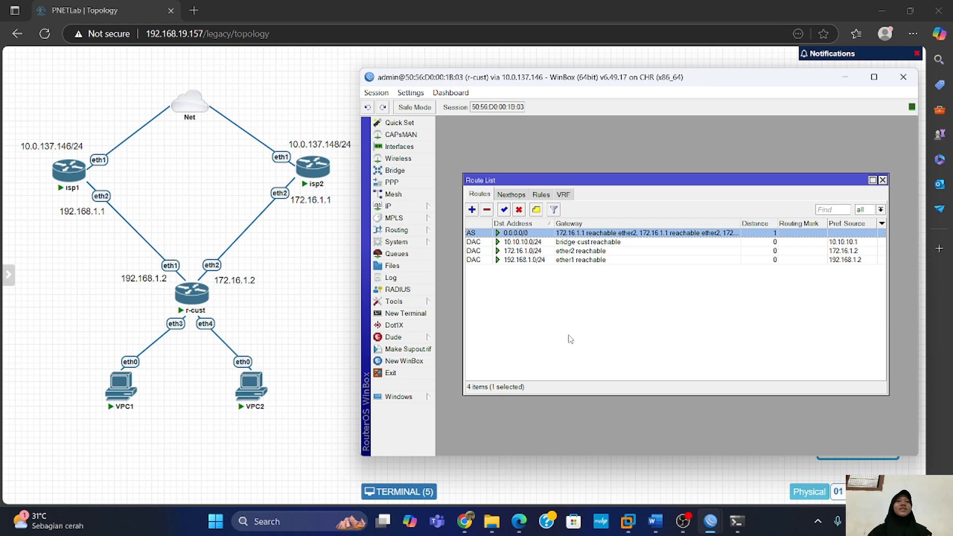
Step: Run the traceroute from r-cust to 31.13.95.35 again
click(393, 302)
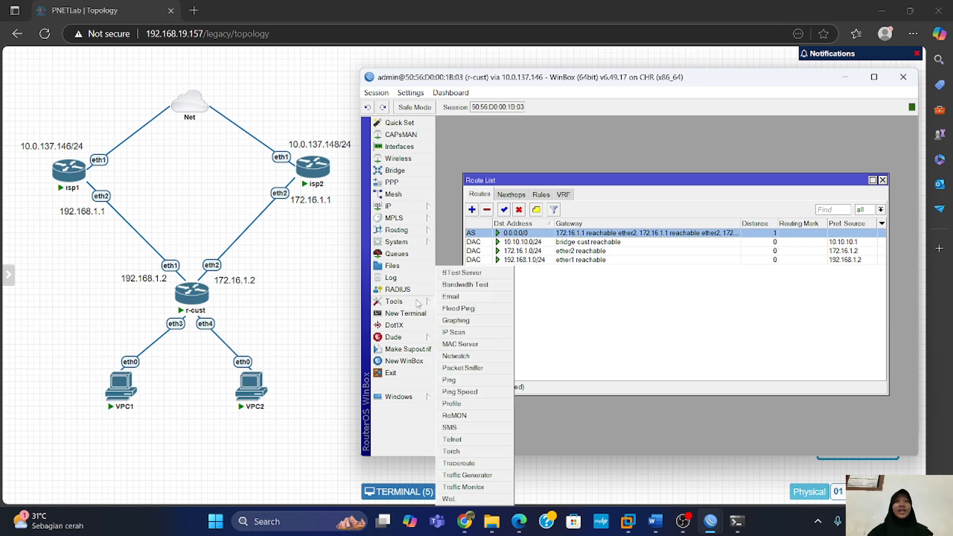
click(489, 465)
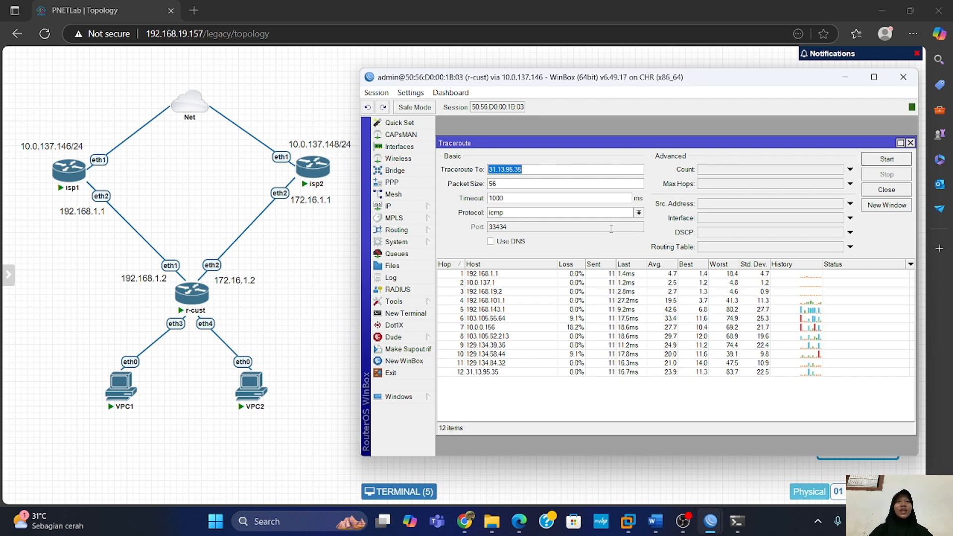
click(539, 170)
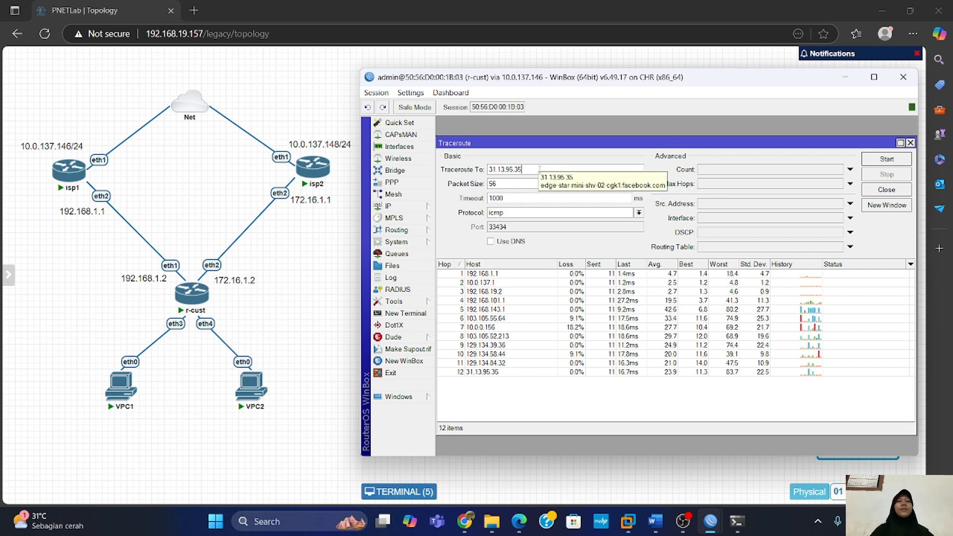
click(887, 160)
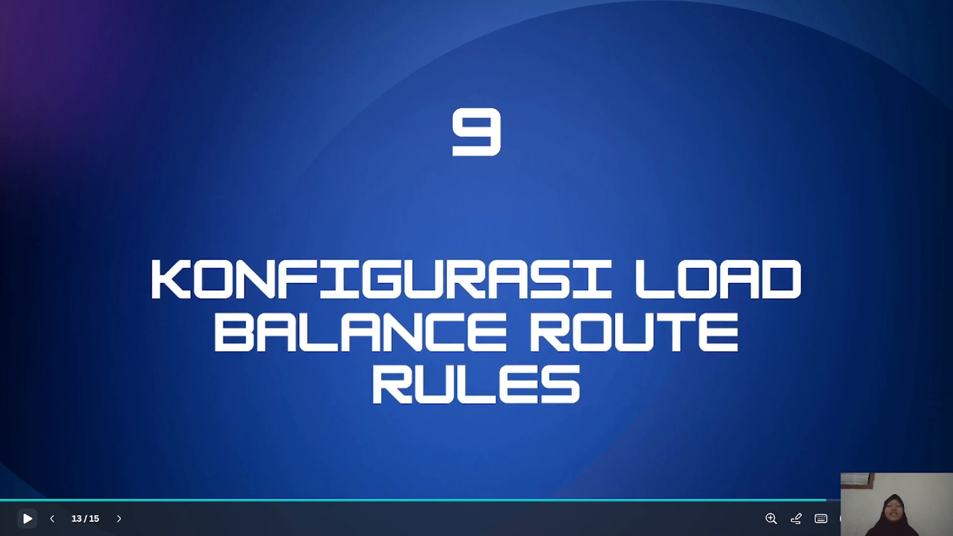
key(Right)
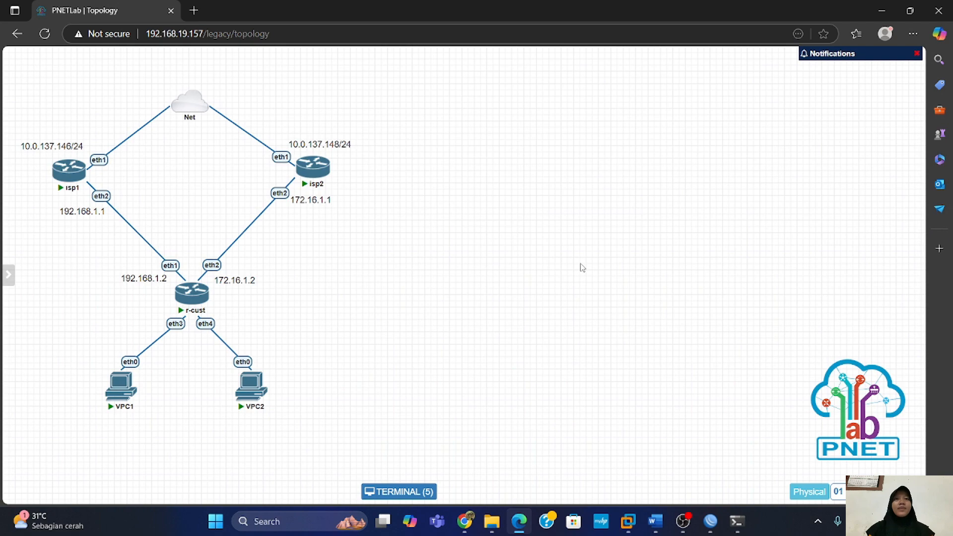
Step: Review the static IP address commands in the VPC1 and VPC2 consoles, highlighting each one
click(118, 397)
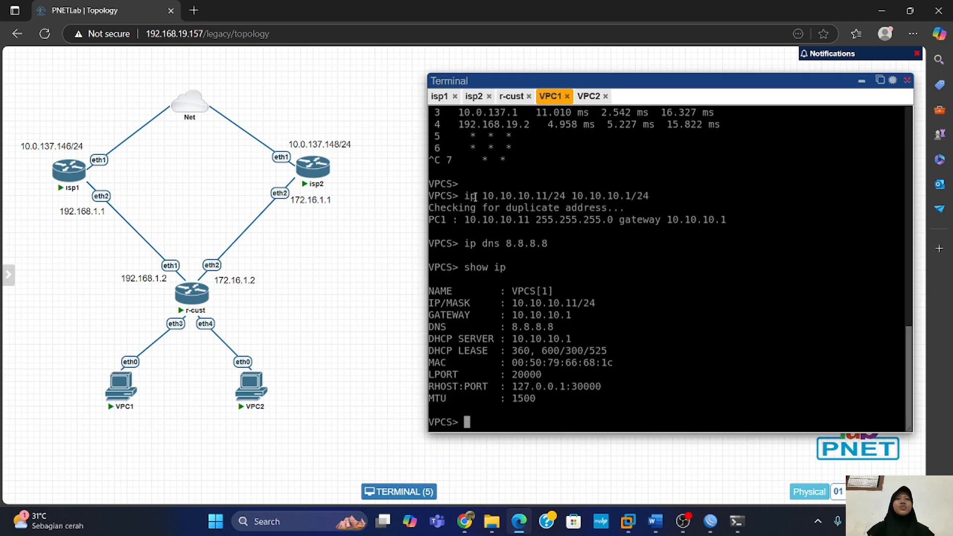
drag(468, 197, 649, 197)
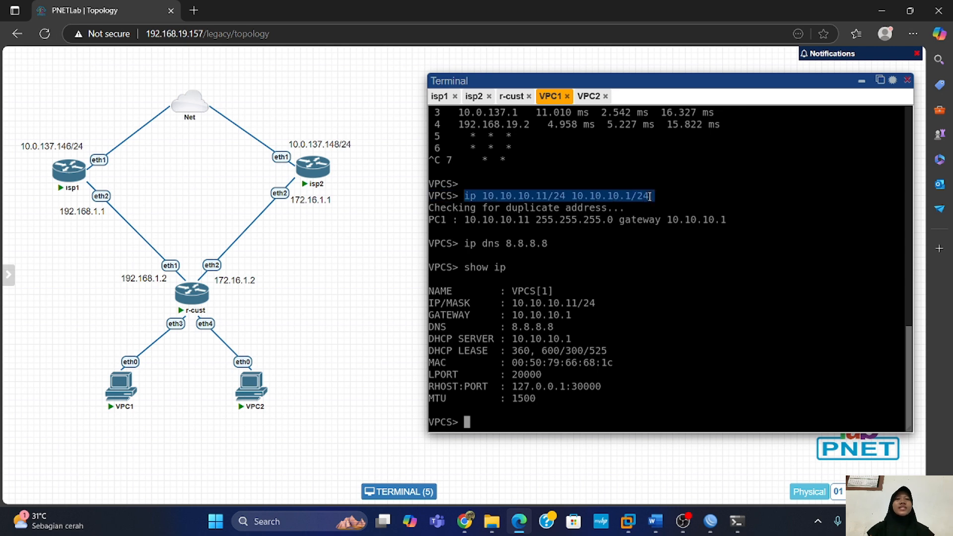
click(649, 197)
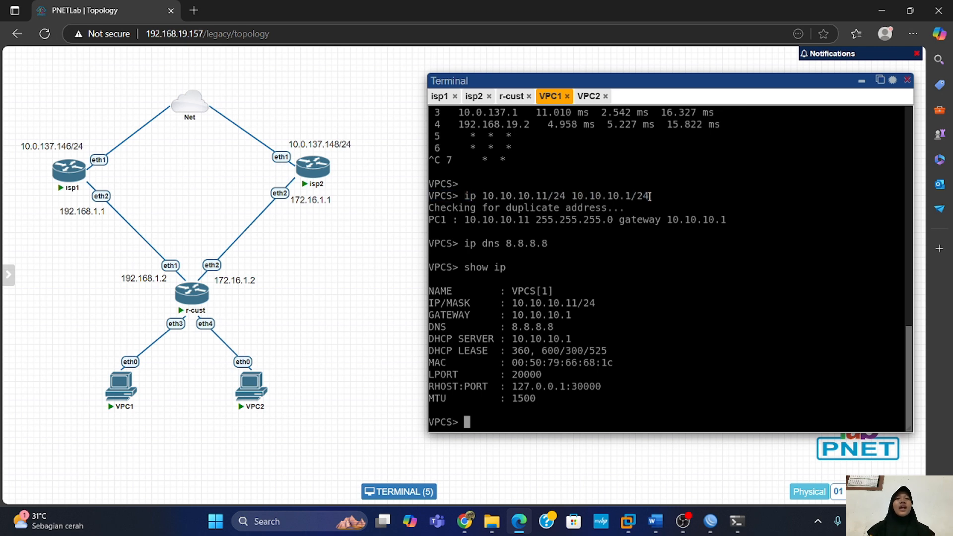
click(592, 101)
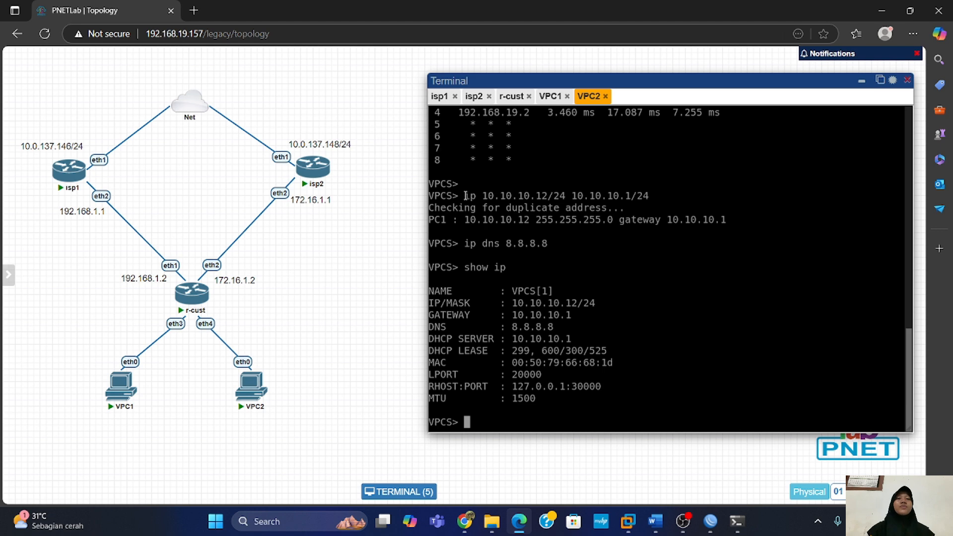
drag(466, 197, 676, 193)
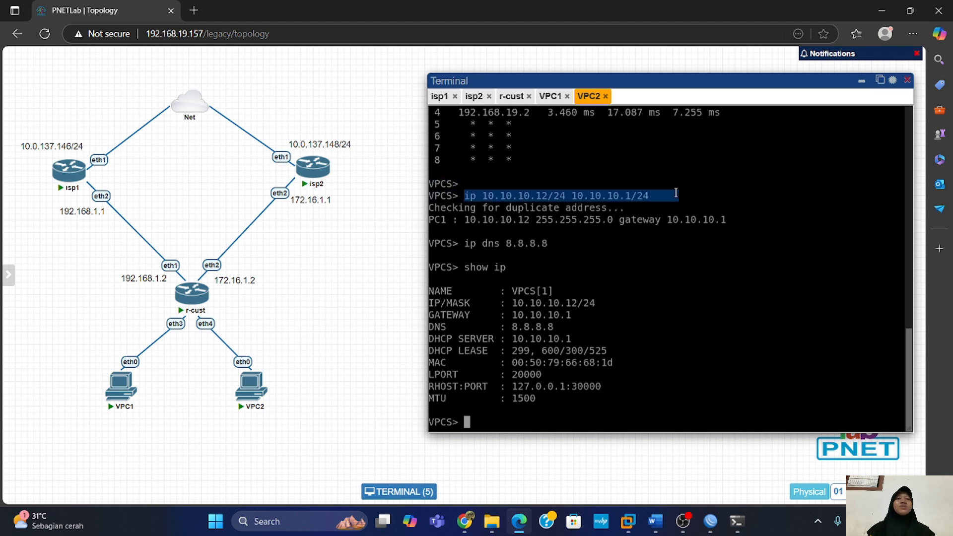
click(673, 196)
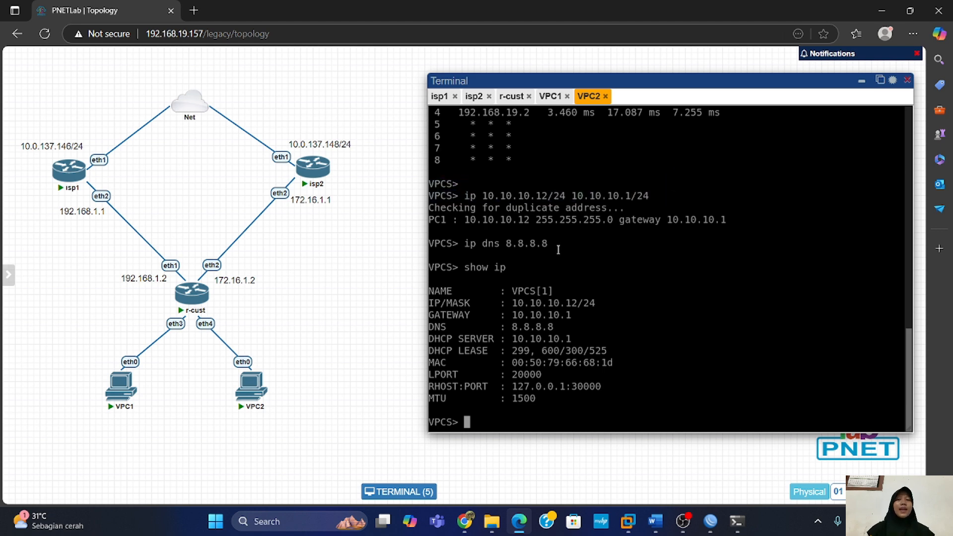
Step: Switch to r-cust's WinBox session and disable the 0.0.0.0/0 default route
mouse_move(711, 521)
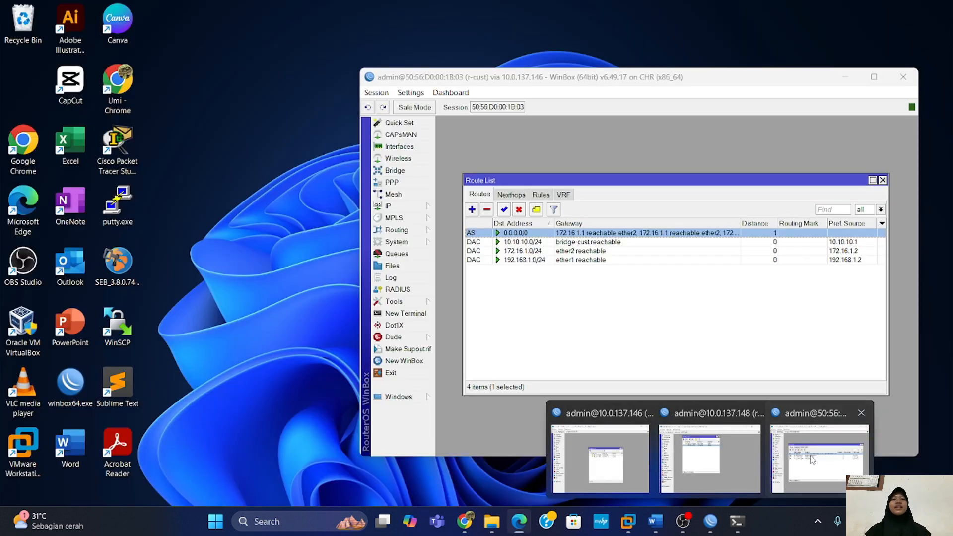
click(813, 457)
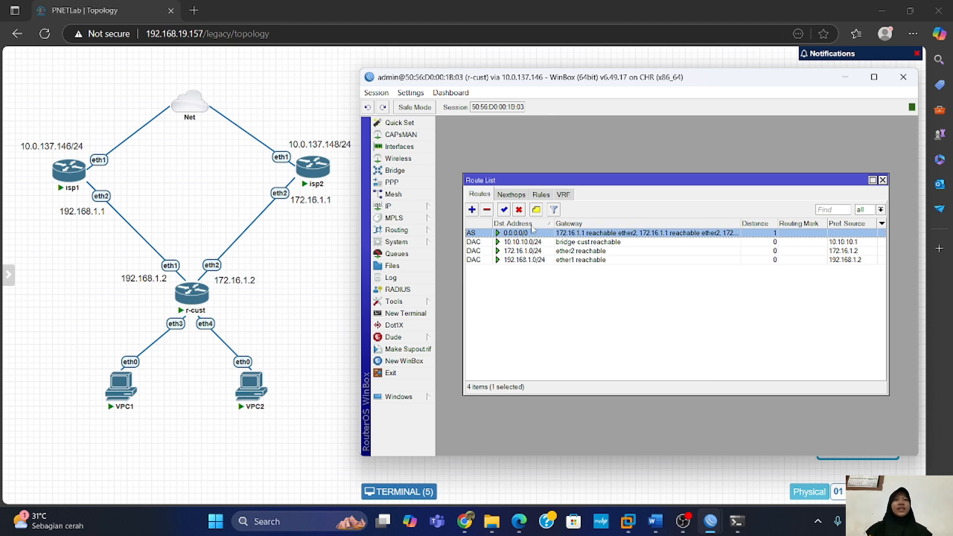
click(519, 209)
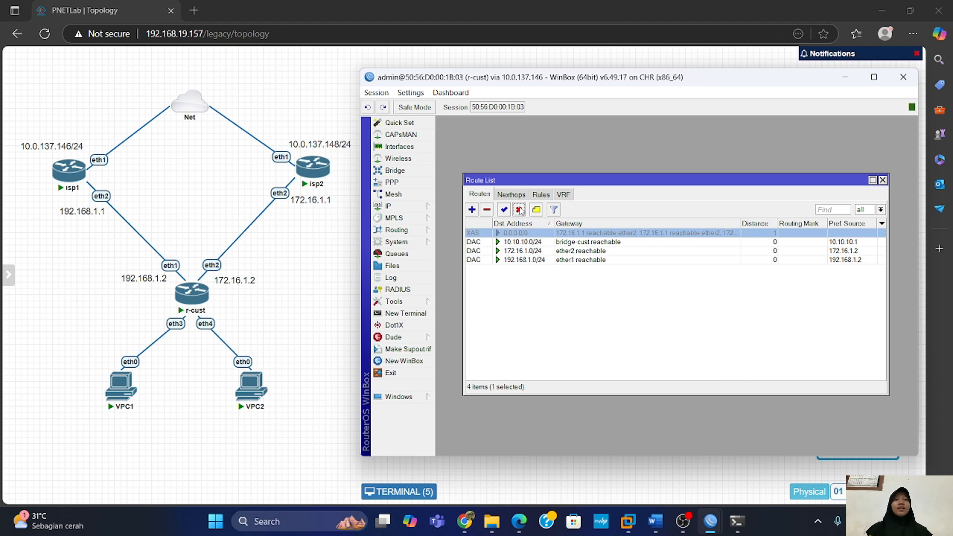
Step: Add a policy routing rule for source address 10.10.10.11 with action lookup and table vpc1, and apply it
click(544, 195)
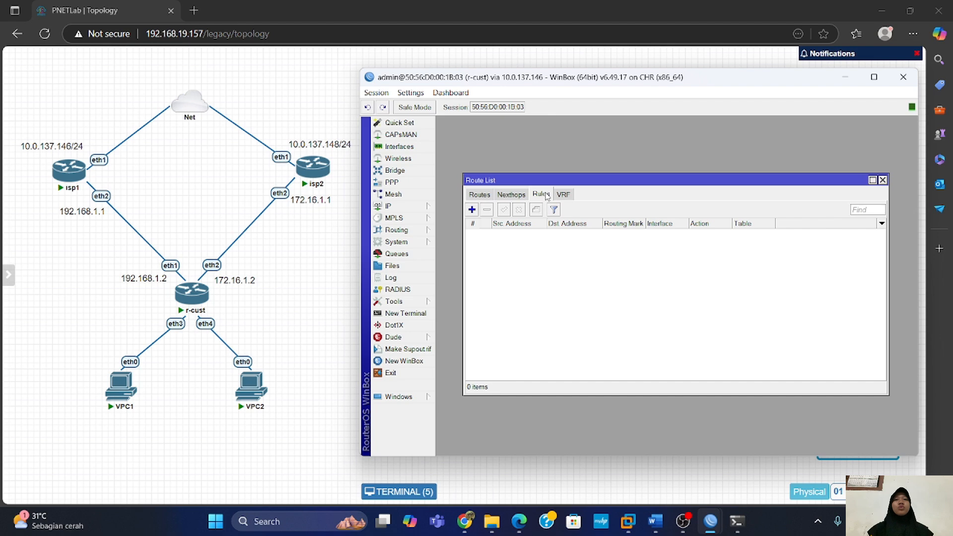
click(472, 210)
click(648, 237)
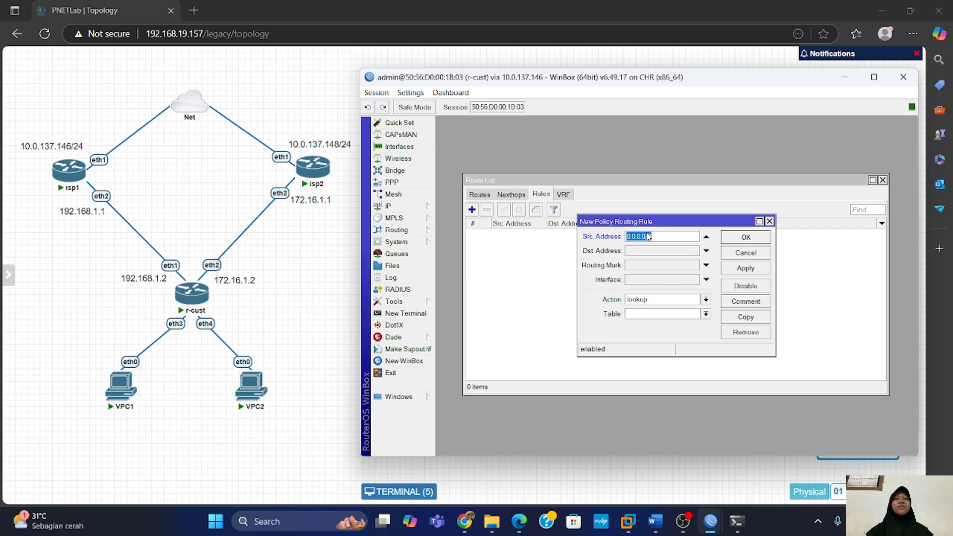
text(10.10)
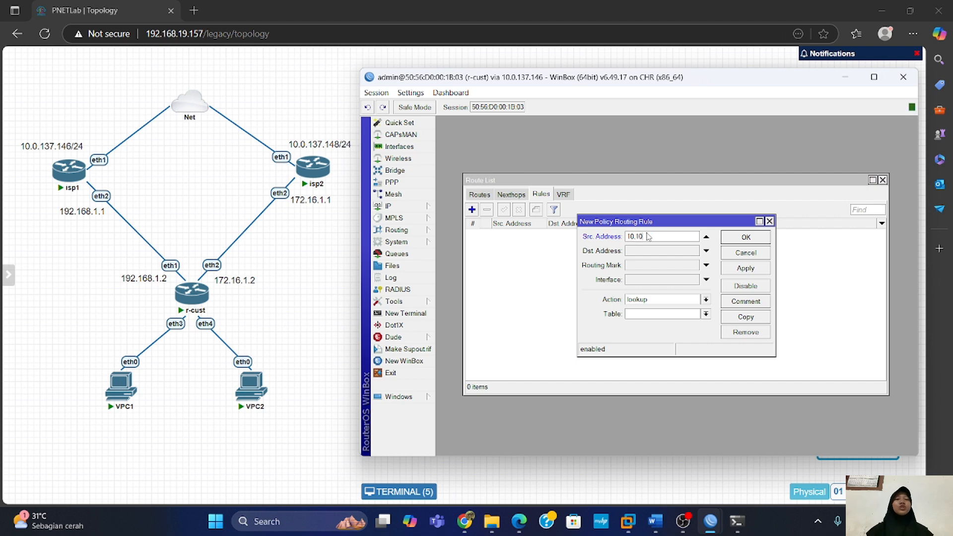
text(.10.11)
click(669, 314)
text(vpc1)
click(756, 271)
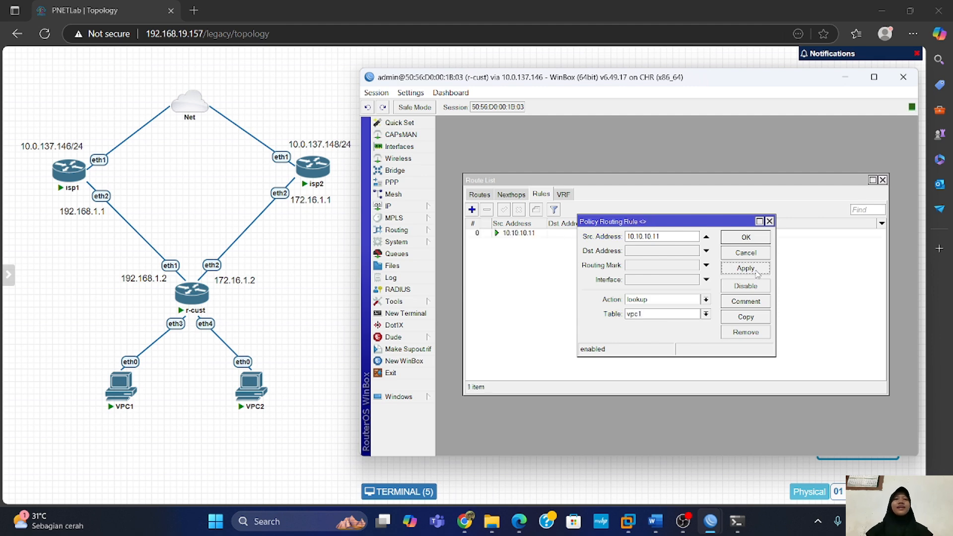
Step: Copy the vpc1 rule for source address 10.10.10.12 with table vpc2, and save both rules
click(763, 321)
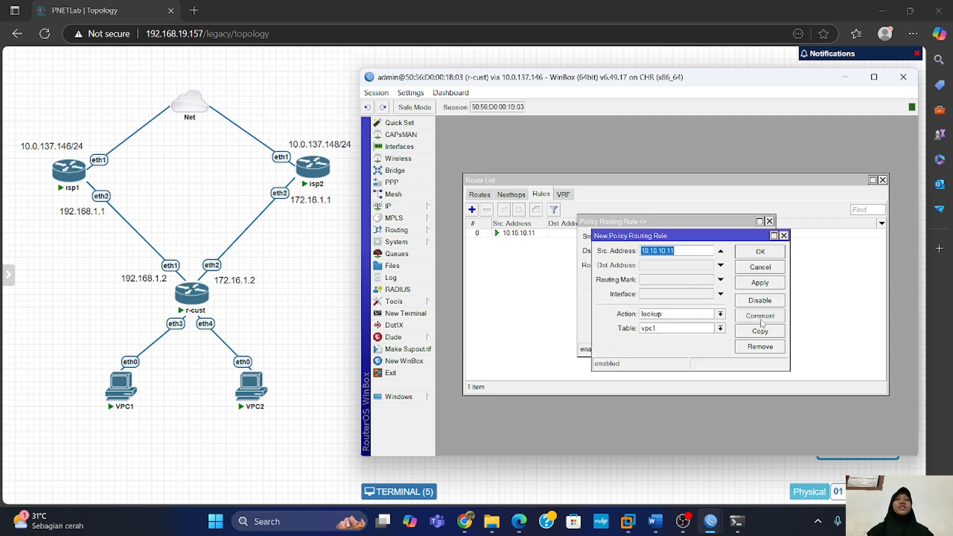
key(End)
key(BackSpace)
text(2)
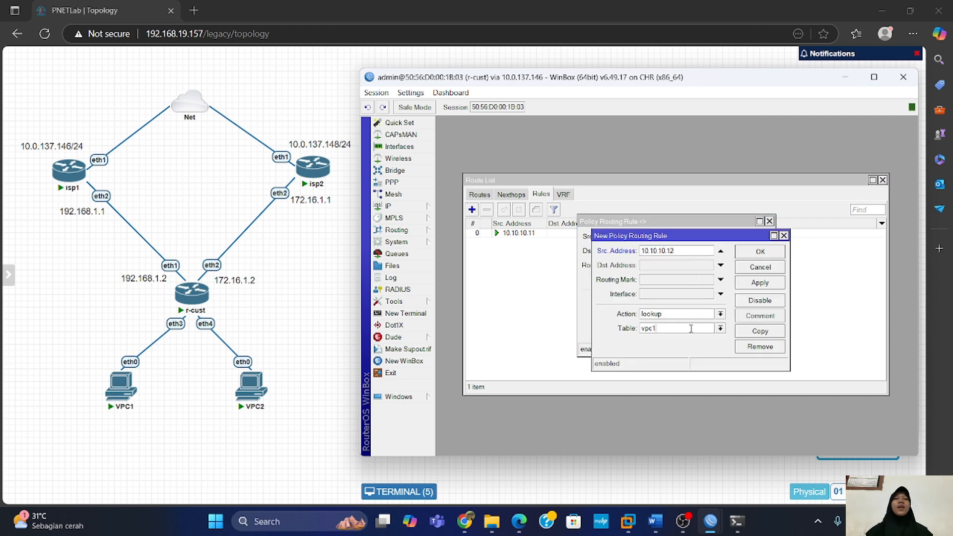
key(BackSpace)
text(2)
click(759, 283)
click(759, 251)
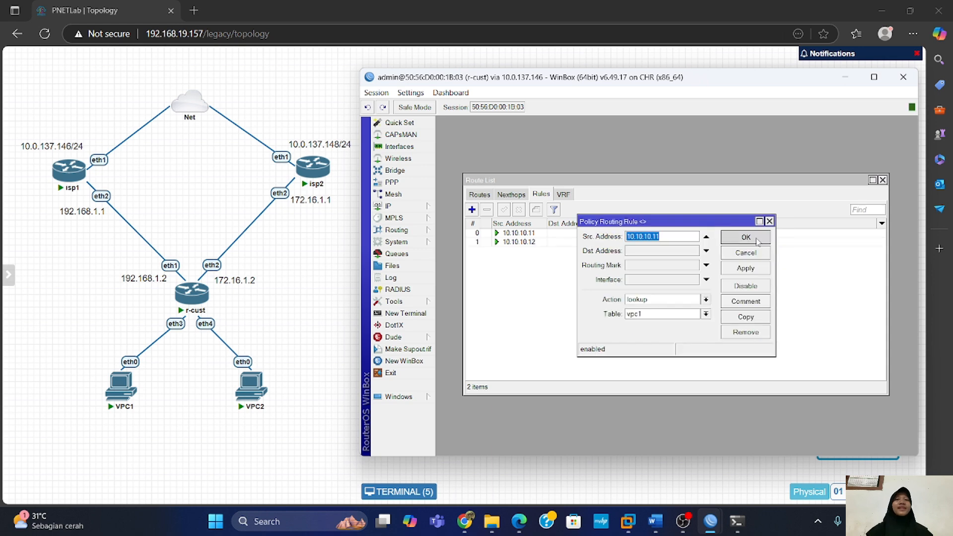
click(758, 240)
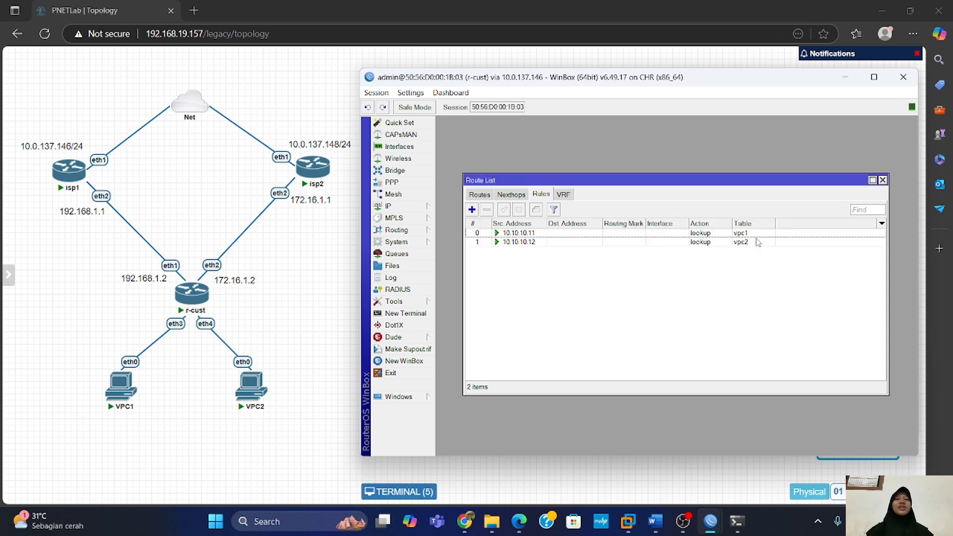
Step: Add a 0.0.0.0/0 route with gateway 192.168.1.1 and routing mark vpc1, and save it
click(479, 194)
click(882, 210)
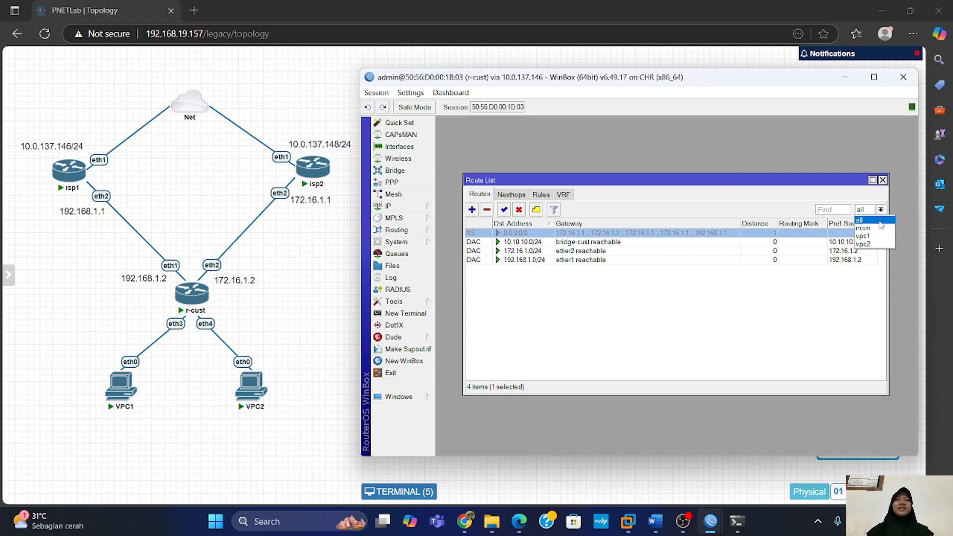
click(880, 223)
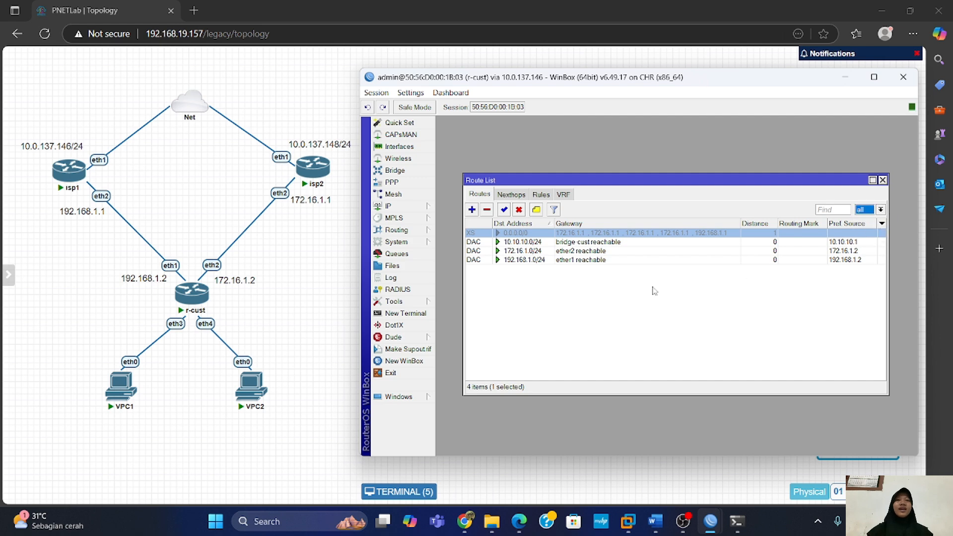
click(475, 209)
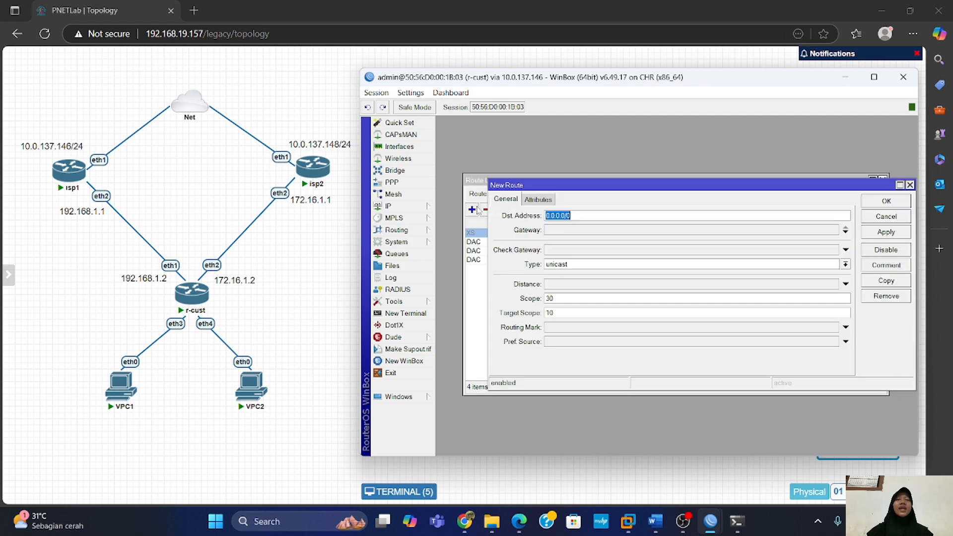
click(587, 230)
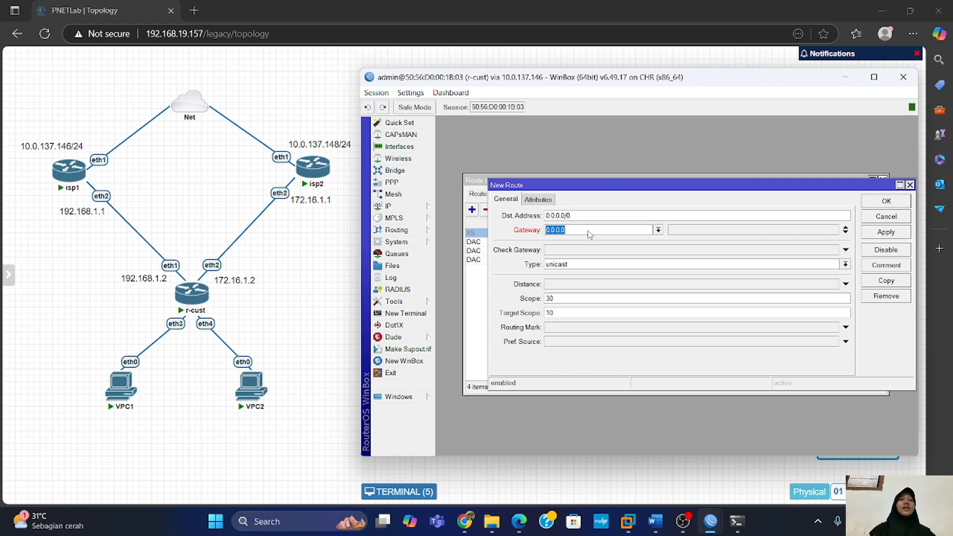
text(192)
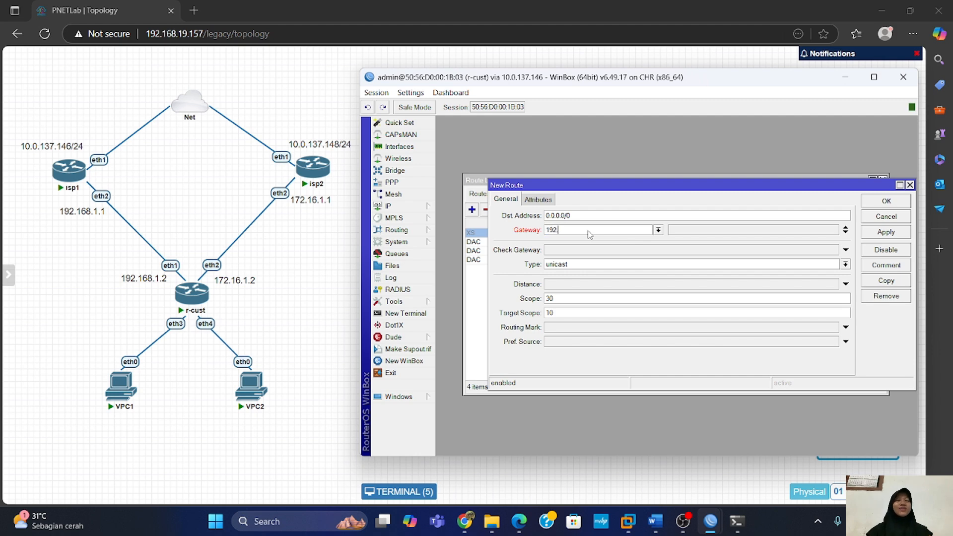
text(.168.1.1)
click(626, 329)
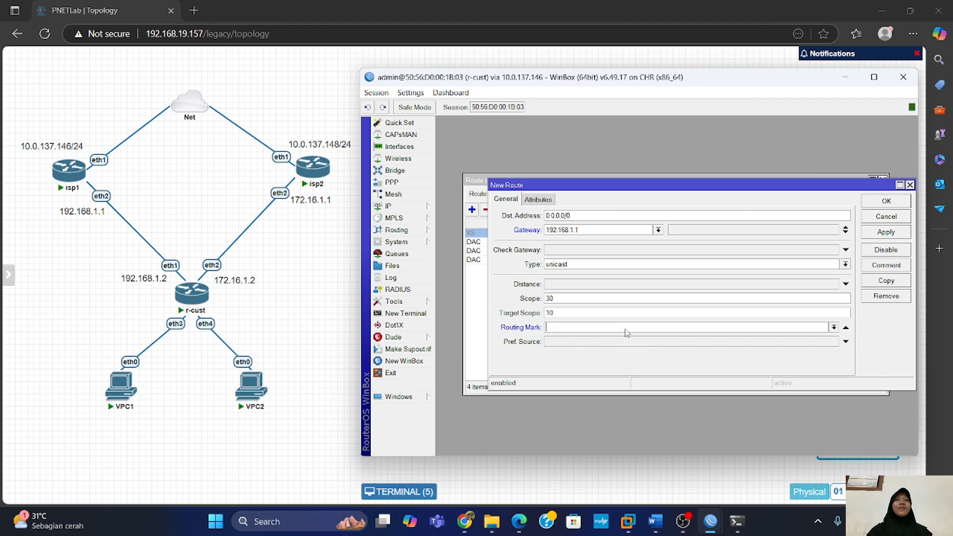
click(834, 327)
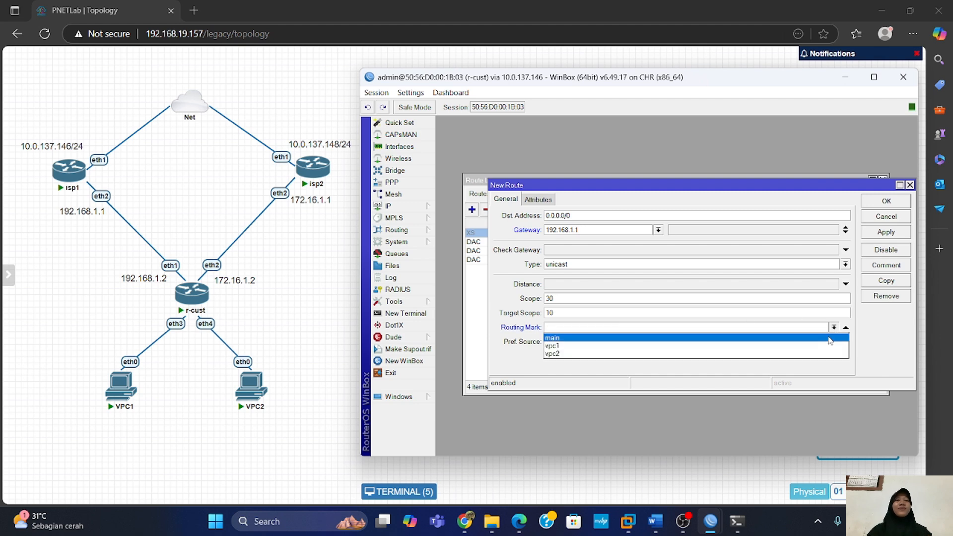
click(823, 348)
click(894, 235)
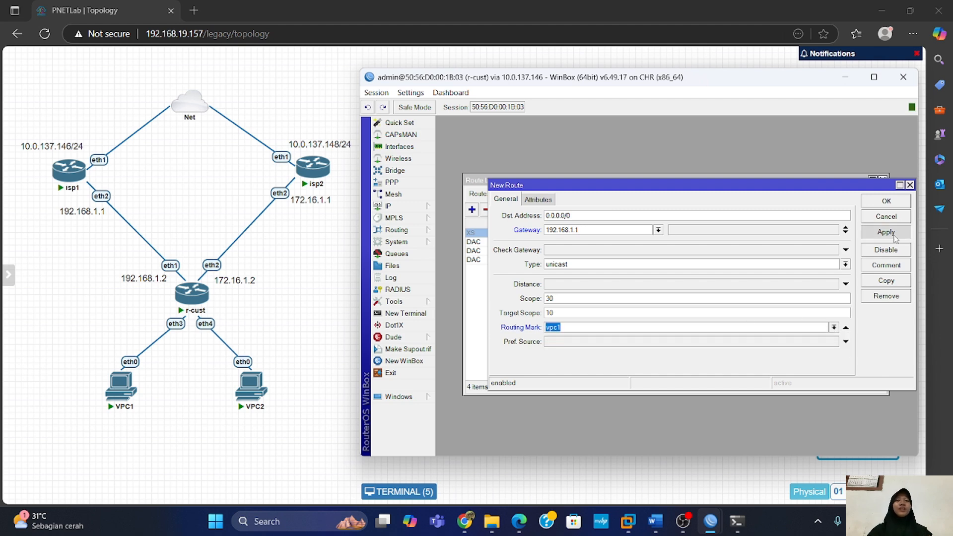
click(895, 202)
Step: Add a 0.0.0.0/0 route with gateway 172.16.1.1 and routing mark vpc2, and save it
click(472, 209)
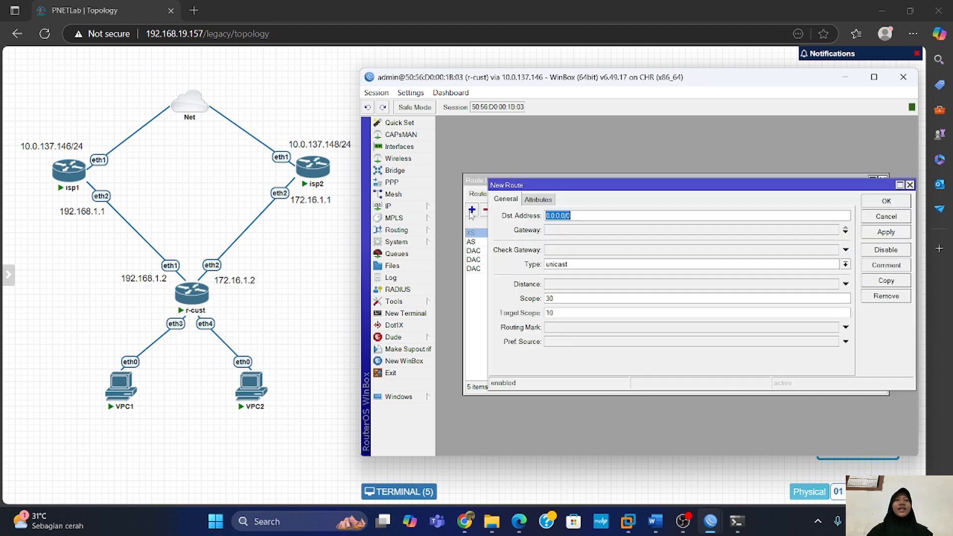
click(574, 231)
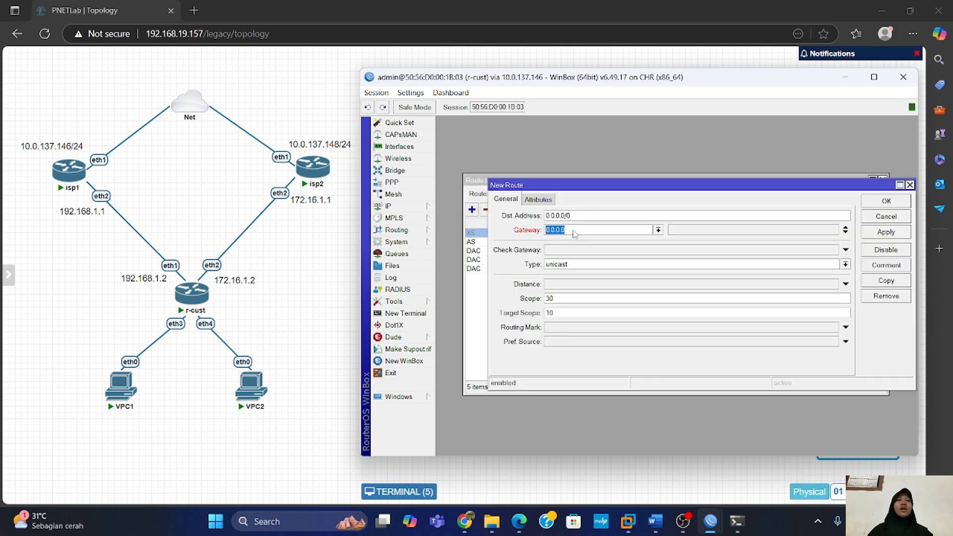
text(172.16.1.1)
click(845, 327)
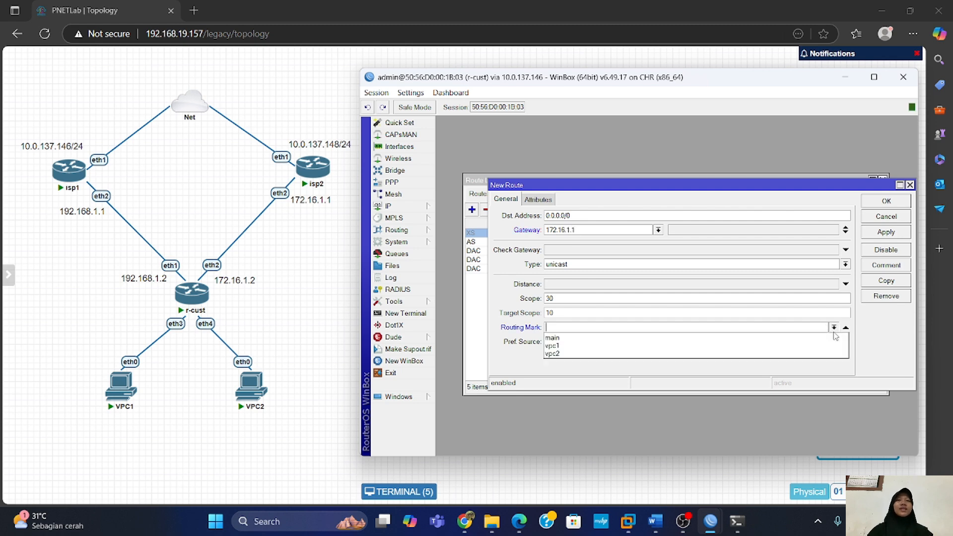
click(833, 327)
click(830, 354)
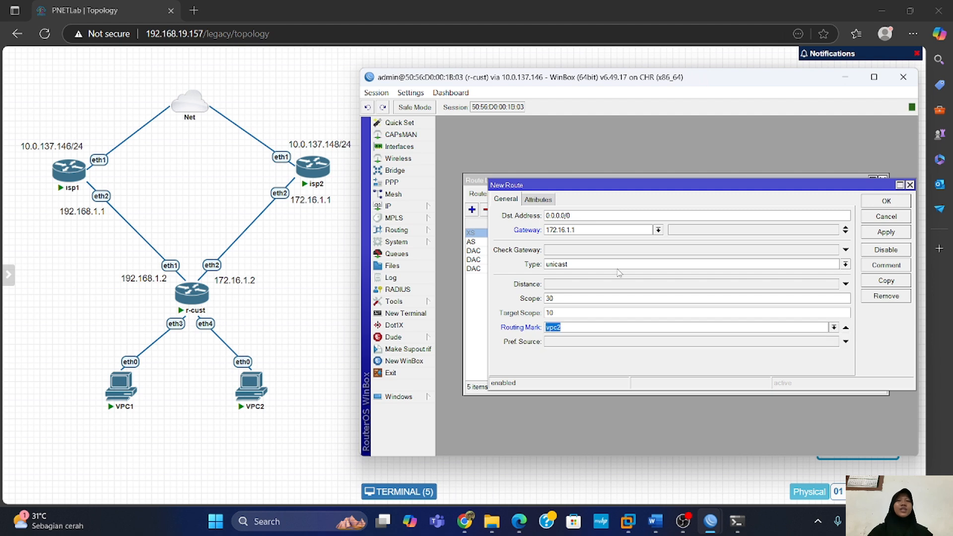
click(886, 231)
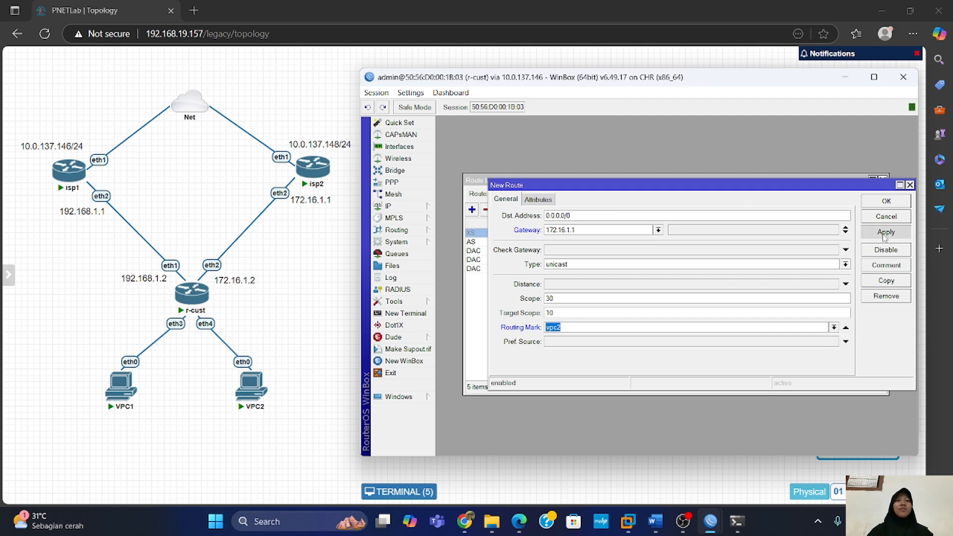
click(886, 201)
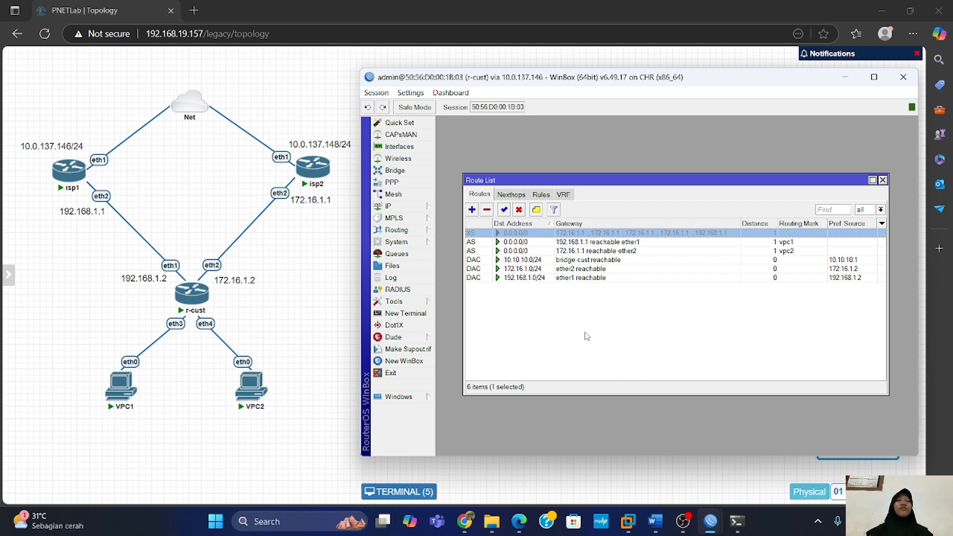
Step: Switch to the VPC1 console, ping 8.8.8.8 and stop the ping after a few replies
key(alt+Tab)
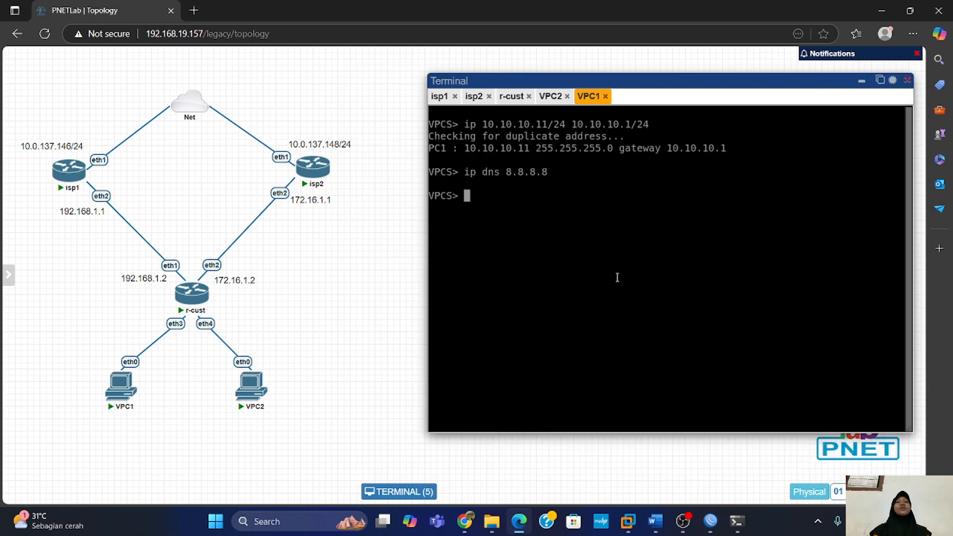
text(pin)
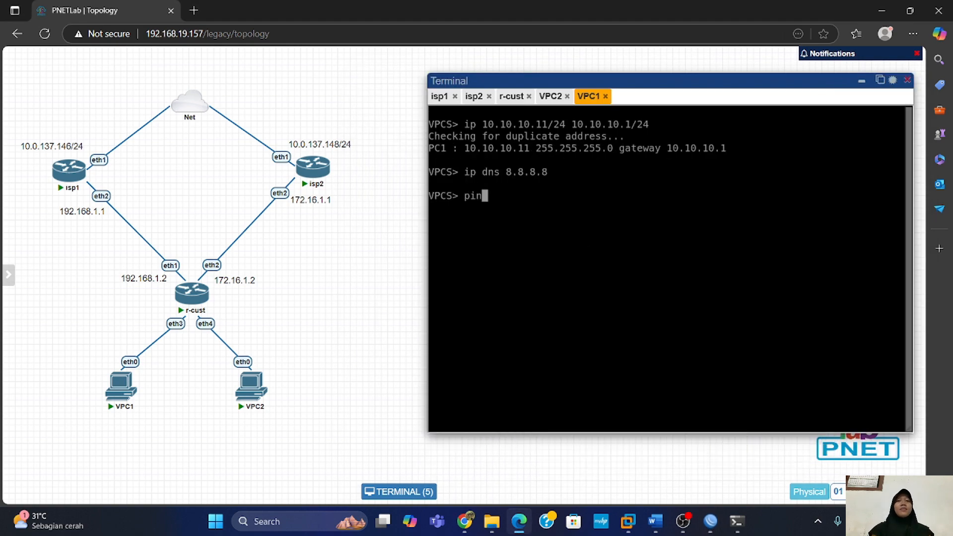
text(g 8.8.8.8)
key(Return)
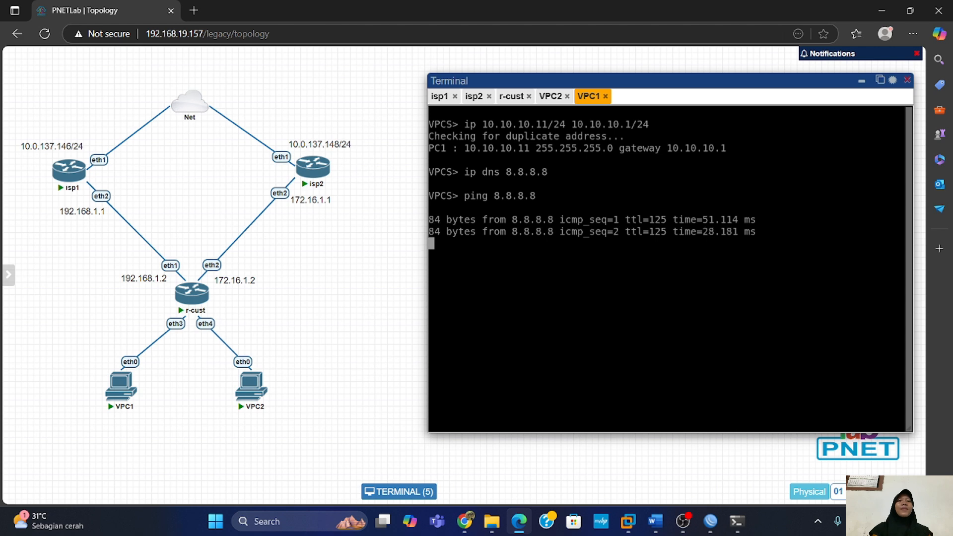
key(ctrl+c)
Step: Trace the route from VPC1 to 8.8.8.8, stop the trace and highlight the second hop
text(trace)
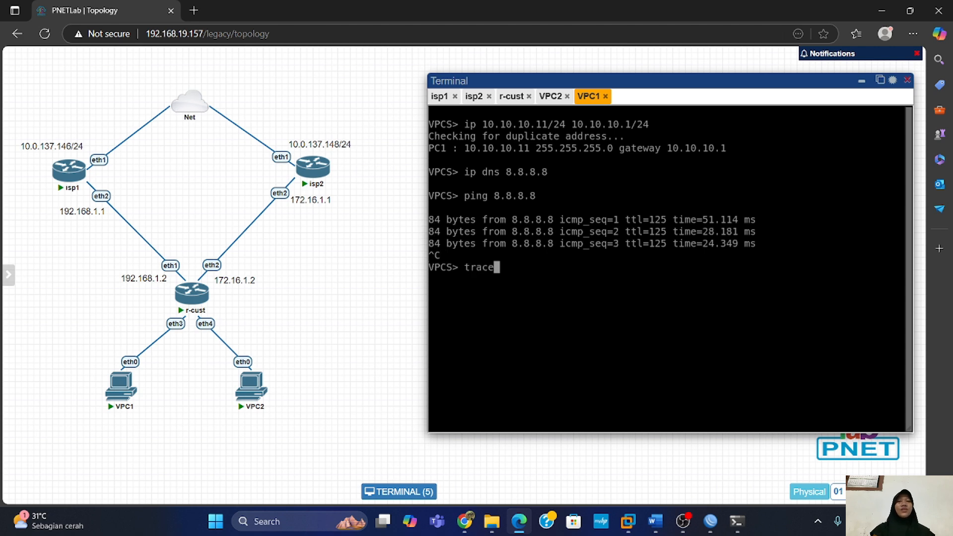
text( 8.8.8.8)
key(Return)
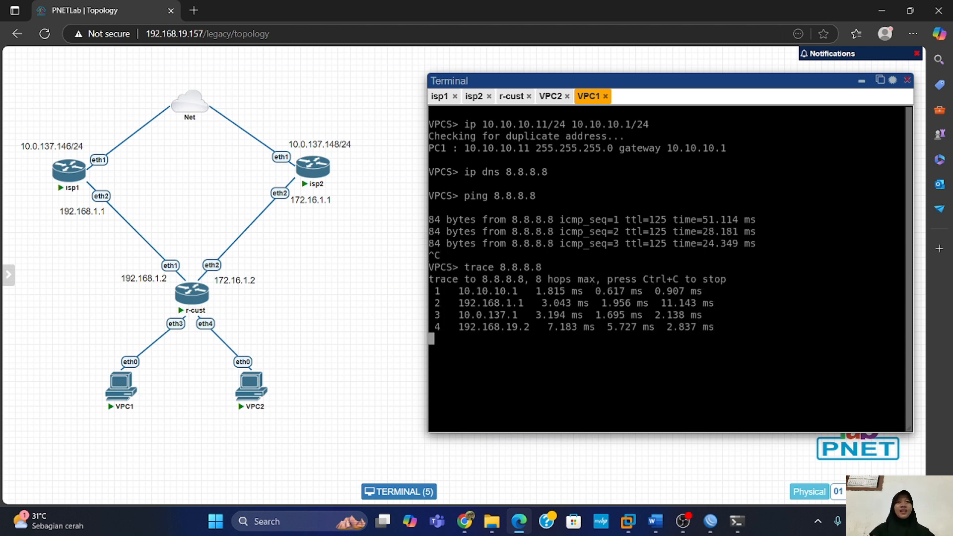
key(ctrl+c)
mouse_move(452, 302)
mouse_down()
mouse_move(548, 302)
mouse_move(527, 305)
mouse_up()
click(527, 305)
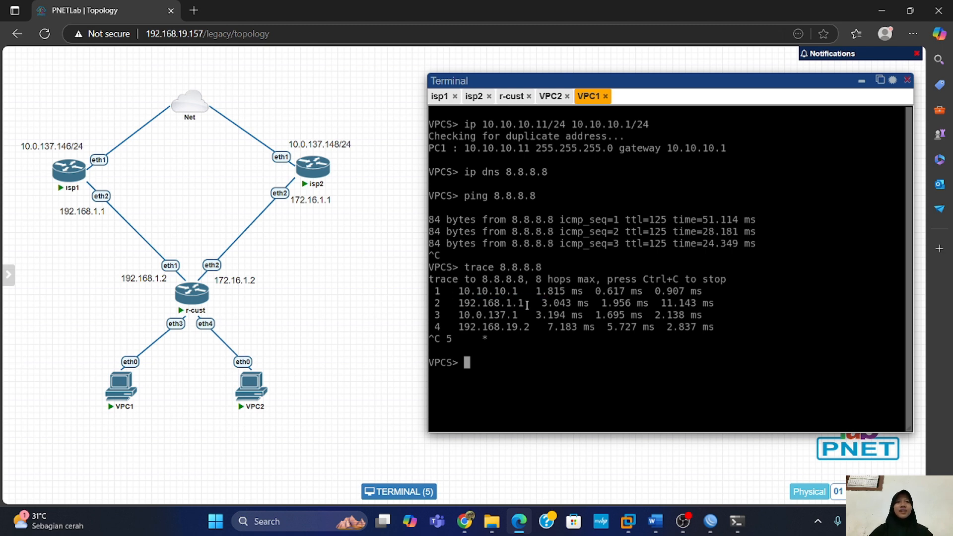
Step: Switch to the VPC2 console, ping 8.8.8.8 and stop the ping after a few replies
drag(551, 97, 591, 100)
click(591, 100)
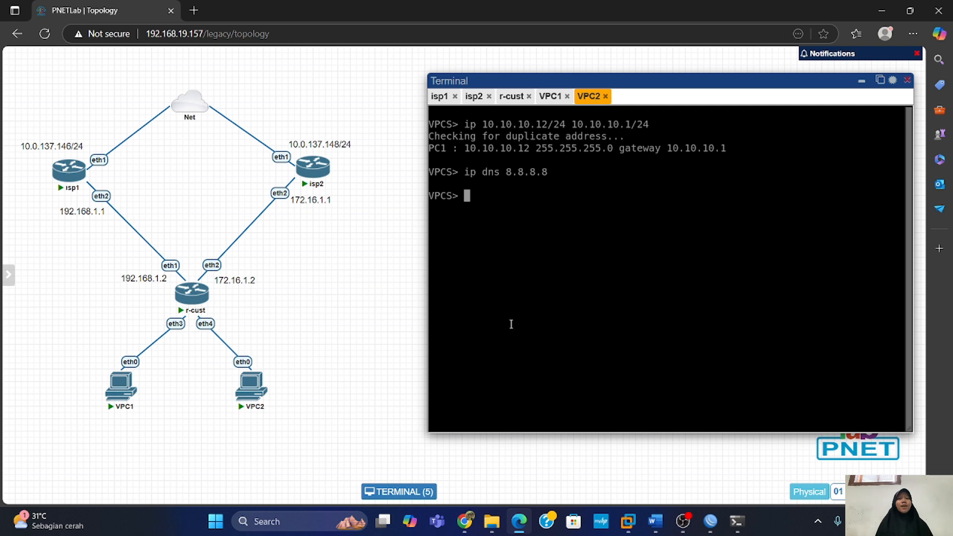
text(ping 8.8.8.8)
key(Return)
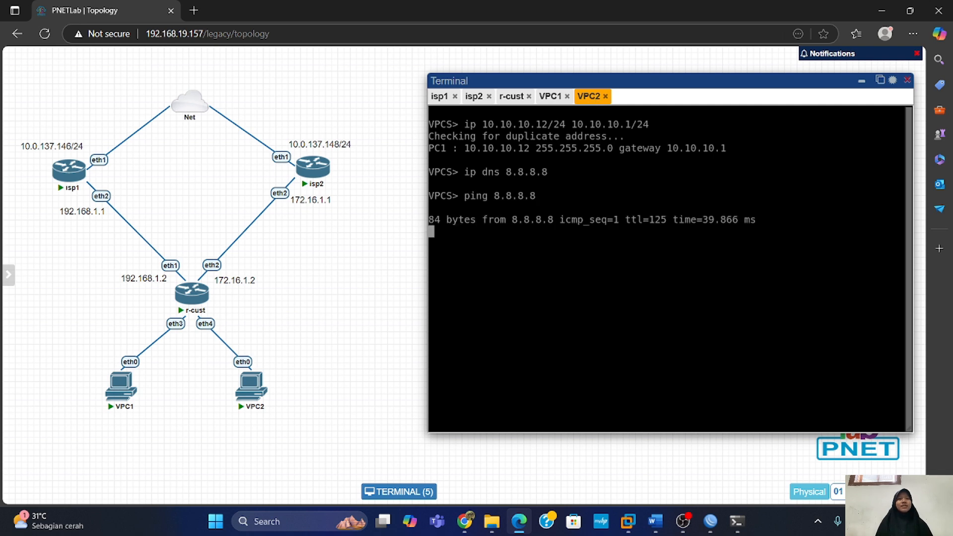
key(ctrl+c)
key(Return)
Step: Trace the route from VPC2 to 8.8.8.8, stop the trace and highlight the second hop
text(trace 8.8.8.8)
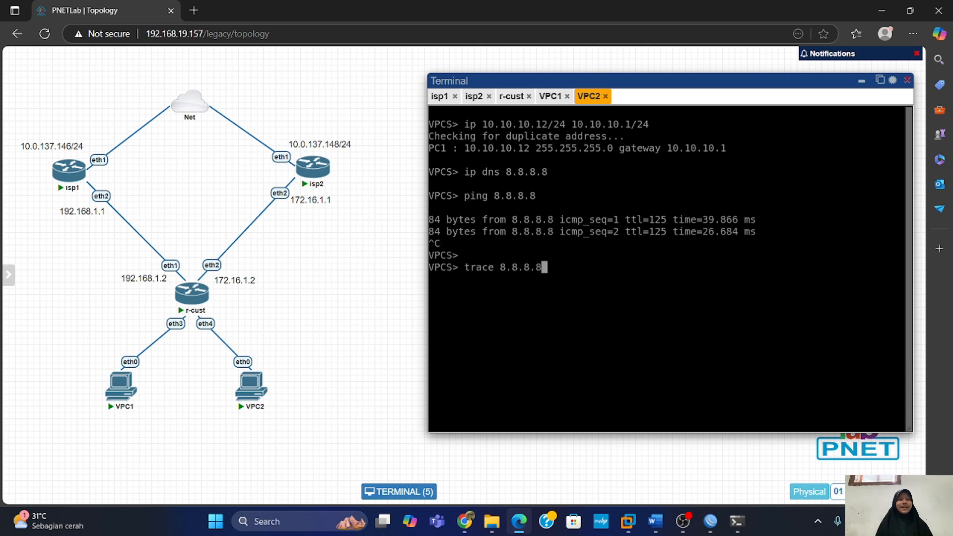
key(Return)
key(ctrl+c)
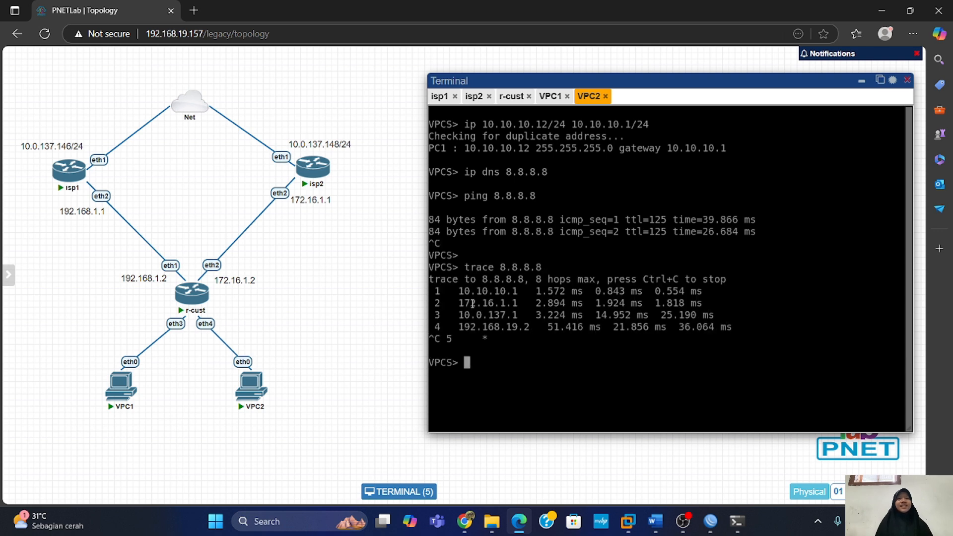
mouse_move(458, 300)
mouse_down()
mouse_move(516, 315)
mouse_move(528, 306)
mouse_up()
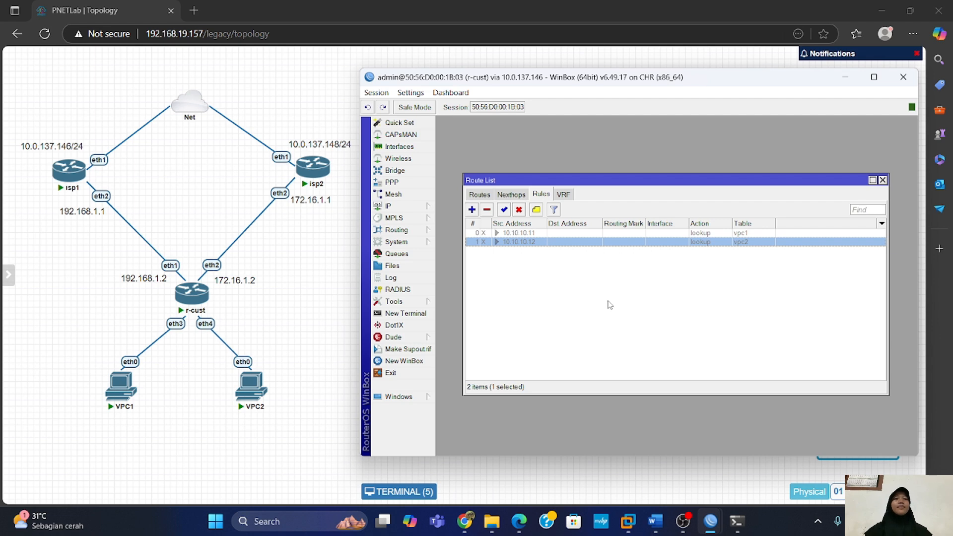
Step: Start a new firewall mangle rule in the prerouting chain with source address 10.10.10.11
click(610, 305)
click(479, 194)
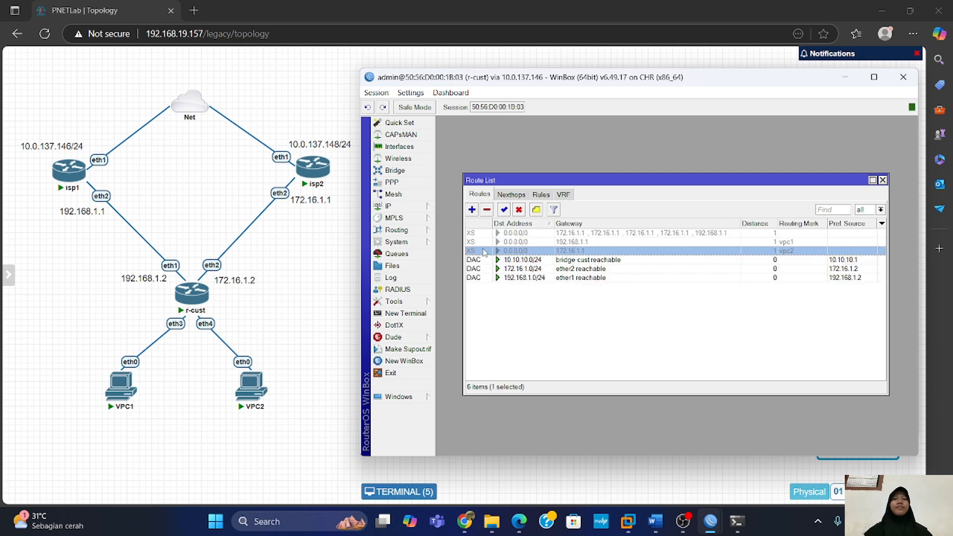
click(388, 206)
click(468, 297)
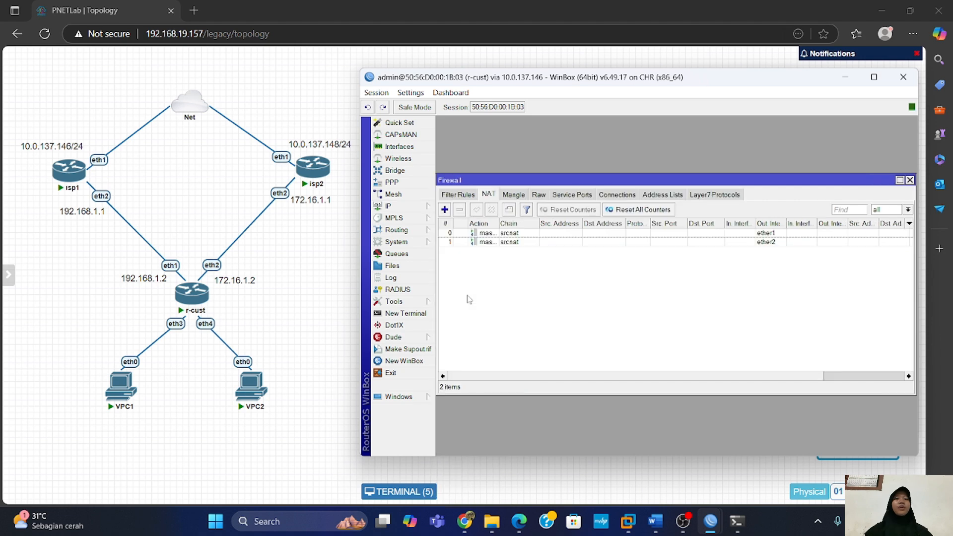
click(520, 196)
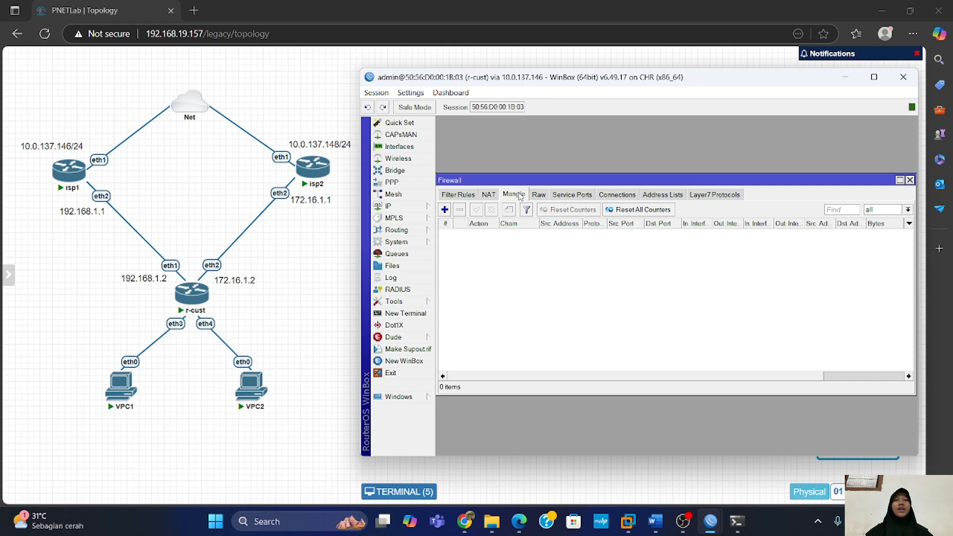
click(445, 210)
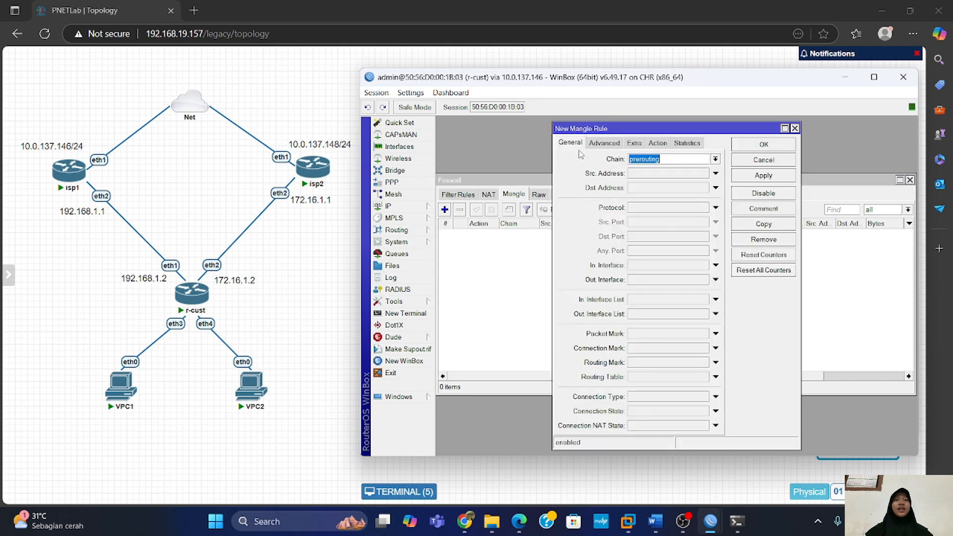
click(670, 175)
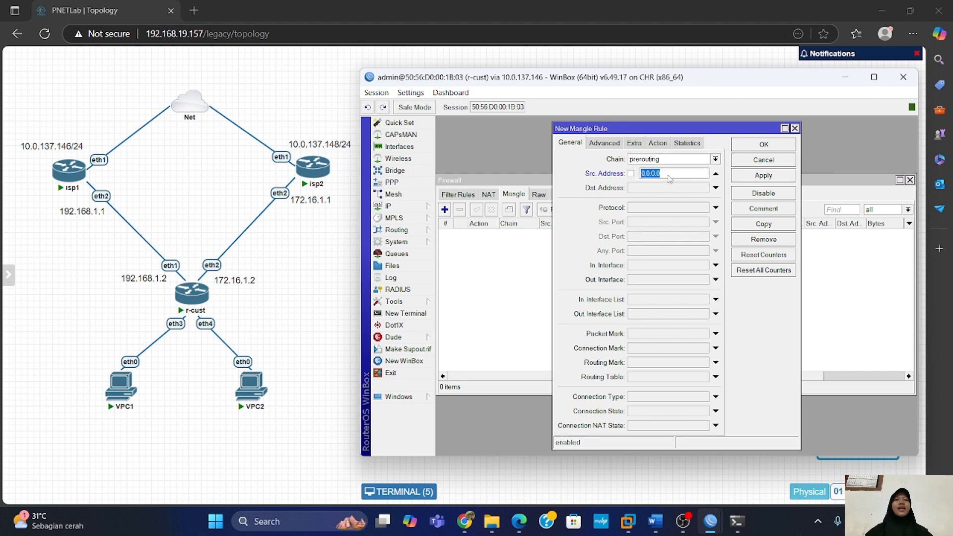
text(10.10.1)
Step: Set the mangle rule's action to mark routing with new routing mark mangel-isp1 and apply it
click(658, 143)
click(693, 160)
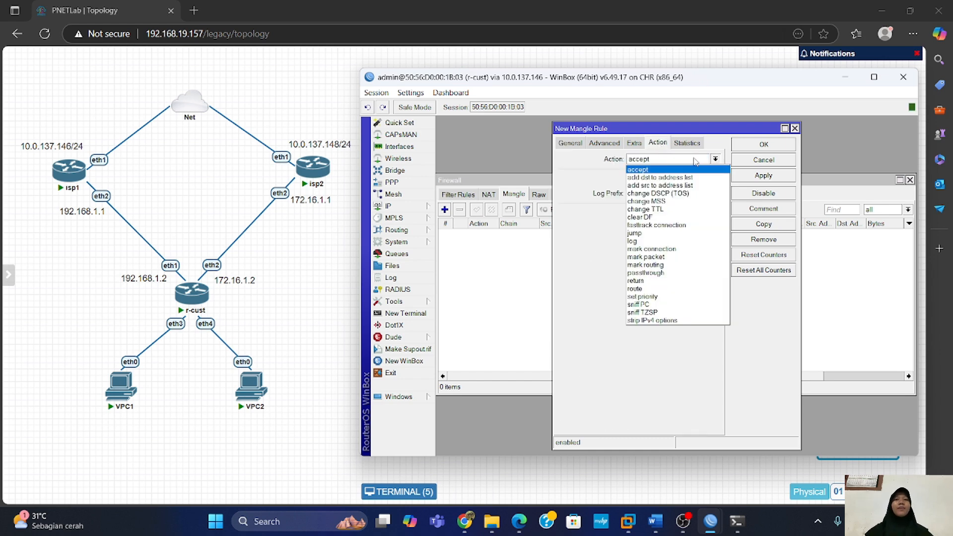
click(680, 266)
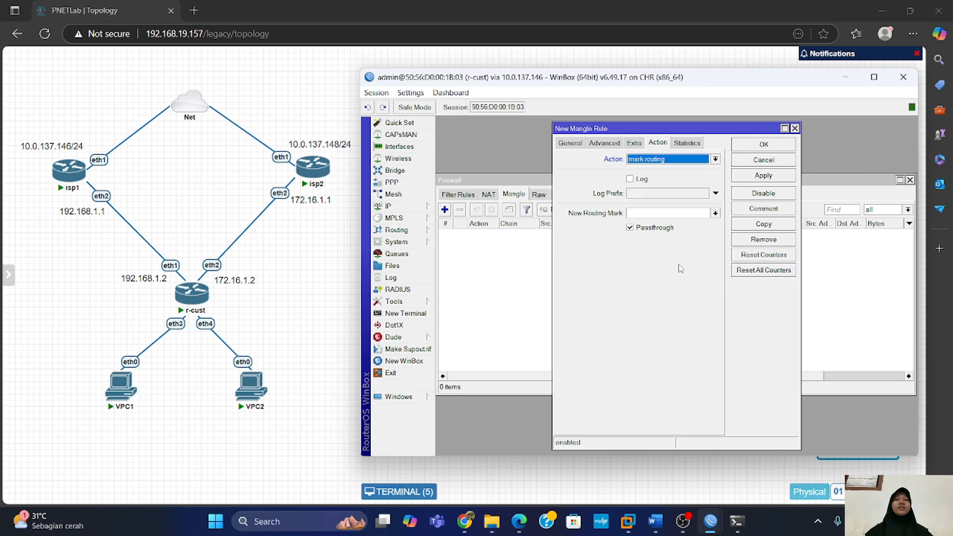
click(650, 213)
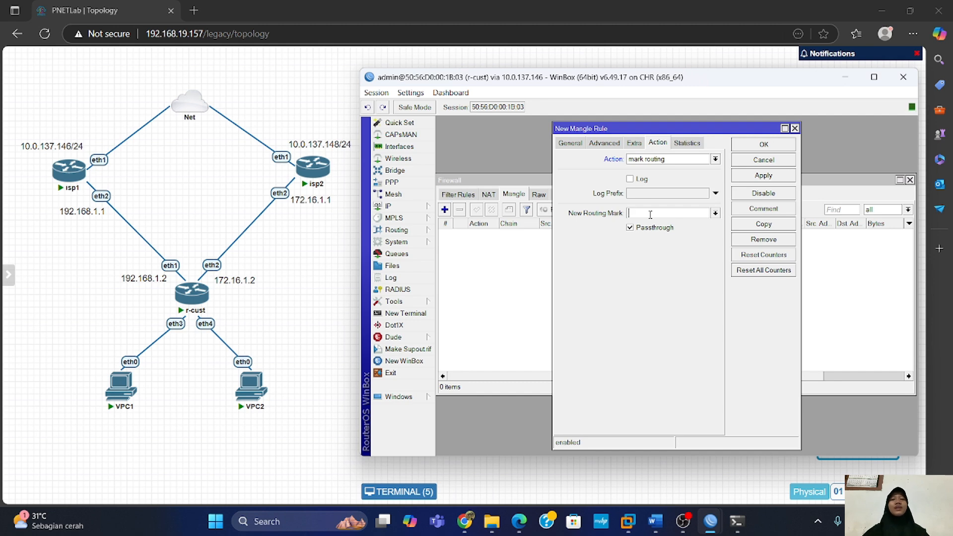
text(mangel)
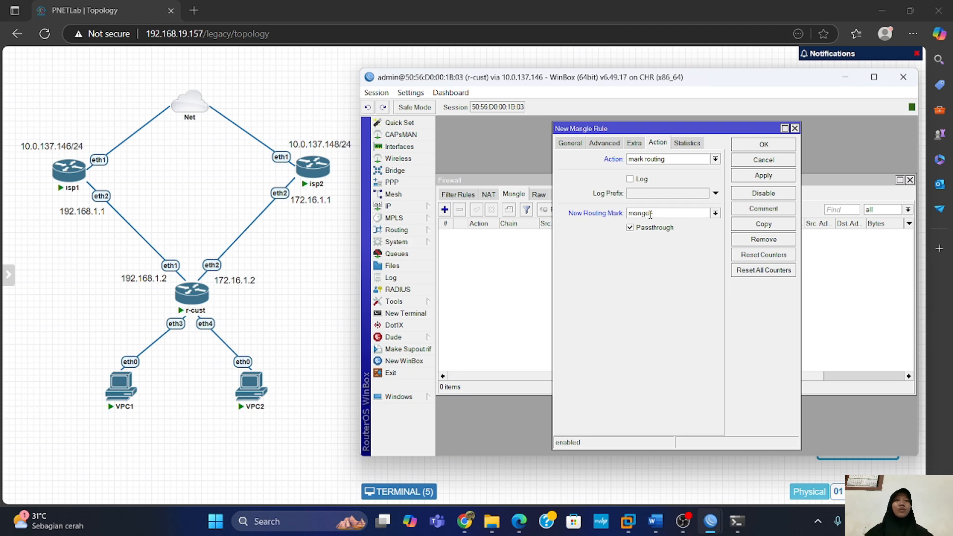
text(-isp1)
click(784, 179)
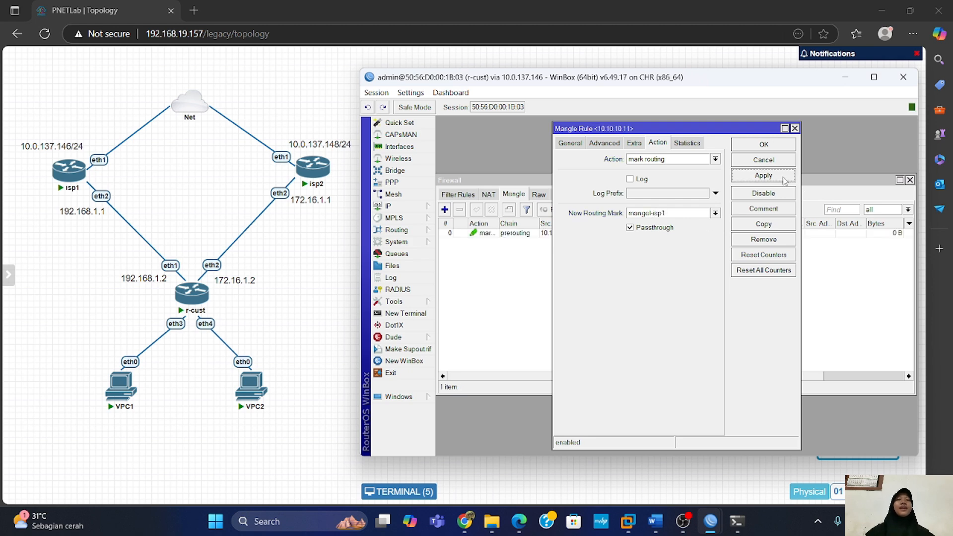
Step: Copy the mangle rule for source address 10.10.10.12 with new routing mark mangel-isp2, and save both rules
click(784, 223)
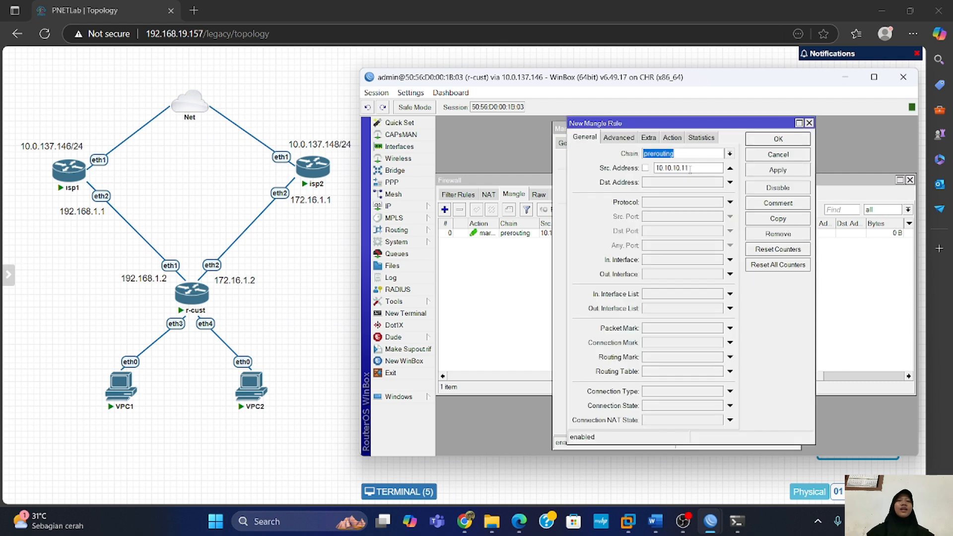
click(691, 169)
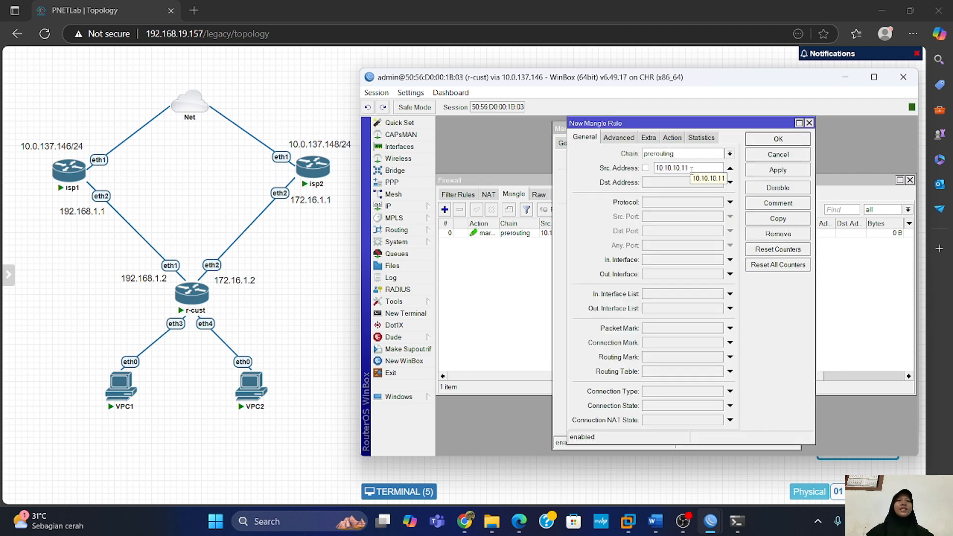
key(BackSpace)
text(2)
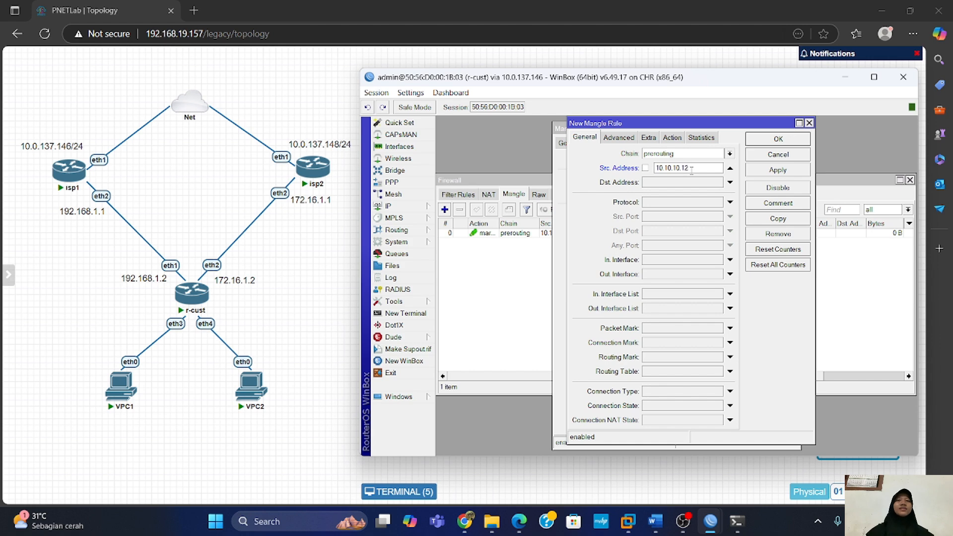
click(672, 137)
click(681, 208)
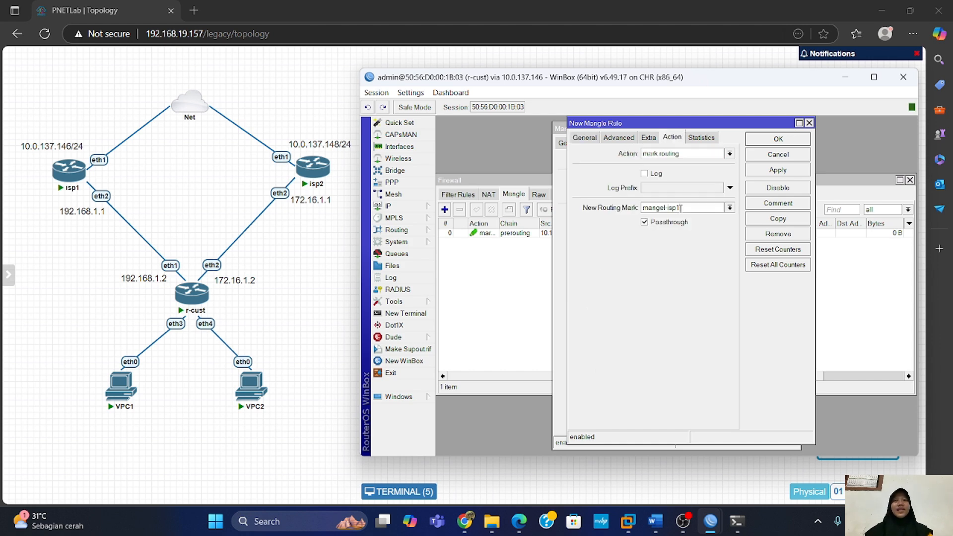
key(BackSpace)
text(2)
click(790, 141)
click(790, 141)
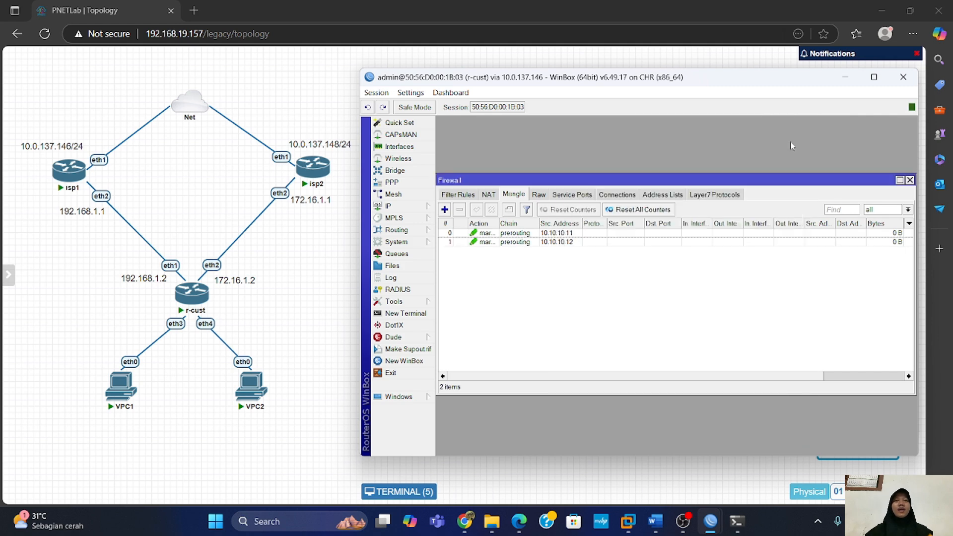
Step: Add a default route to 0.0.0.0/0 via gateway 192.168.1.1 with routing mark mangel-isp1
click(388, 206)
click(480, 380)
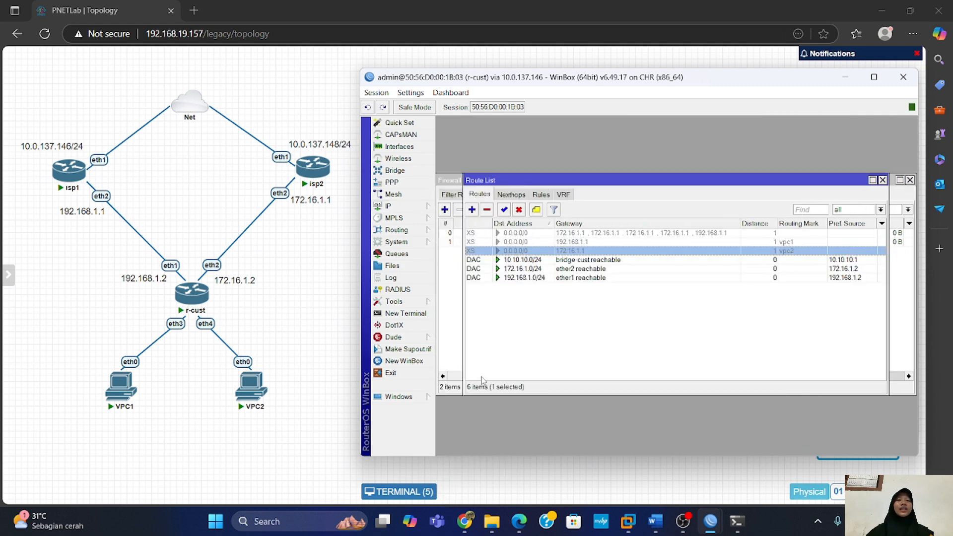
click(523, 297)
click(472, 210)
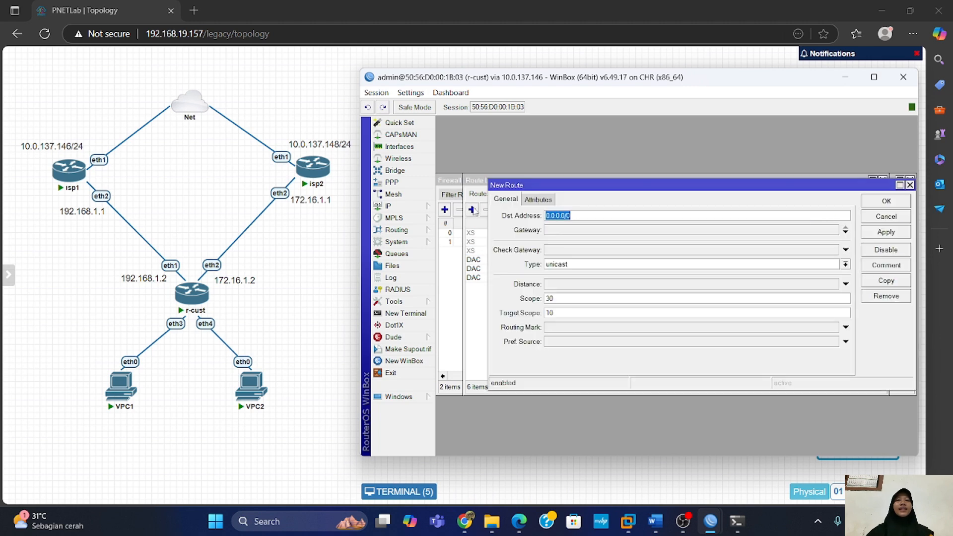
click(564, 231)
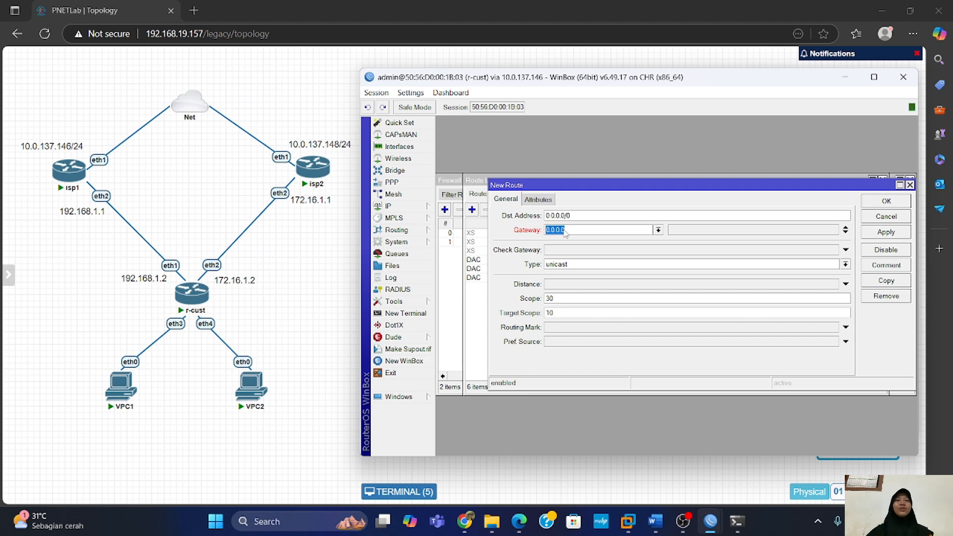
text(192.168.1.1)
click(845, 327)
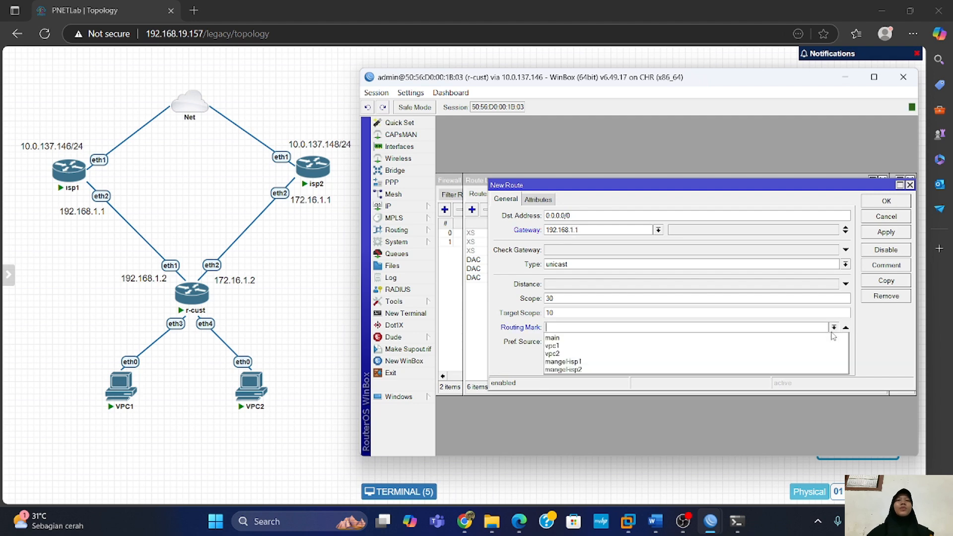
click(823, 363)
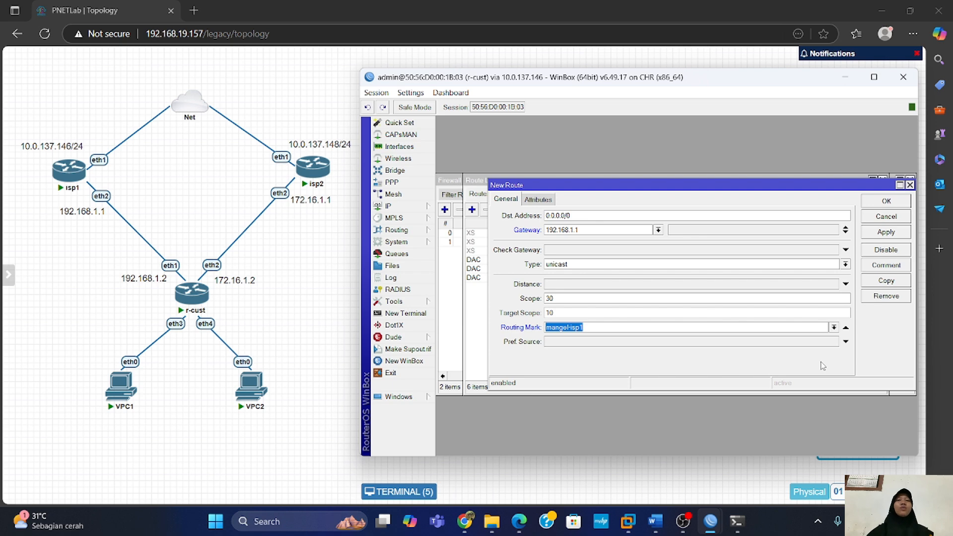
click(886, 231)
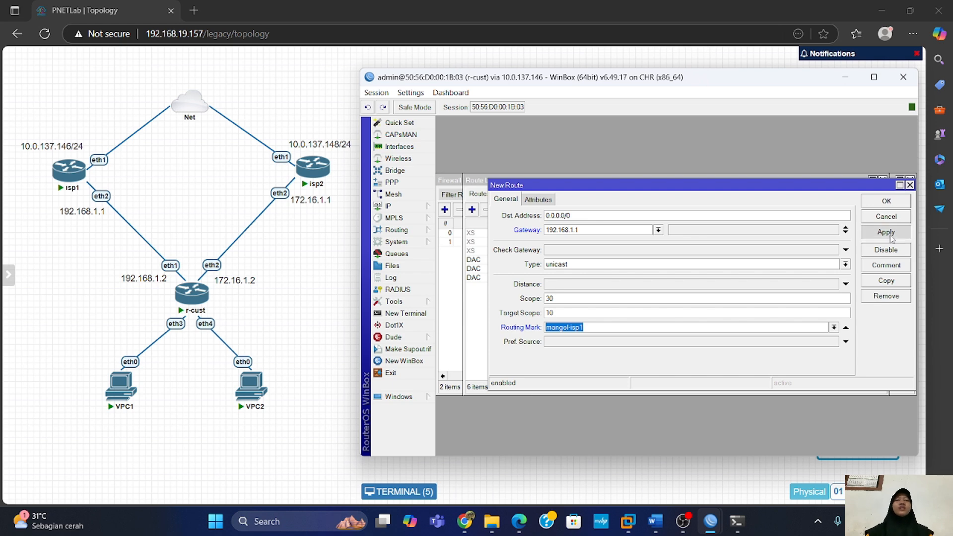
click(886, 201)
Step: Add a default route to 0.0.0.0/0 via gateway 172.16.1.1 with routing mark mangel-isp2
click(472, 209)
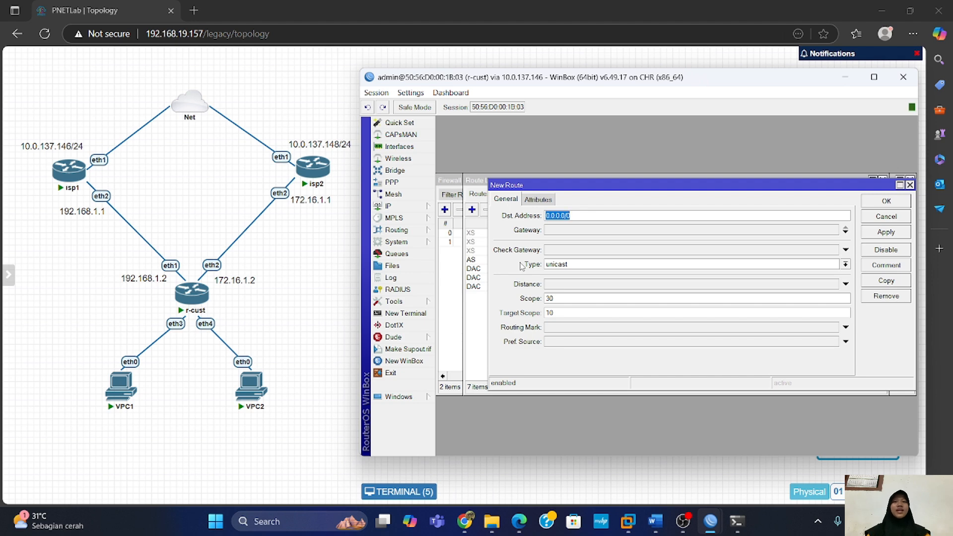
click(548, 230)
text(172.)
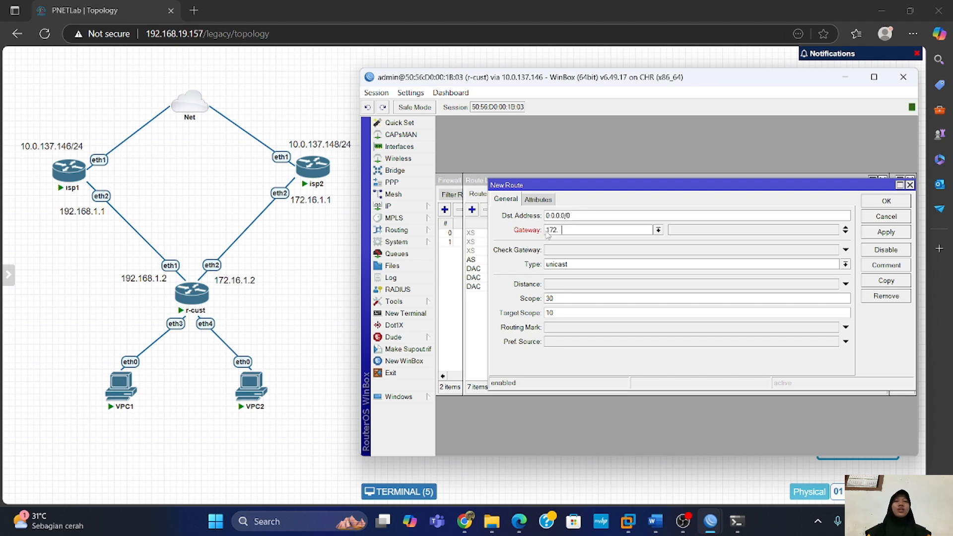
text(16.1.1)
click(845, 327)
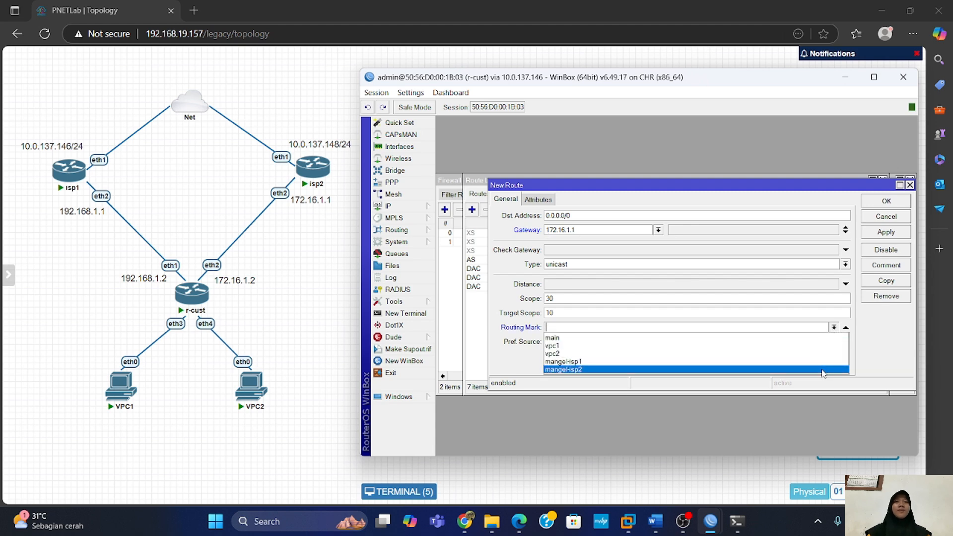
click(823, 369)
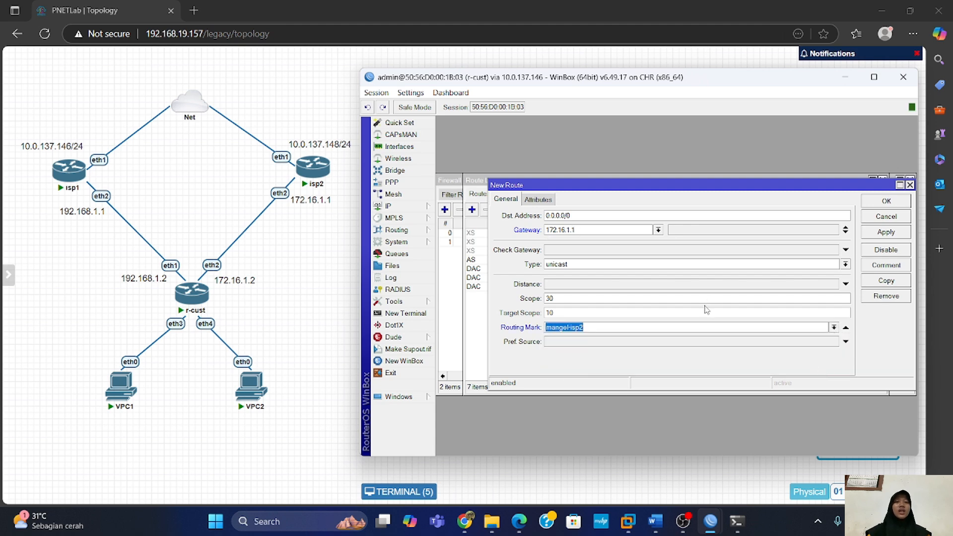
click(886, 232)
click(900, 202)
Step: Switch to the VPC1 console in PNETLab, ping 8.8.8.8 and stop the ping after a few replies
click(121, 387)
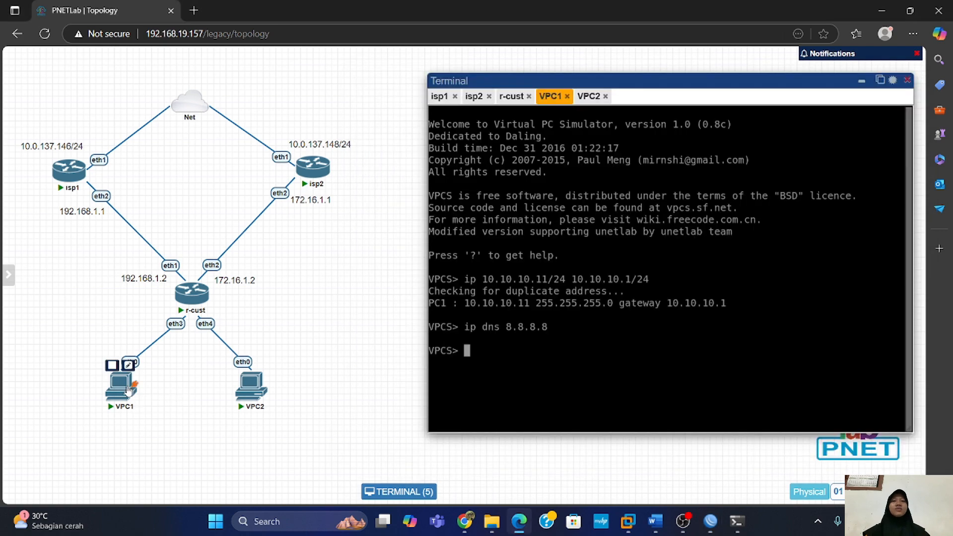
text(p)
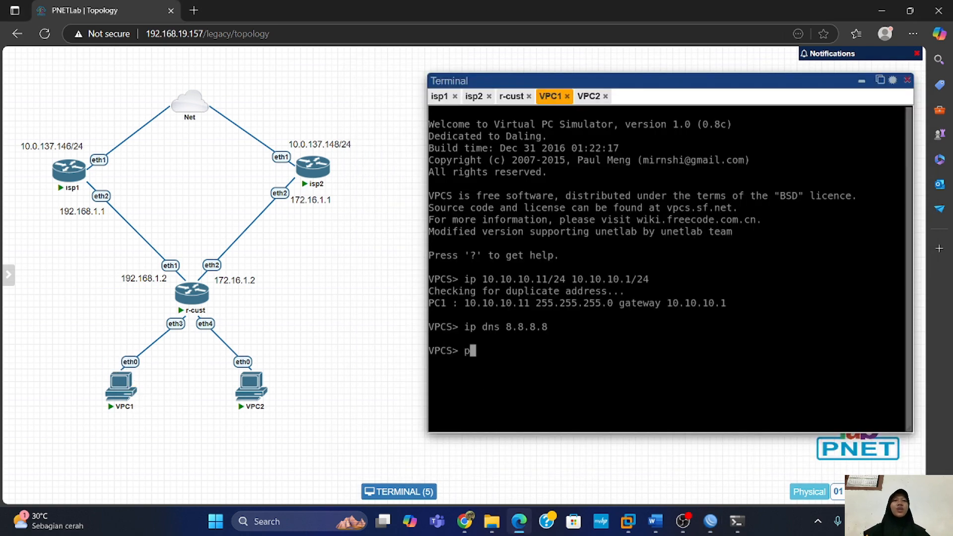
text(ing 8.8.8.8)
key(Return)
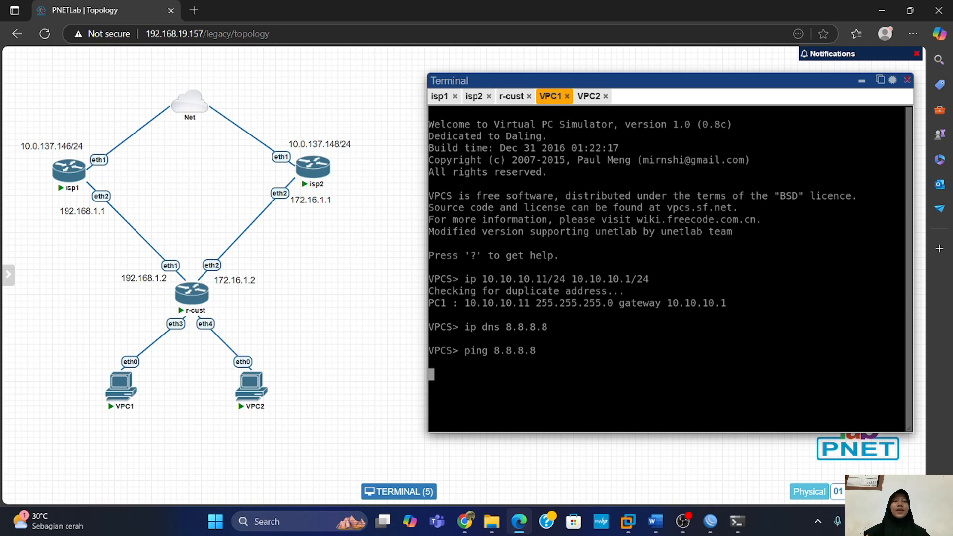
key(ctrl+c)
Step: Trace the route from VPC1 to 8.8.8.8 and stop the trace after the fourth hop
text(tr)
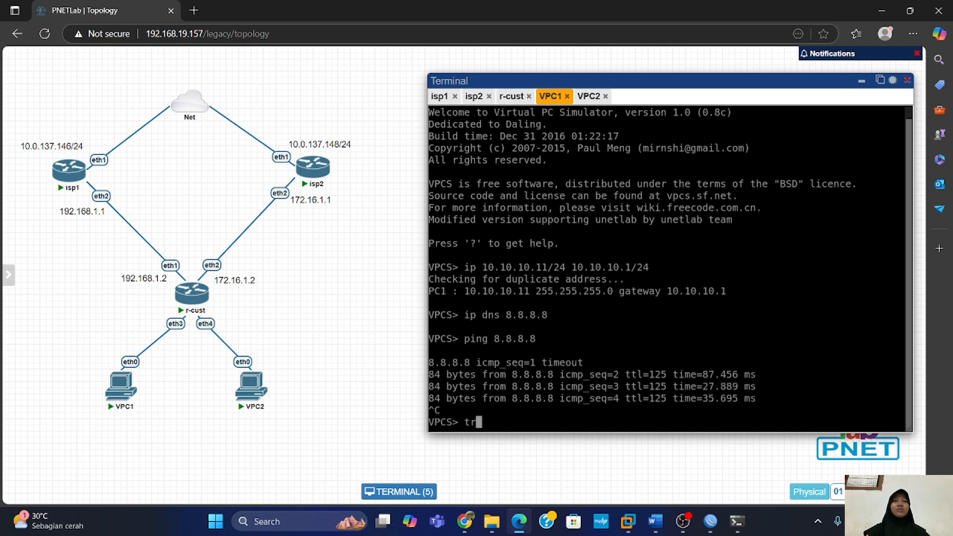
text(ace 8.8.8.8)
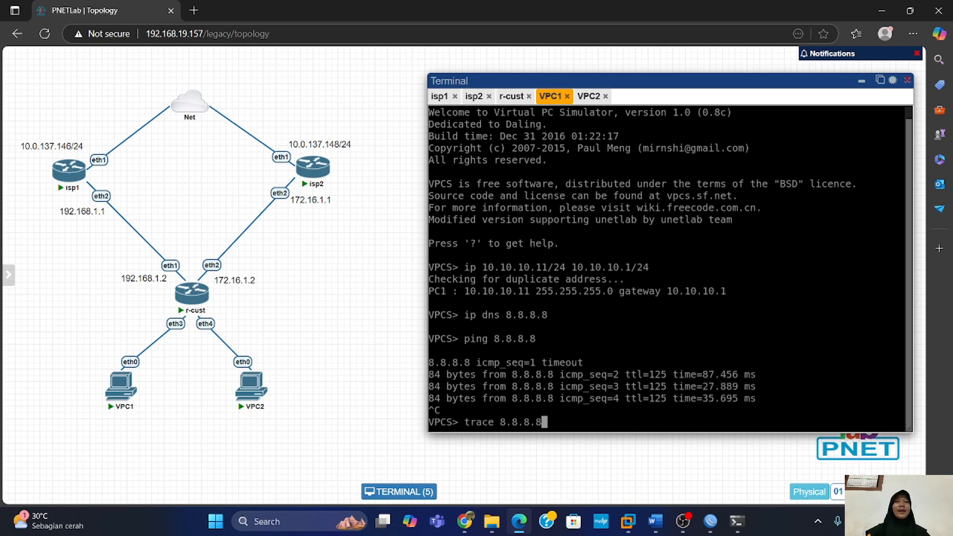
key(Return)
key(ctrl+c)
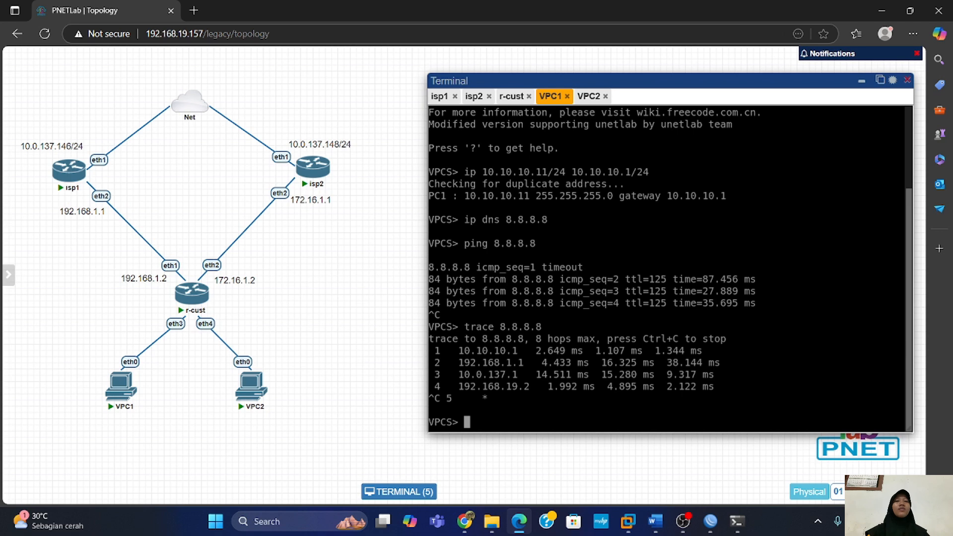
Step: Open the VPC2 console, ping 8.8.8.8 and stop the ping after three replies
click(589, 98)
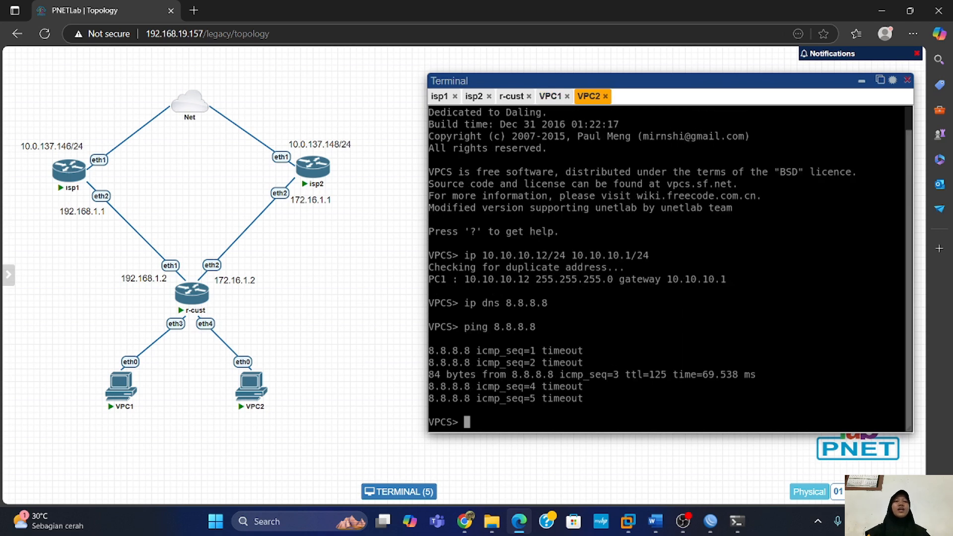
text(ping 8.8.8.8)
key(Return)
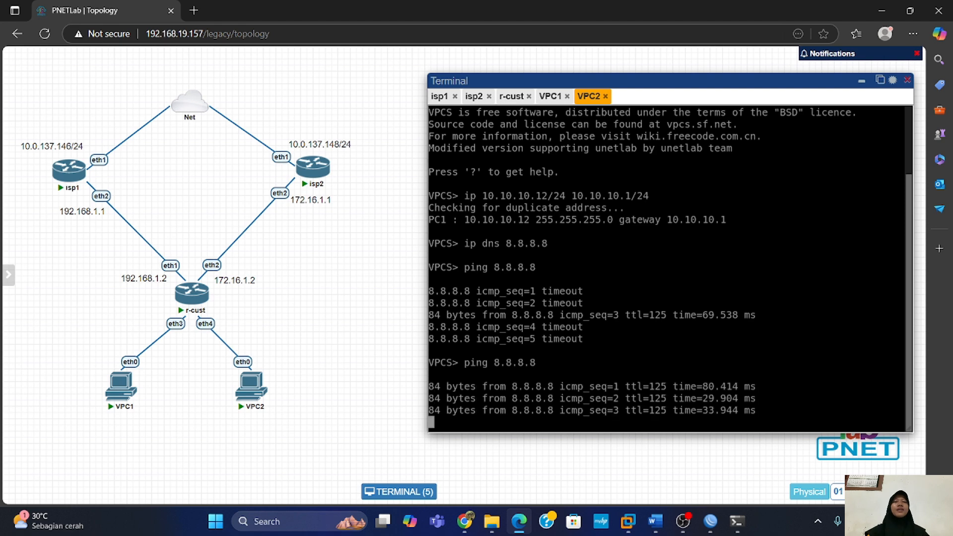
key(ctrl+c)
Step: Trace the route from VPC2 to 8.8.8.8, stop the trace and briefly highlight the second hop's address
text(trace 8.8.8.)
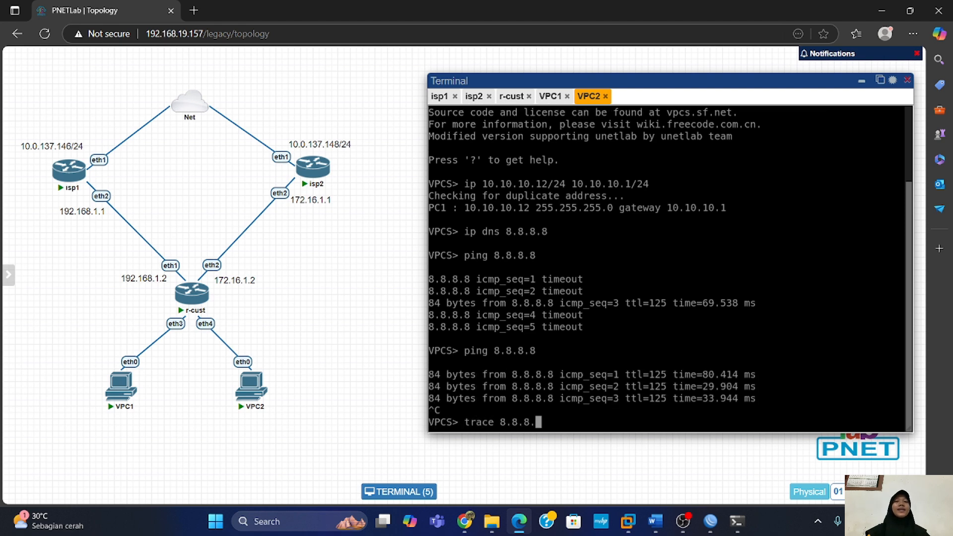
text(8)
key(Return)
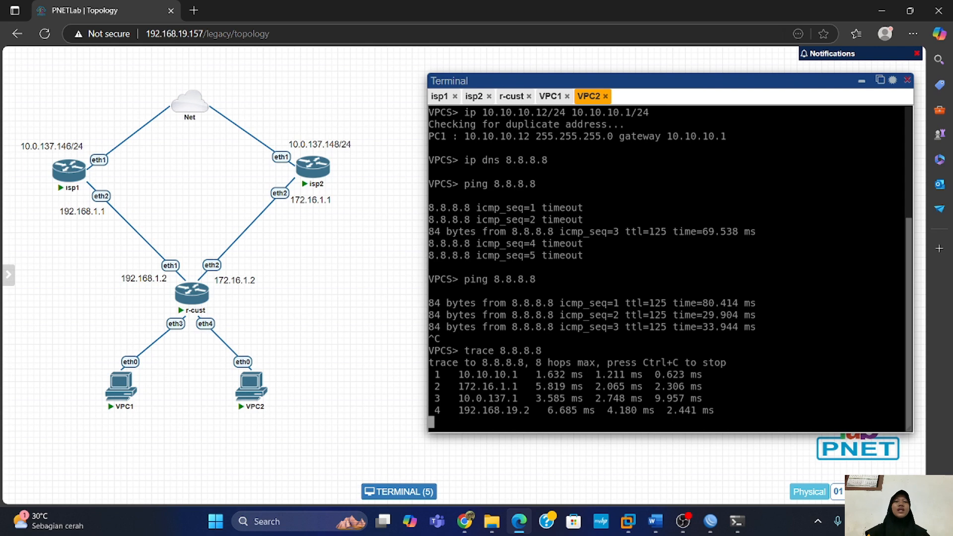
key(ctrl+c)
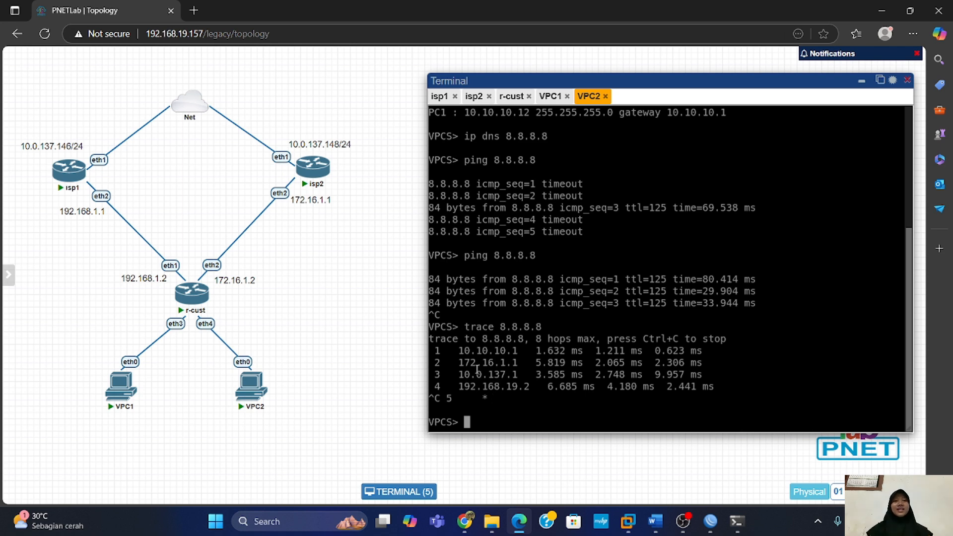
drag(459, 365, 528, 368)
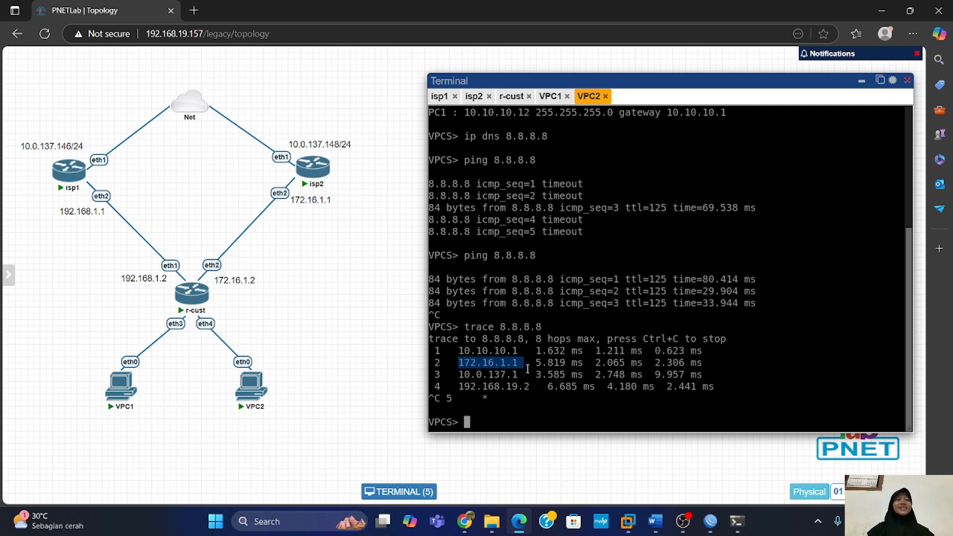
click(528, 369)
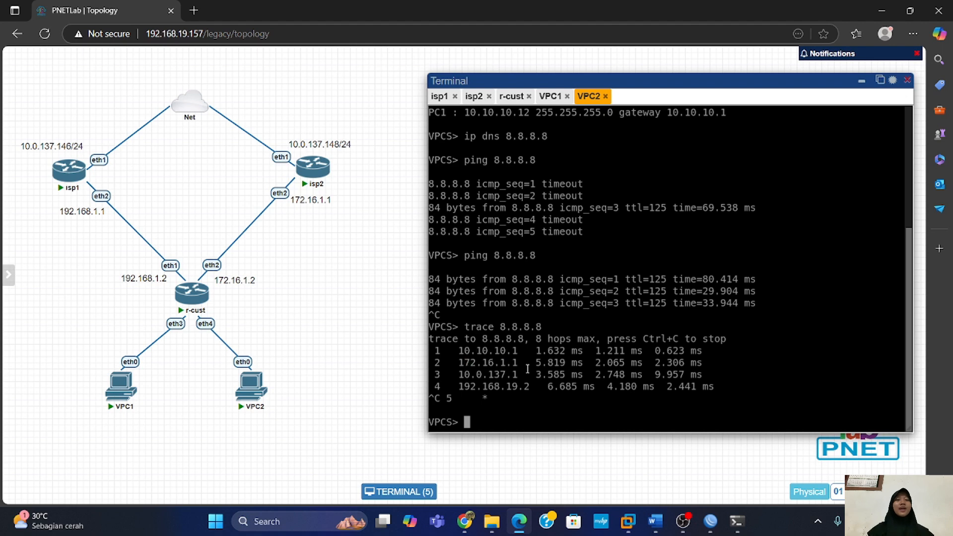